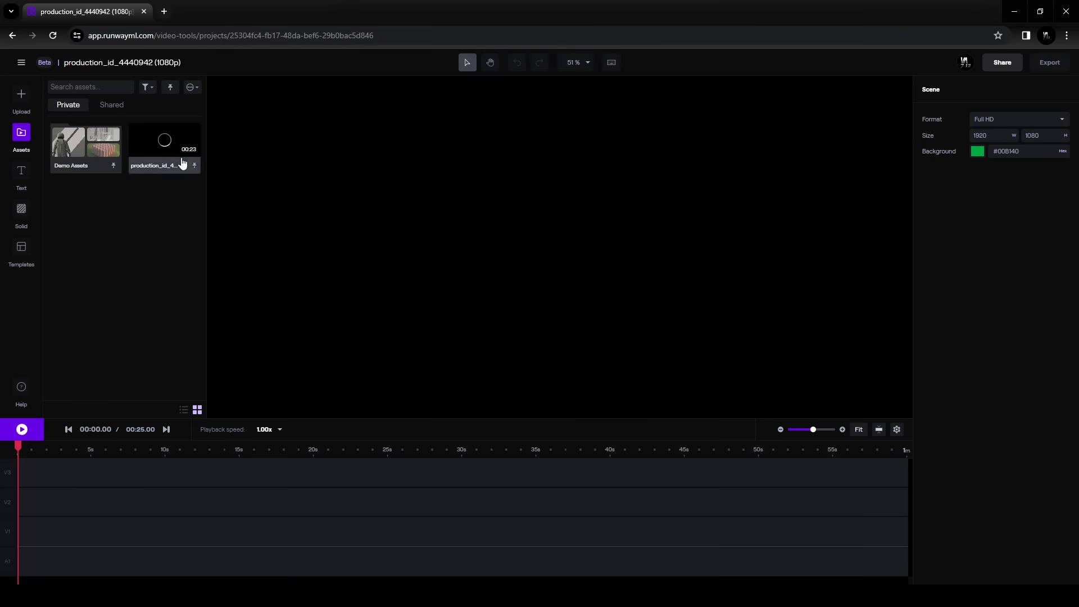
# Place the walking-man clip on the timeline and mask the man with Green Screen, excluding the patch beside his face.
pyautogui.moveTo(161, 147); pyautogui.dragTo(20, 472)
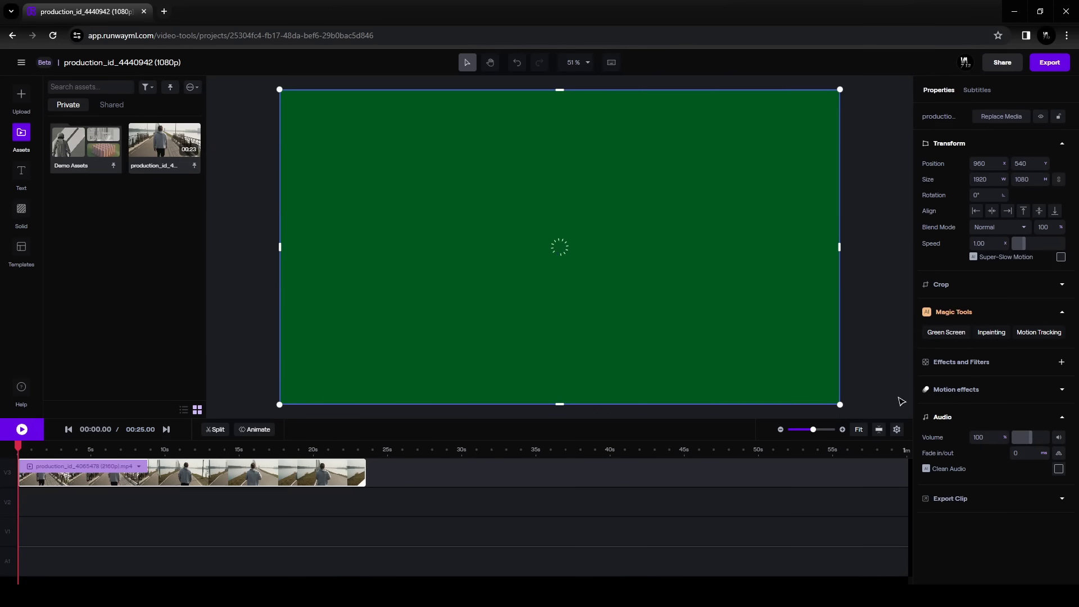
pyautogui.click(946, 332)
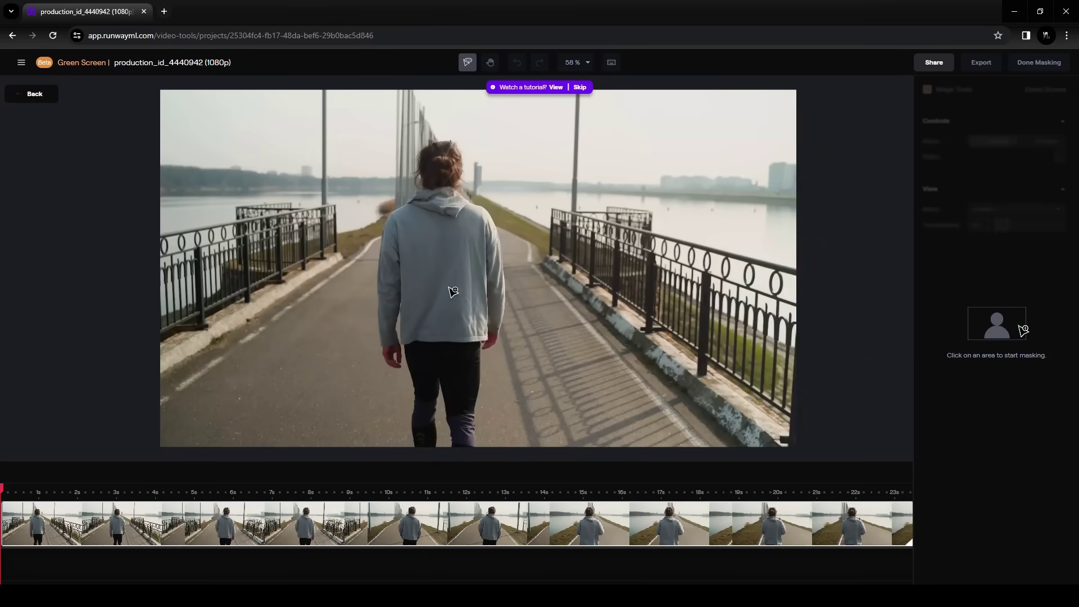
pyautogui.click(448, 288)
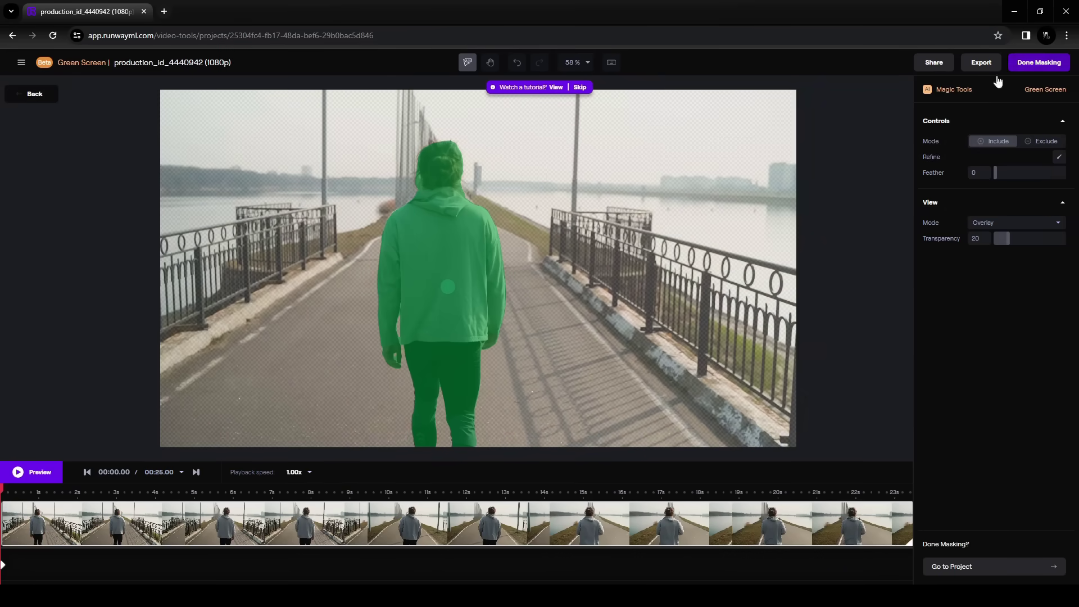
pyautogui.click(1044, 141)
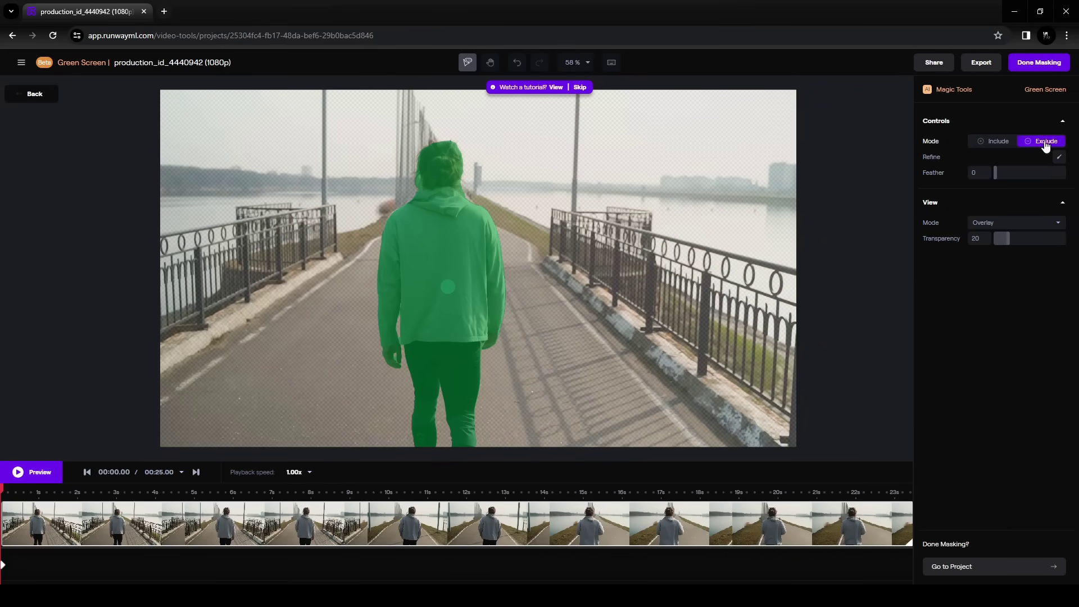
pyautogui.click(418, 180)
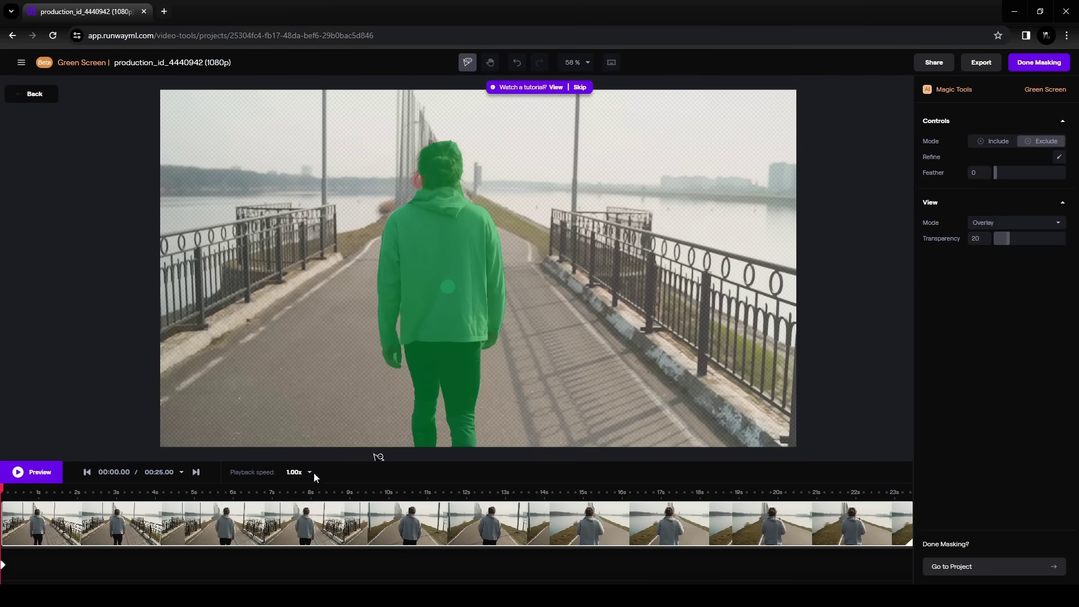
# Preview the mask and export it as a 720p MP4 on green, opening the exported clip's options in Assets.
pyautogui.click(31, 472)
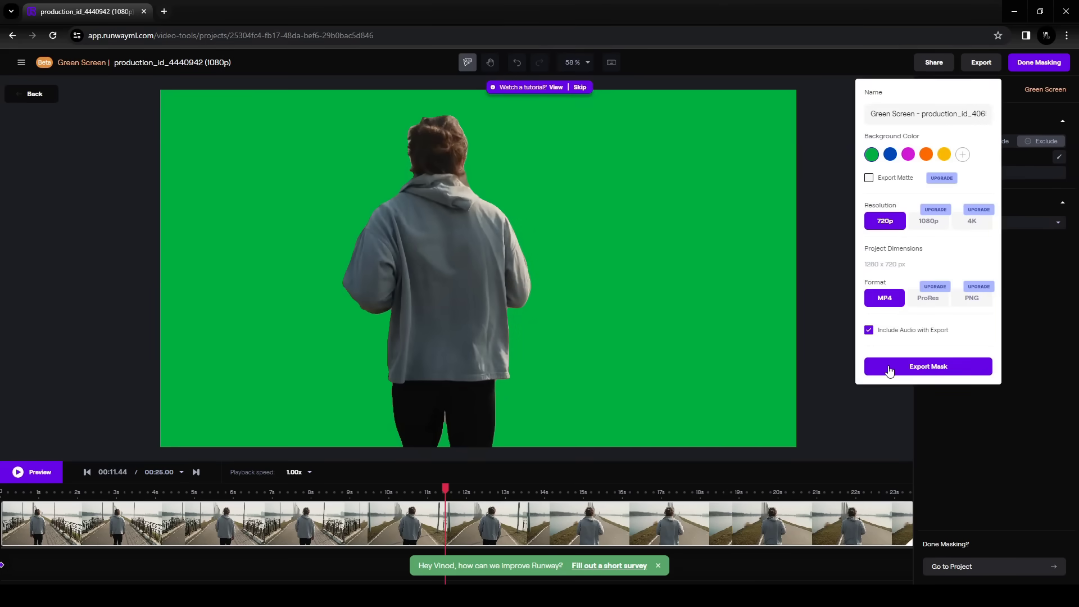
pyautogui.click(889, 370)
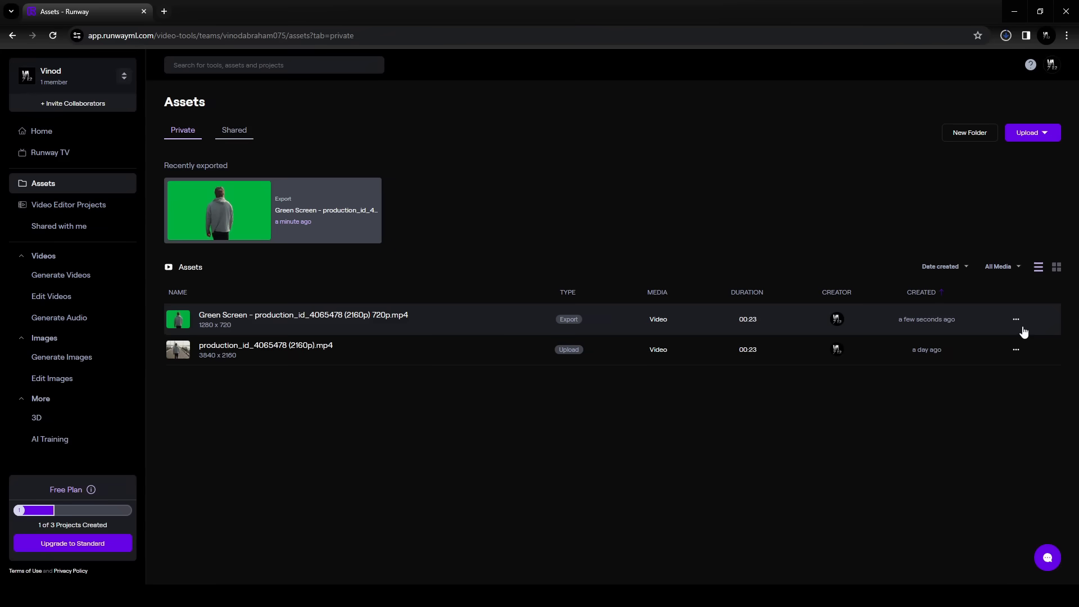
pyautogui.click(1022, 326)
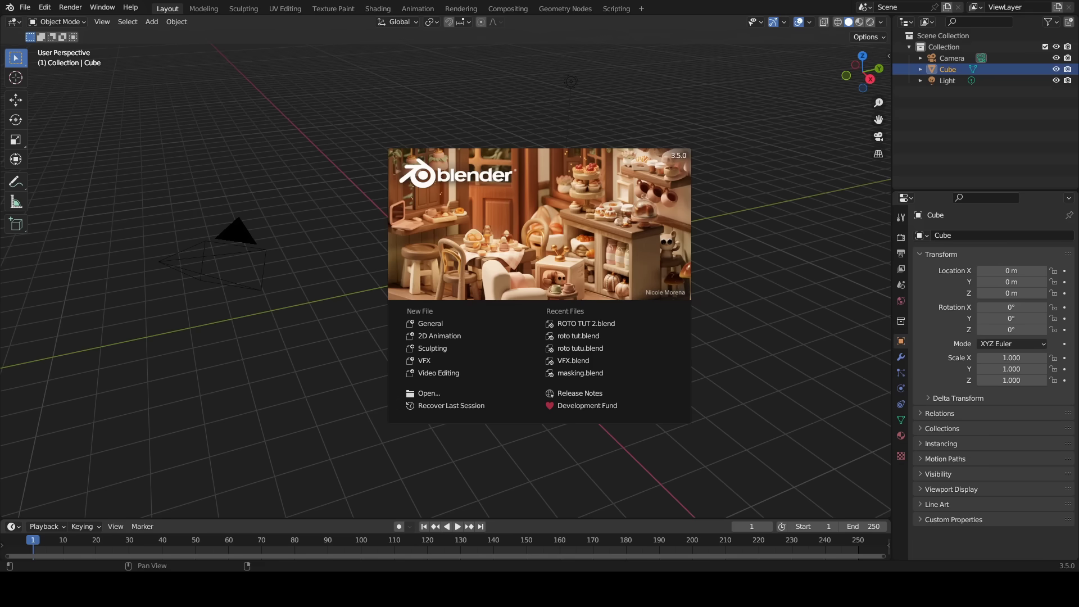
pyautogui.click(443, 362)
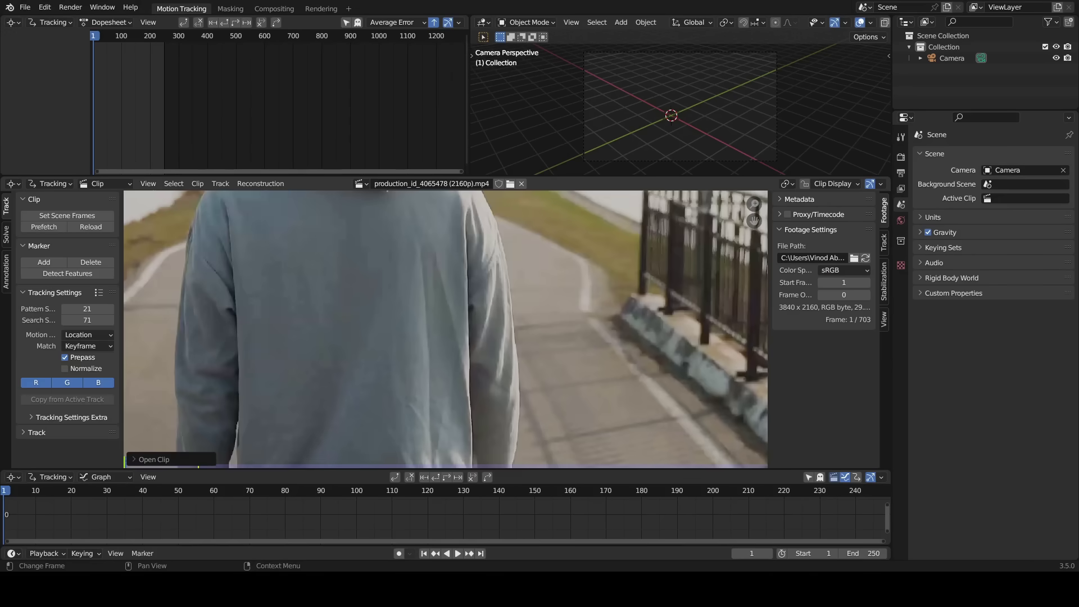
pyautogui.scroll(-5, 578, 281)
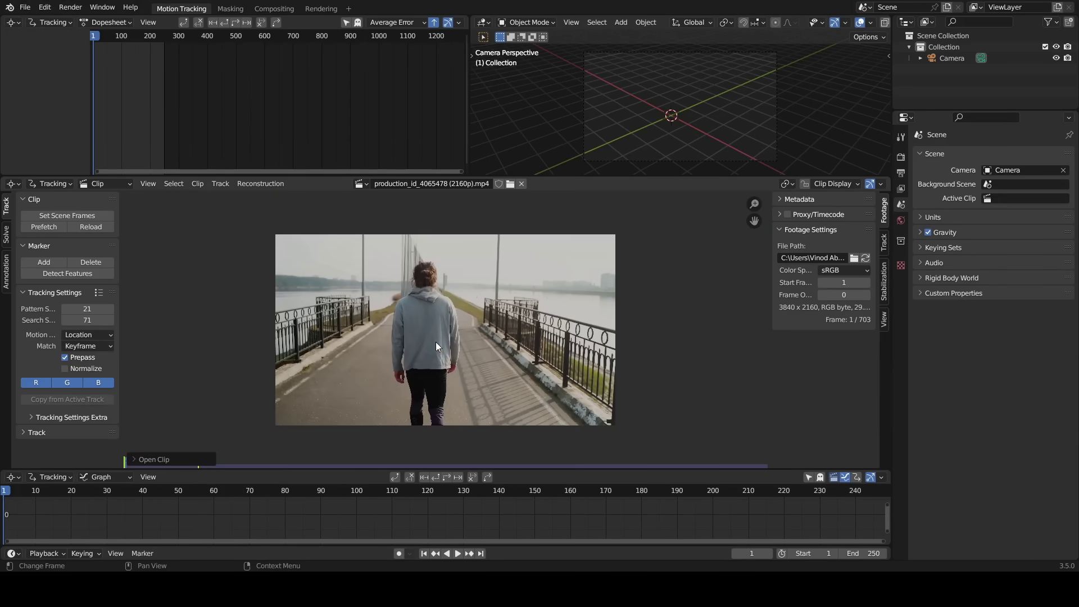
# Set the tracking search size to 150.
pyautogui.click(87, 319)
pyautogui.write('150')
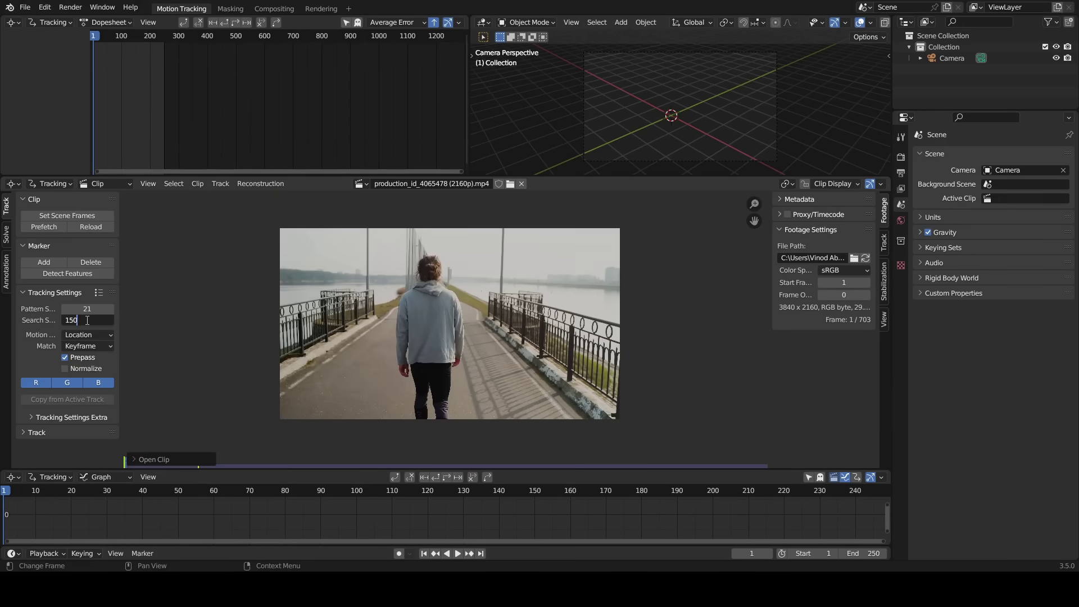
pyautogui.press('Return')
pyautogui.scroll(3, 475, 279)
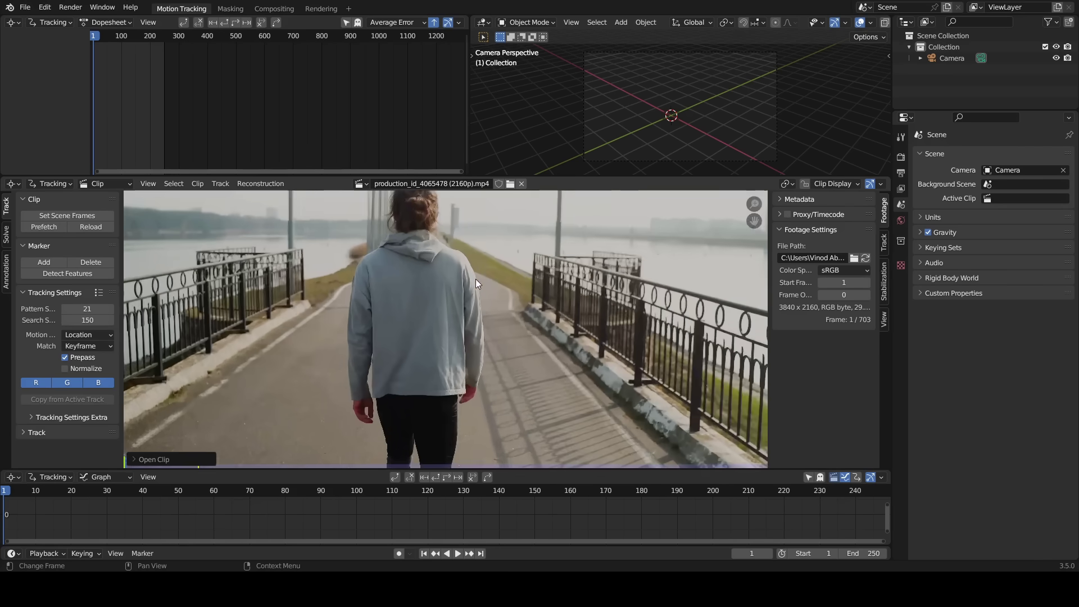
pyautogui.scroll(-1, 475, 279)
pyautogui.scroll(-1, 477, 279)
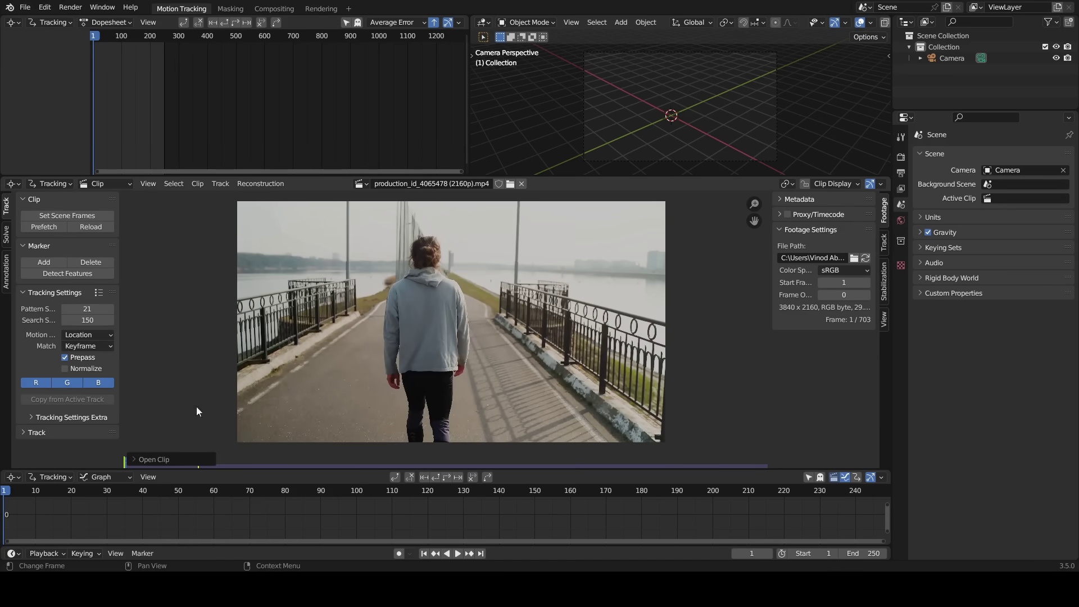
# Set the tracking correlation to 0.9, use the Affine motion model and enable Normalize.
pyautogui.click(35, 417)
pyautogui.scroll(-1, 40, 410)
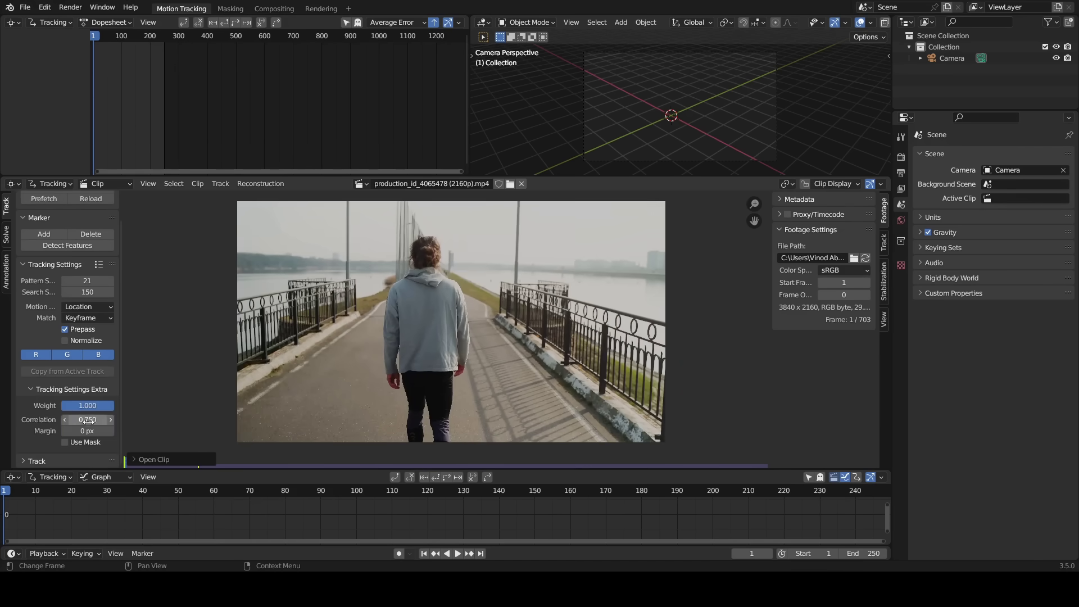
pyautogui.click(90, 419)
pyautogui.press('BackSpace')
pyautogui.write('.9')
pyautogui.press('Return')
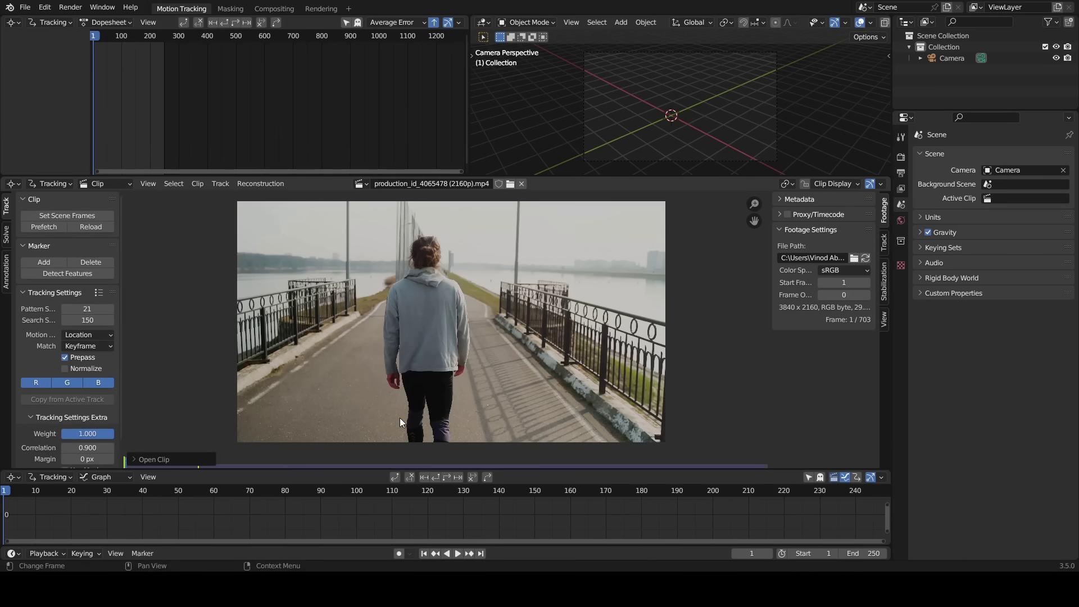
pyautogui.click(79, 335)
pyautogui.click(79, 360)
# Detect features across the whole frame with a threshold of 0.
pyautogui.click(82, 275)
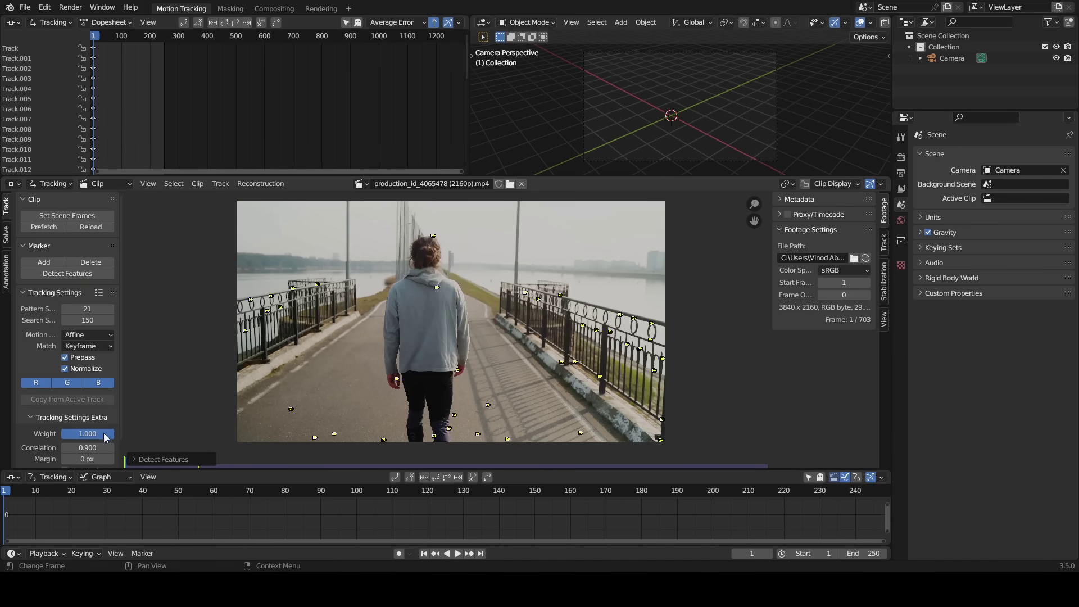
pyautogui.click(156, 460)
pyautogui.click(240, 442)
pyautogui.write('0')
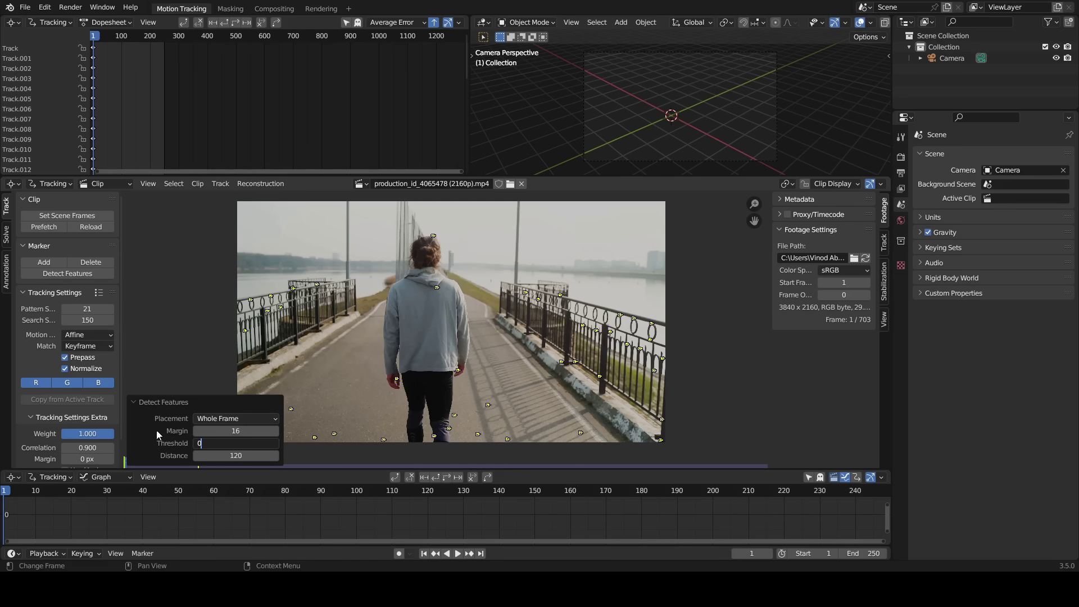
pyautogui.press('Return')
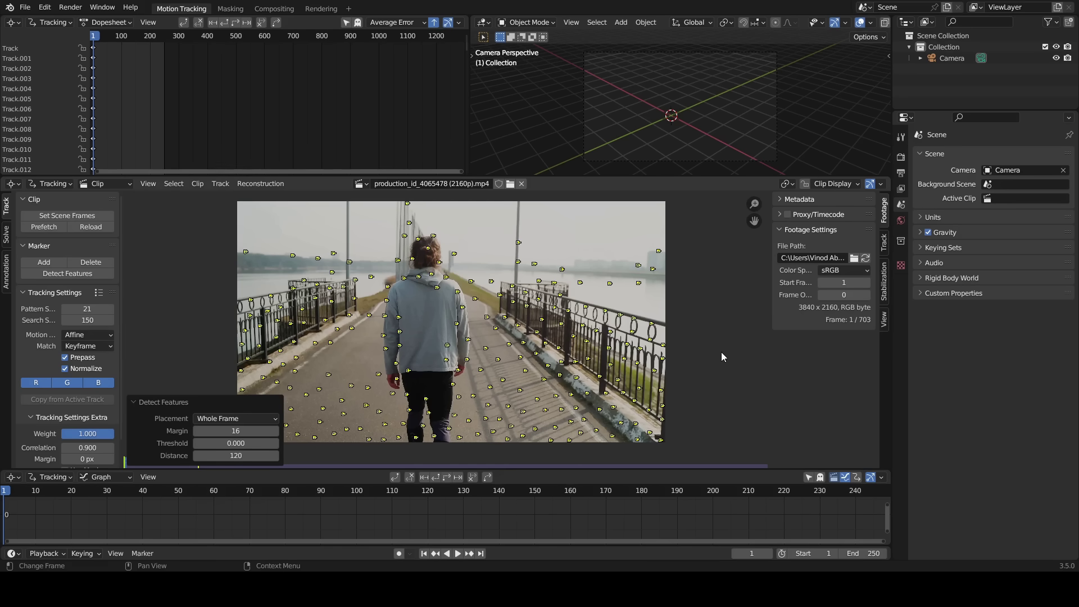
# Circle-select the markers on the man and in the sky and water area, and delete those tracks.
pyautogui.hotkey('alt', 'a')
pyautogui.press('c')
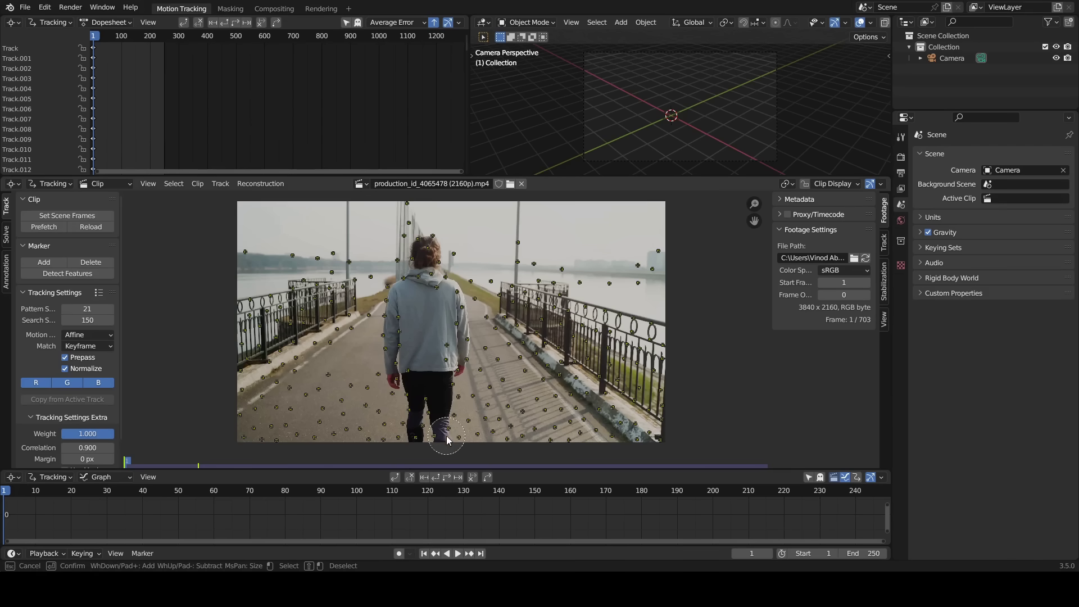
pyautogui.moveTo(446, 436)
pyautogui.mouseDown()
pyautogui.moveTo(422, 425)
pyautogui.moveTo(414, 312)
pyautogui.moveTo(424, 260)
pyautogui.moveTo(441, 305)
pyautogui.moveTo(475, 255)
pyautogui.moveTo(412, 294)
pyautogui.moveTo(444, 345)
pyautogui.moveTo(437, 459)
pyautogui.moveTo(391, 268)
pyautogui.moveTo(359, 241)
pyautogui.mouseUp()
pyautogui.moveTo(288, 239); pyautogui.dragTo(449, 239)
pyautogui.moveTo(641, 268); pyautogui.dragTo(675, 279)
pyautogui.rightClick(675, 280)
pyautogui.press('x')
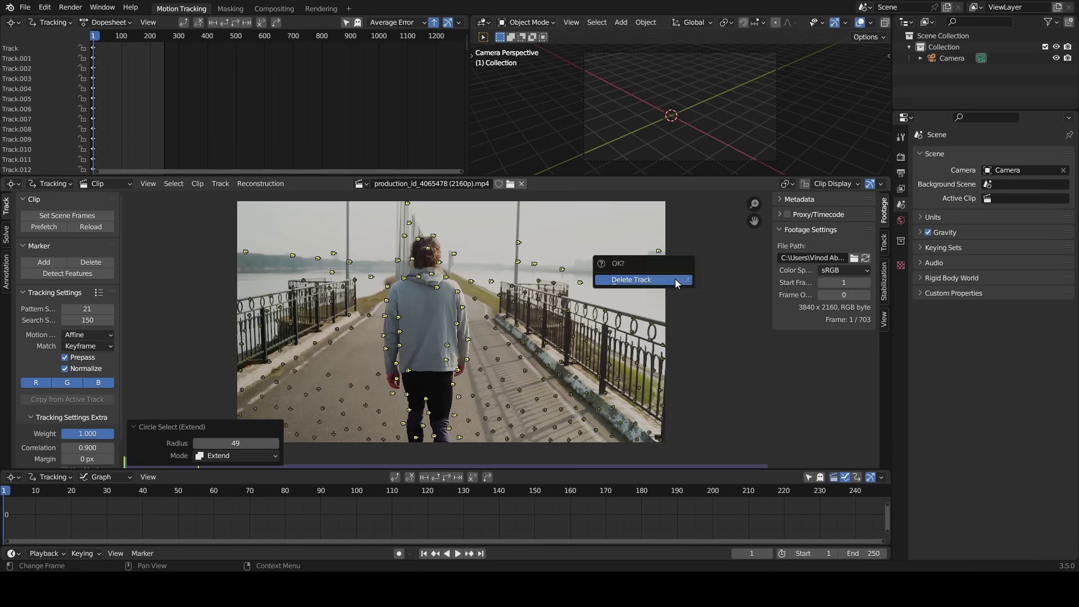
pyautogui.click(676, 280)
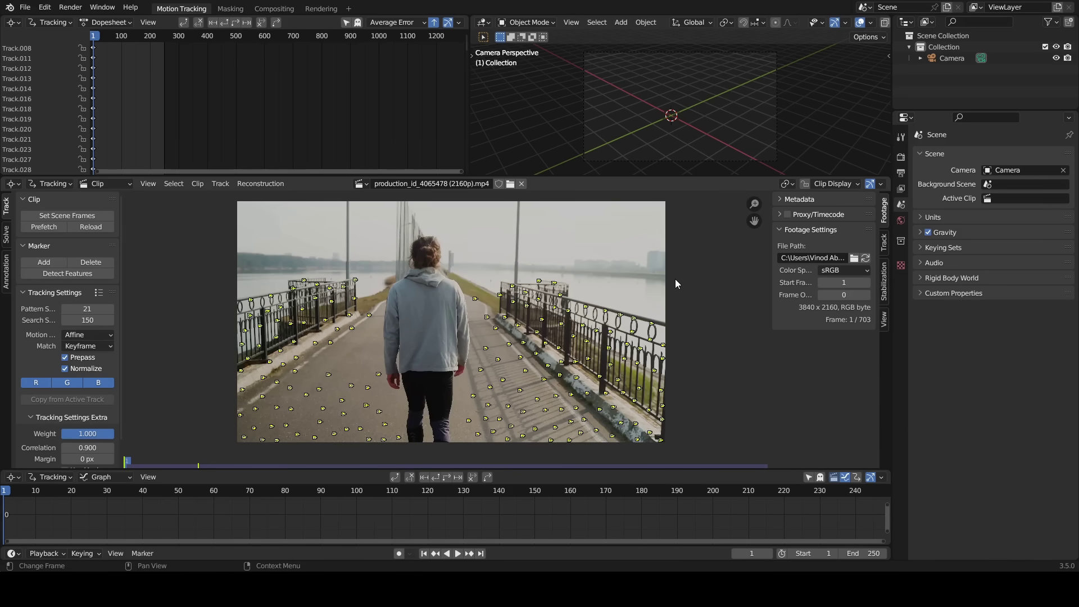
# Track the remaining markers forward to frame 250 and detect new features on that frame.
pyautogui.click(444, 477)
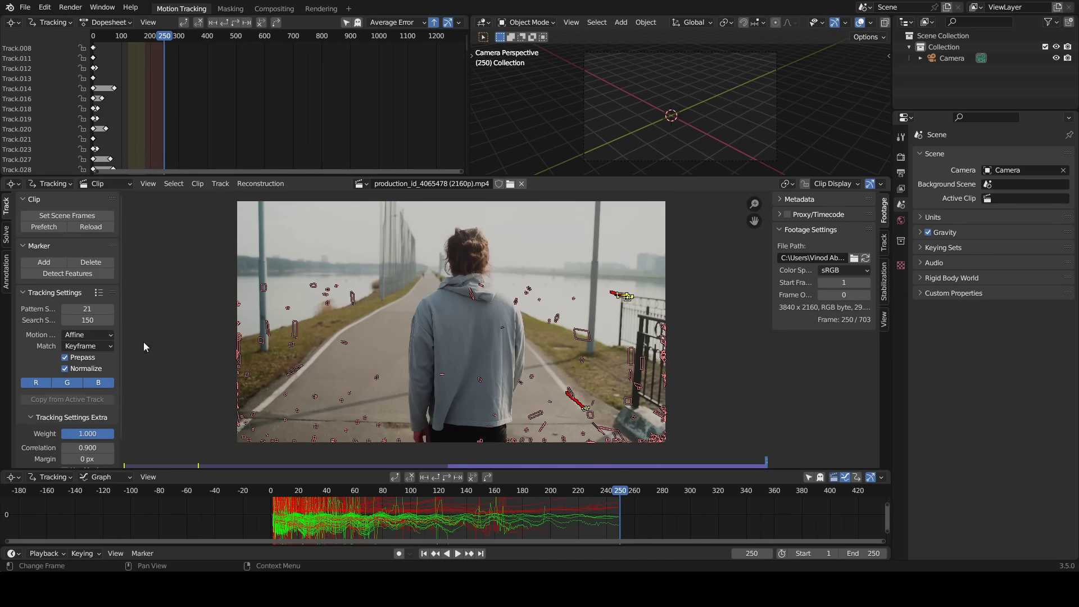
pyautogui.click(72, 274)
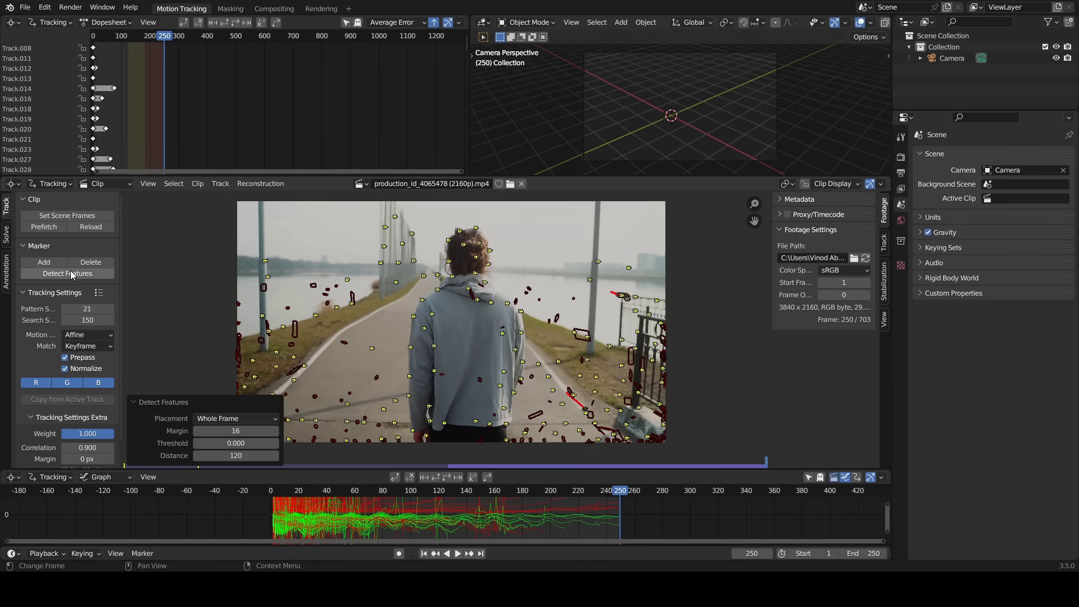
# Circle-select only the markers covering the man at frame 250 and delete their tracks.
pyautogui.click(459, 358)
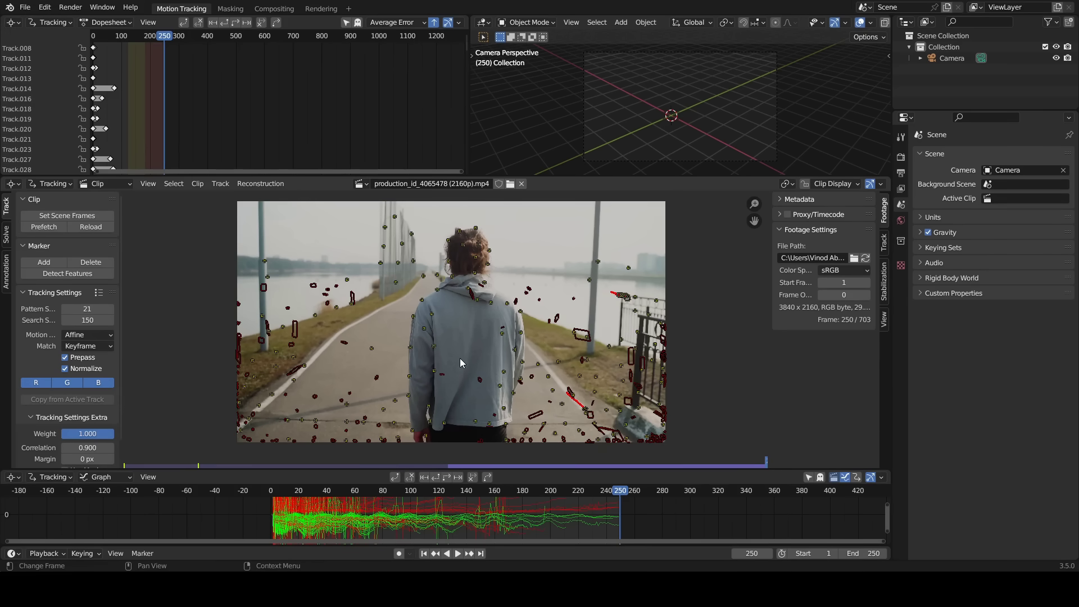
pyautogui.press('c')
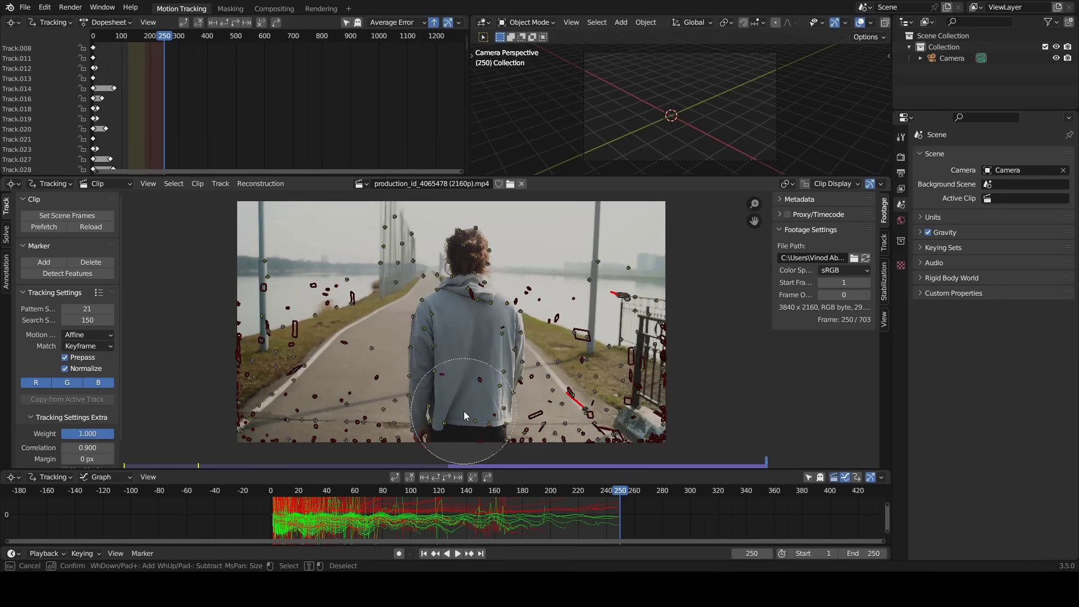
pyautogui.moveTo(464, 415)
pyautogui.mouseDown()
pyautogui.moveTo(466, 286)
pyautogui.moveTo(462, 458)
pyautogui.moveTo(477, 280)
pyautogui.moveTo(500, 243)
pyautogui.mouseUp()
pyautogui.press('Escape')
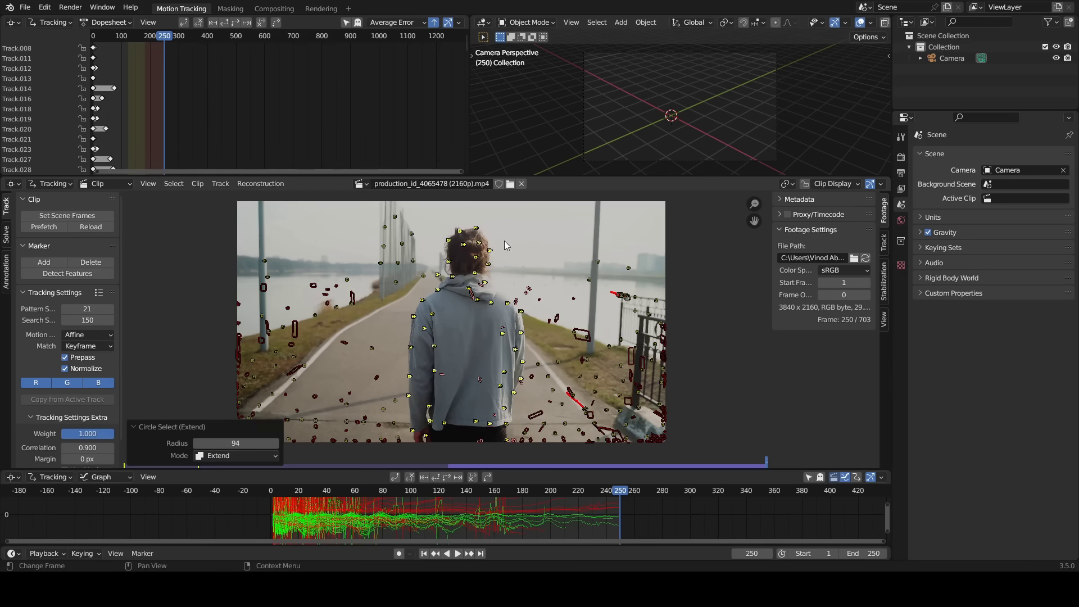
pyautogui.press('x')
pyautogui.press('Return')
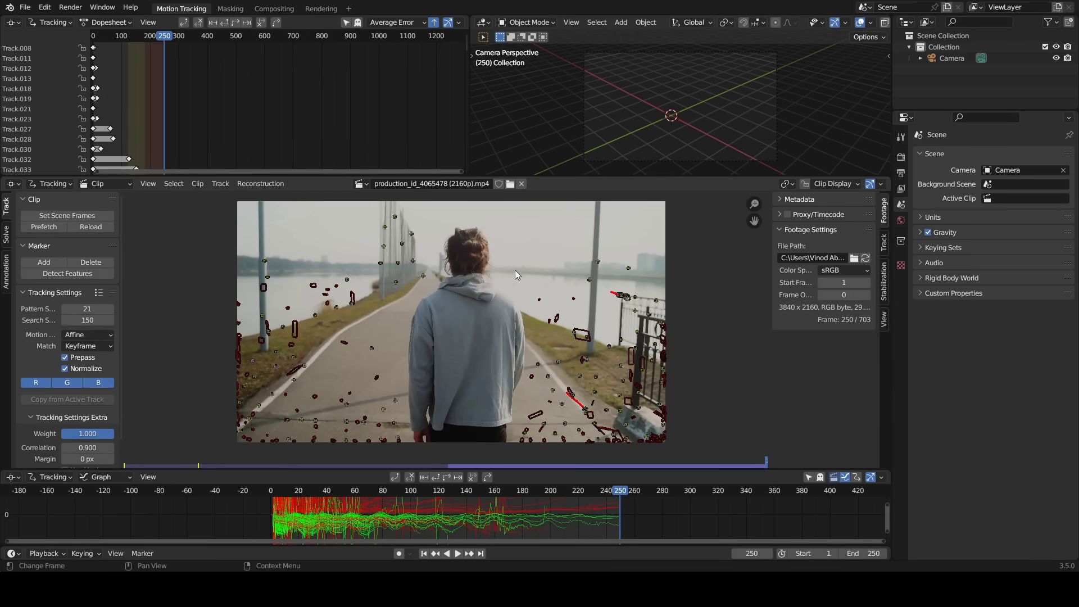
# Track all markers backward through the clip and solve the camera motion.
pyautogui.press('a')
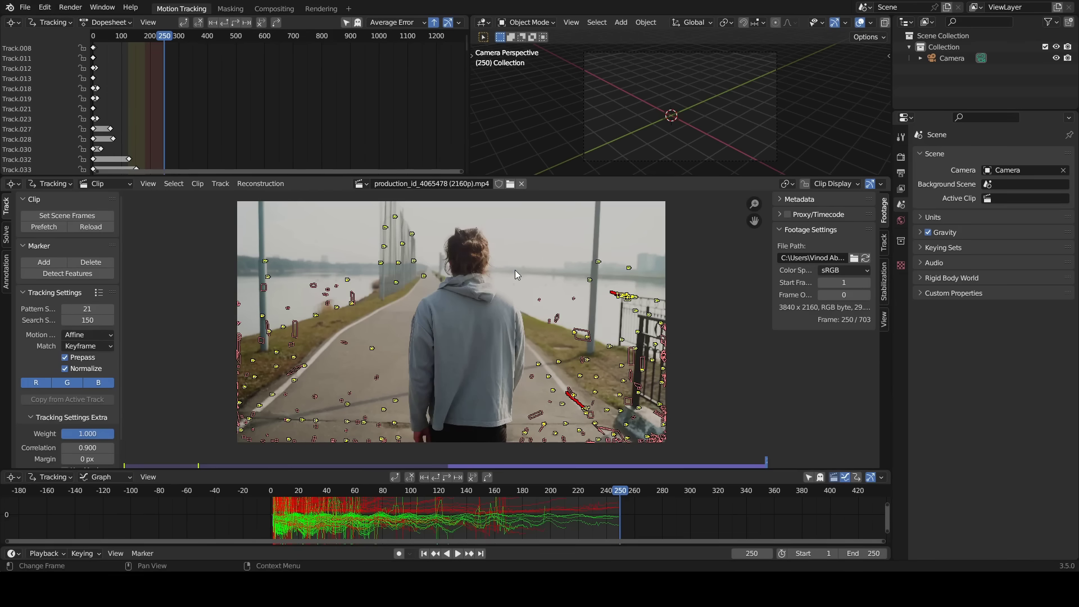
pyautogui.click(436, 477)
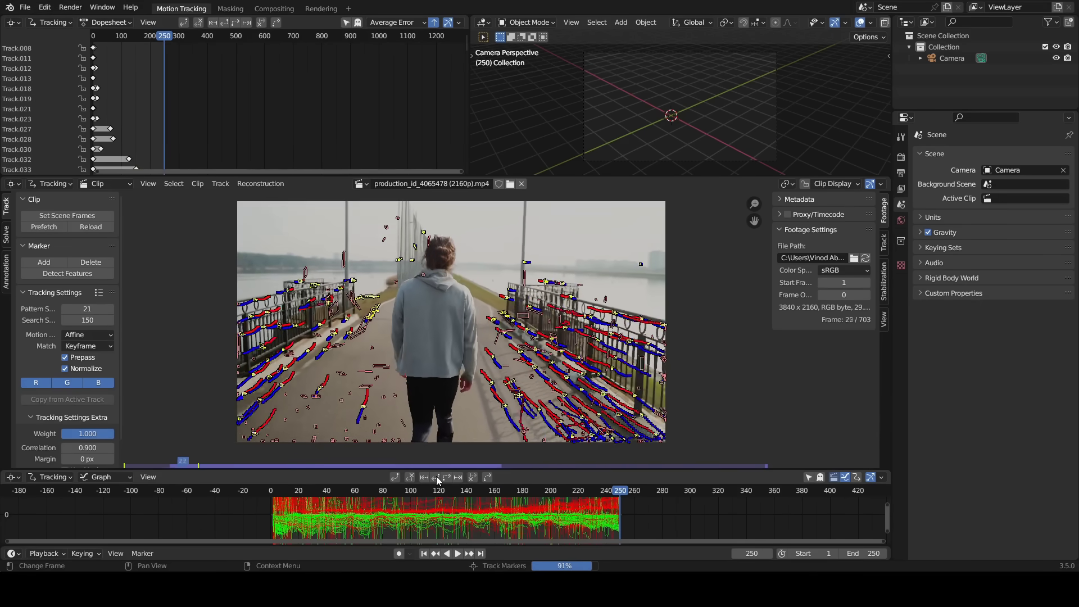
pyautogui.click(7, 236)
pyautogui.click(58, 337)
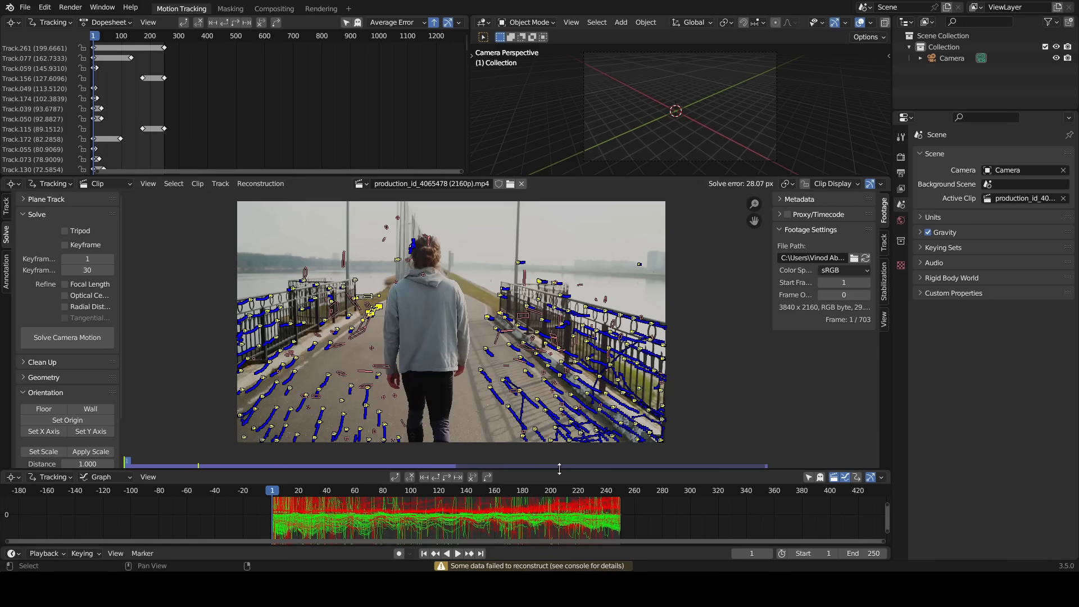
# Enlarge the graph editor and examine the track curves over the whole frame range.
pyautogui.moveTo(559, 468); pyautogui.dragTo(559, 313)
pyautogui.keyDown('ctrl'); pyautogui.moveTo(533, 393); pyautogui.dragTo(771, 474, button='middle'); pyautogui.keyUp('ctrl')
pyautogui.moveTo(887, 351); pyautogui.dragTo(914, 334)
pyautogui.moveTo(618, 367); pyautogui.dragTo(358, 504, button='middle')
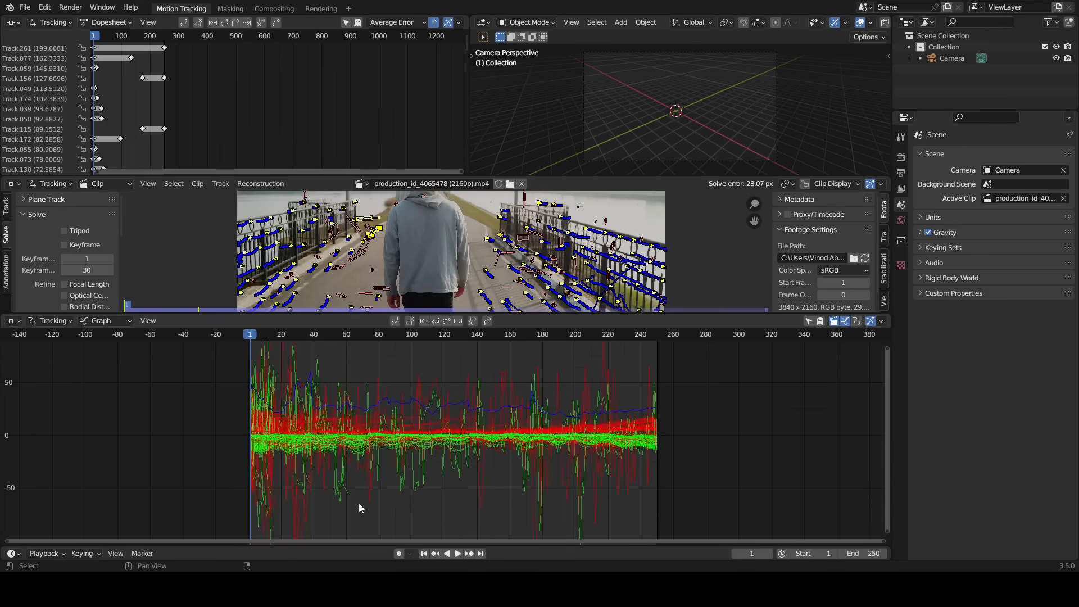
pyautogui.moveTo(275, 313); pyautogui.dragTo(275, 416)
# Run Clean Tracks with a reprojection error of 50 to select the worst tracks, and delete them.
pyautogui.scroll(-2, 89, 297)
pyautogui.click(61, 375)
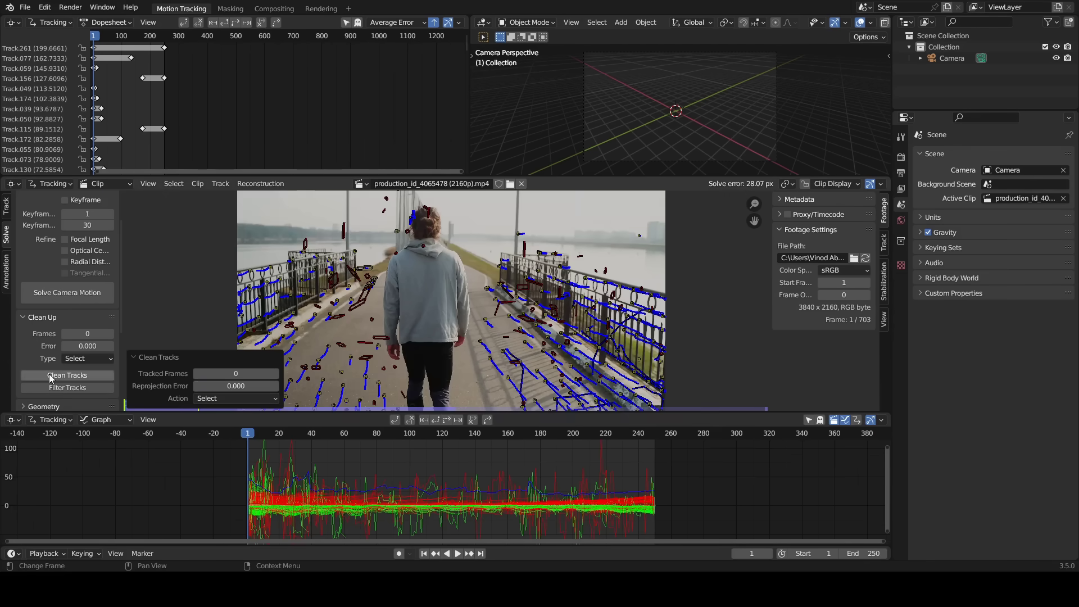
pyautogui.click(225, 386)
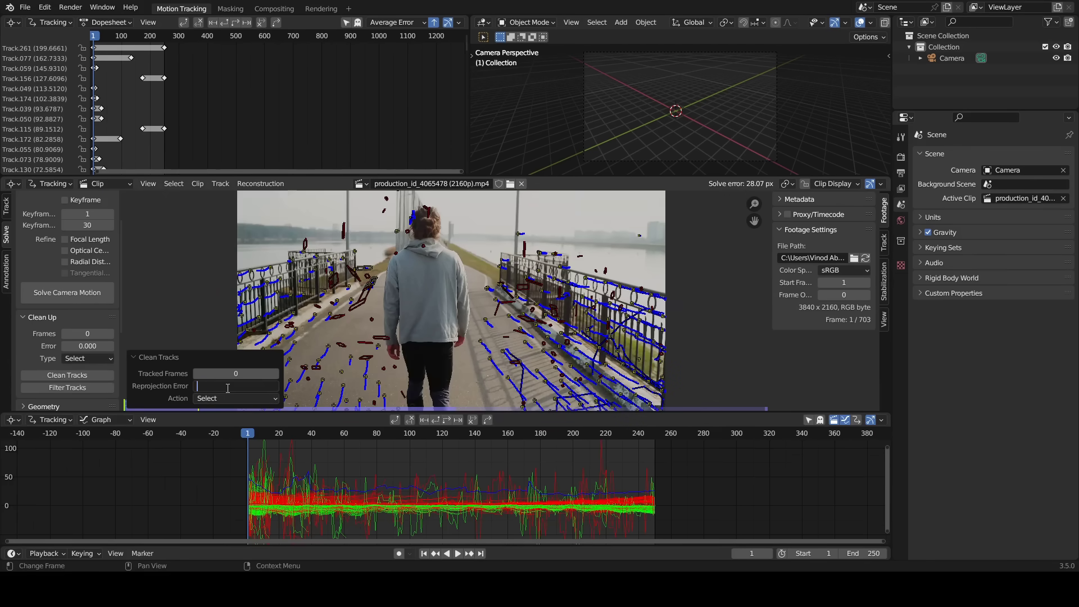
pyautogui.press('Return')
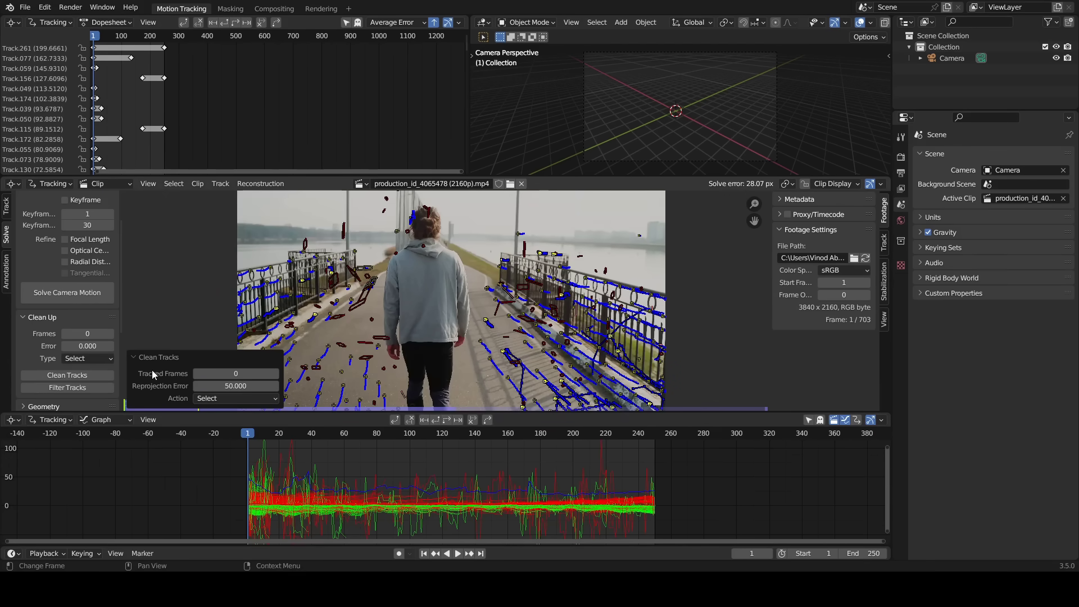
pyautogui.press('x')
pyautogui.click(444, 299)
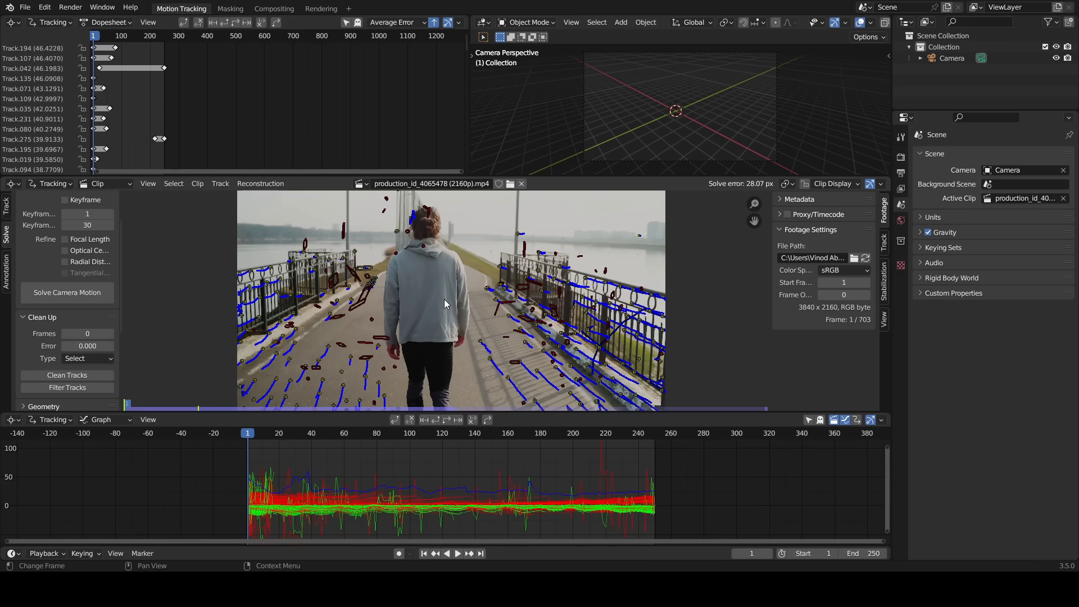
# Solve the camera motion again and delete the stray tracks around the man's head.
pyautogui.click(48, 292)
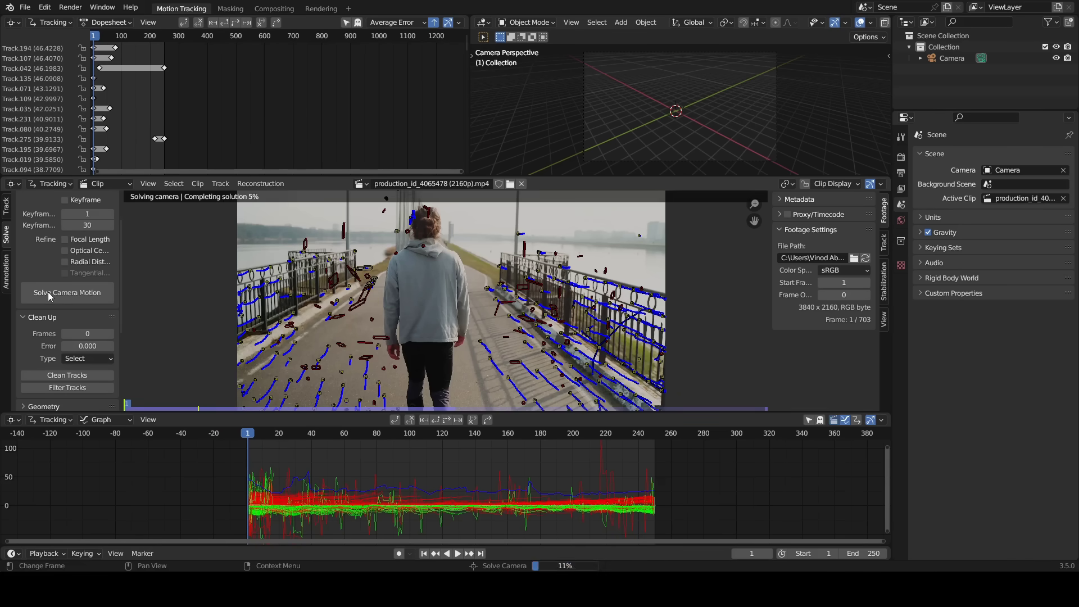
pyautogui.scroll(-3, 533, 365)
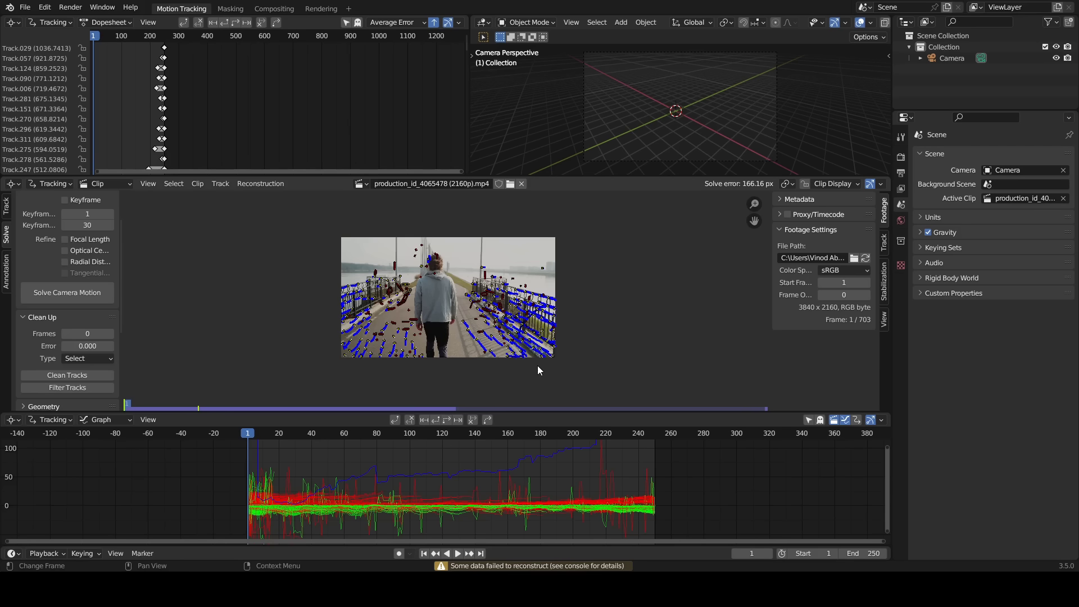
pyautogui.scroll(8, 441, 259)
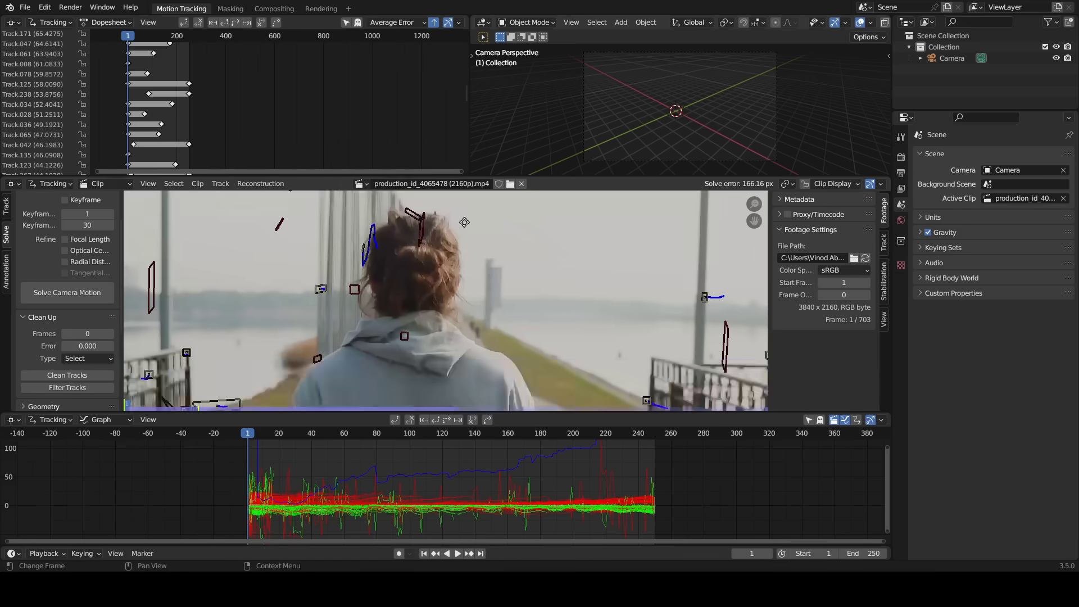
pyautogui.click(421, 291)
pyautogui.moveTo(423, 251); pyautogui.dragTo(456, 198, button='middle')
pyautogui.press('x')
pyautogui.click(368, 296)
pyautogui.press('x')
pyautogui.click(420, 268)
pyautogui.scroll(-5, 419, 268)
# Delete the track curves that spike downward below the main band in the graph editor.
pyautogui.scroll(3, 352, 506)
pyautogui.moveTo(360, 520); pyautogui.dragTo(360, 453, button='middle')
pyautogui.click(248, 528)
pyautogui.press('x')
pyautogui.click(257, 506)
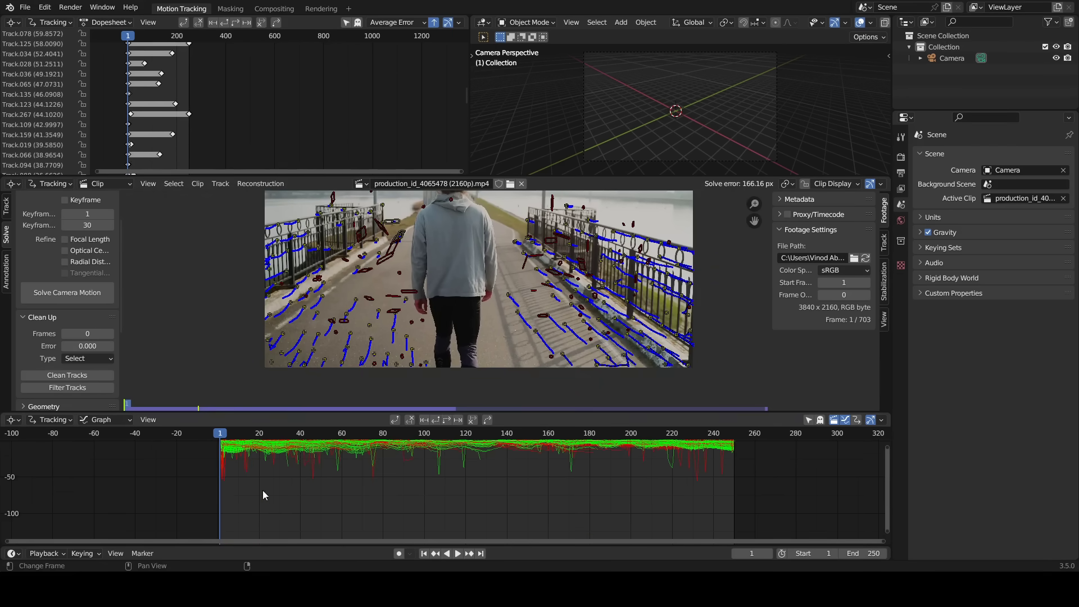
pyautogui.press('x')
pyautogui.click(566, 484)
pyautogui.click(228, 480)
pyautogui.press('x')
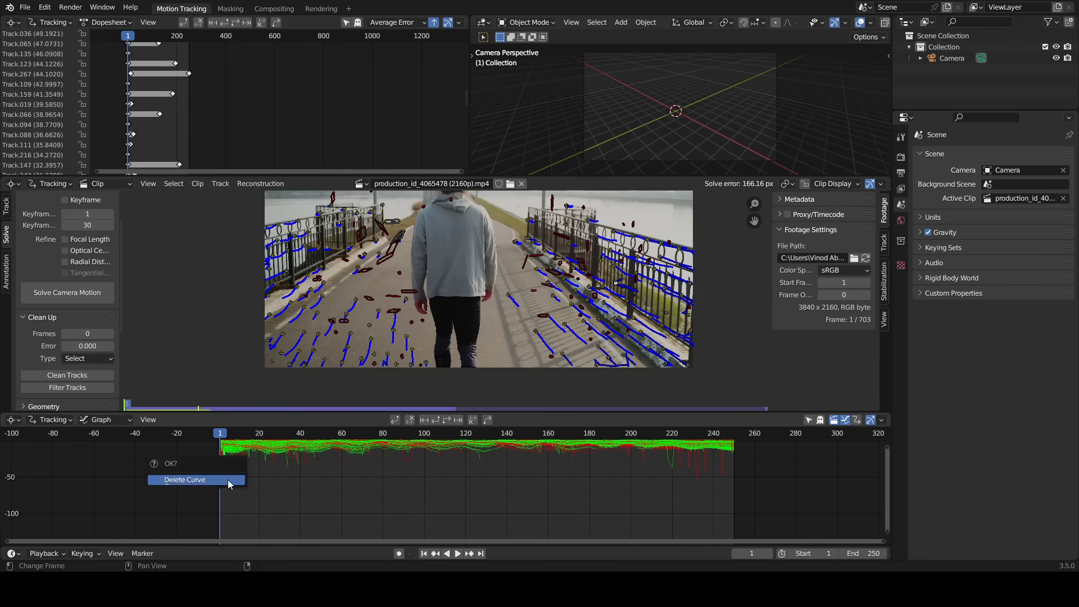
pyautogui.click(227, 480)
pyautogui.press('x')
pyautogui.click(223, 479)
pyautogui.press('x')
pyautogui.click(713, 477)
# Delete the track curves that spike upward in the later part of the frame range.
pyautogui.moveTo(562, 444); pyautogui.dragTo(551, 532, button='middle')
pyautogui.click(637, 480)
pyautogui.press('x')
pyautogui.click(638, 481)
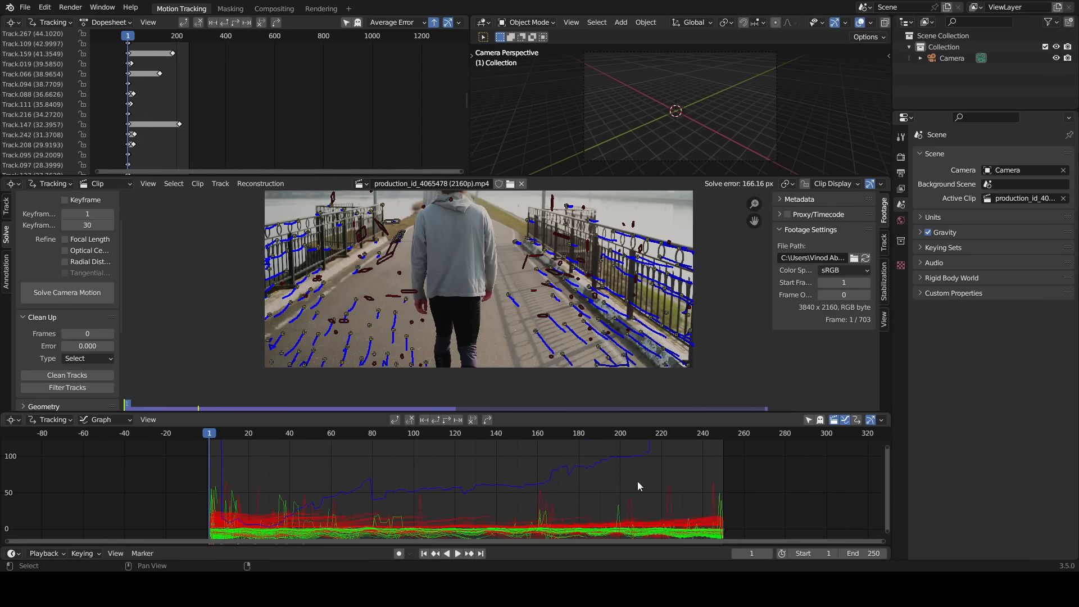
pyautogui.click(615, 488)
pyautogui.press('x')
pyautogui.click(563, 489)
pyautogui.press('x')
pyautogui.click(553, 491)
# Delete the track curves that spike upward within roughly the first 50 frames.
pyautogui.click(236, 472)
pyautogui.press('x')
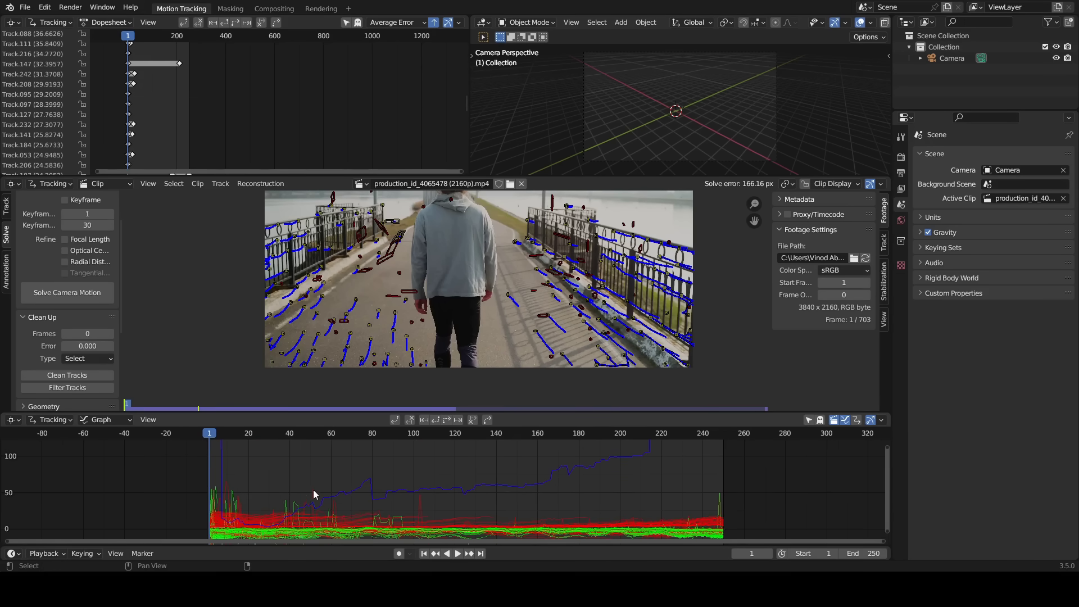
pyautogui.click(312, 490)
pyautogui.press('x')
pyautogui.click(225, 480)
pyautogui.press('x')
pyautogui.click(211, 480)
pyautogui.moveTo(265, 491); pyautogui.dragTo(369, 466, button='middle')
pyautogui.press('x')
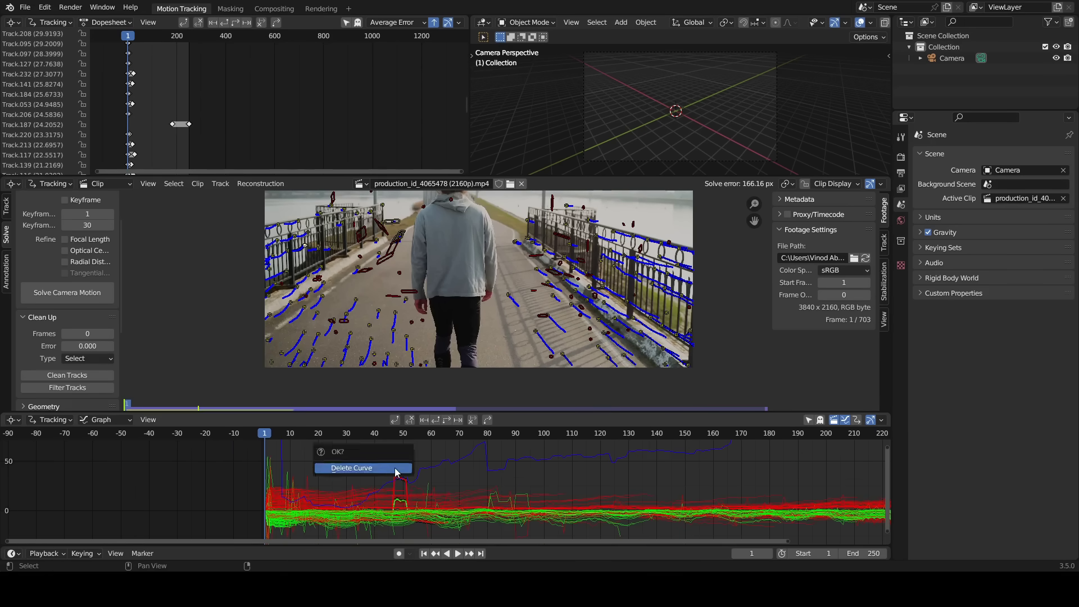
pyautogui.click(371, 467)
# Delete further outlying track curves above and below the main band, and re-solve the camera motion.
pyautogui.press('Home')
pyautogui.press('x')
pyautogui.click(618, 503)
pyautogui.press('Home')
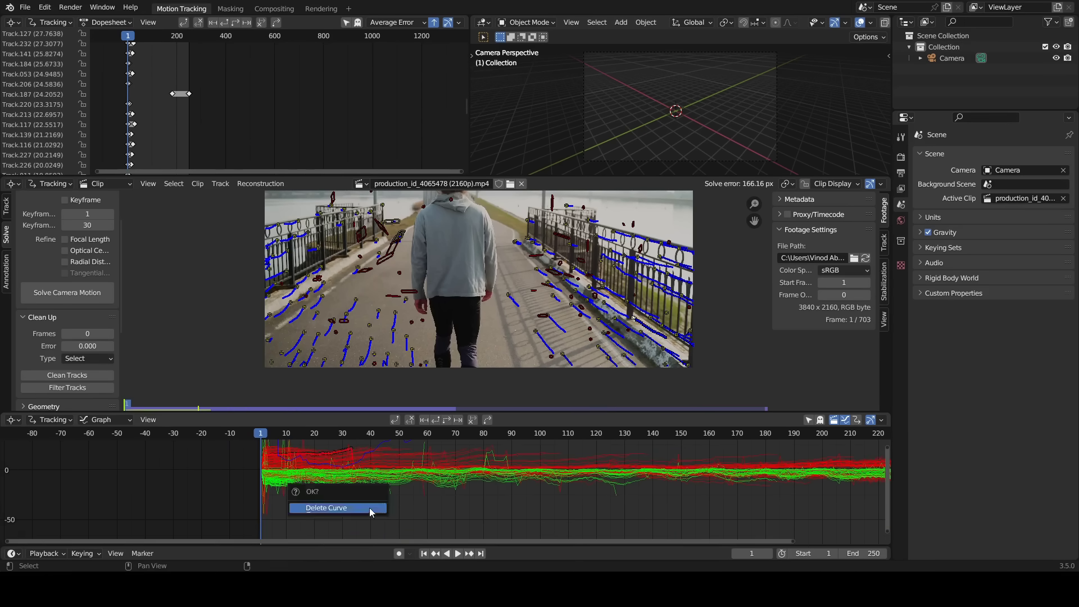
pyautogui.click(370, 507)
pyautogui.press('Home')
pyautogui.press('x')
pyautogui.click(197, 481)
pyautogui.press('Home')
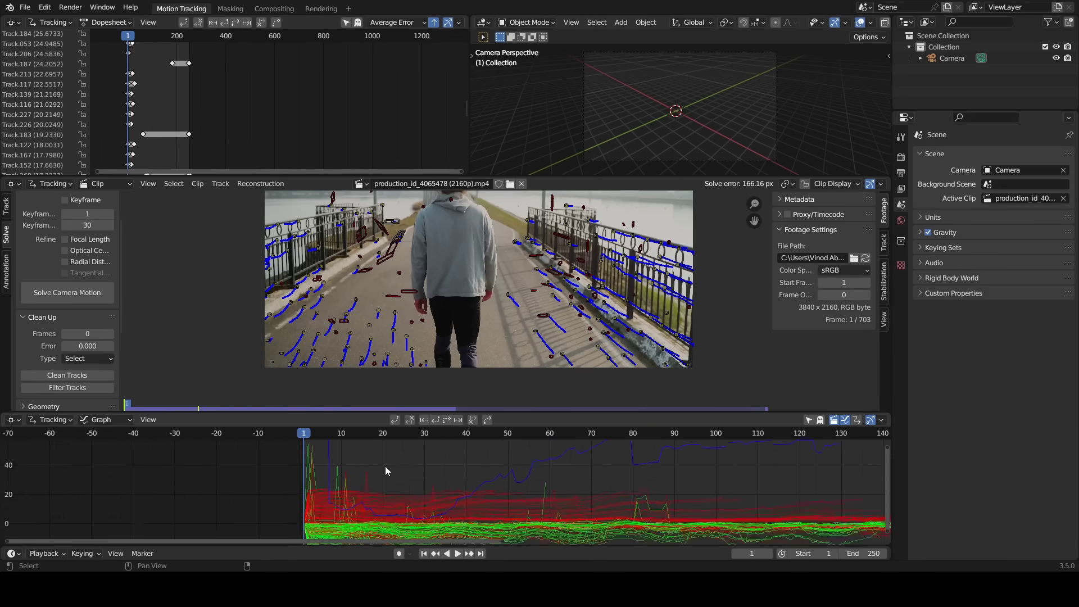
pyautogui.click(56, 295)
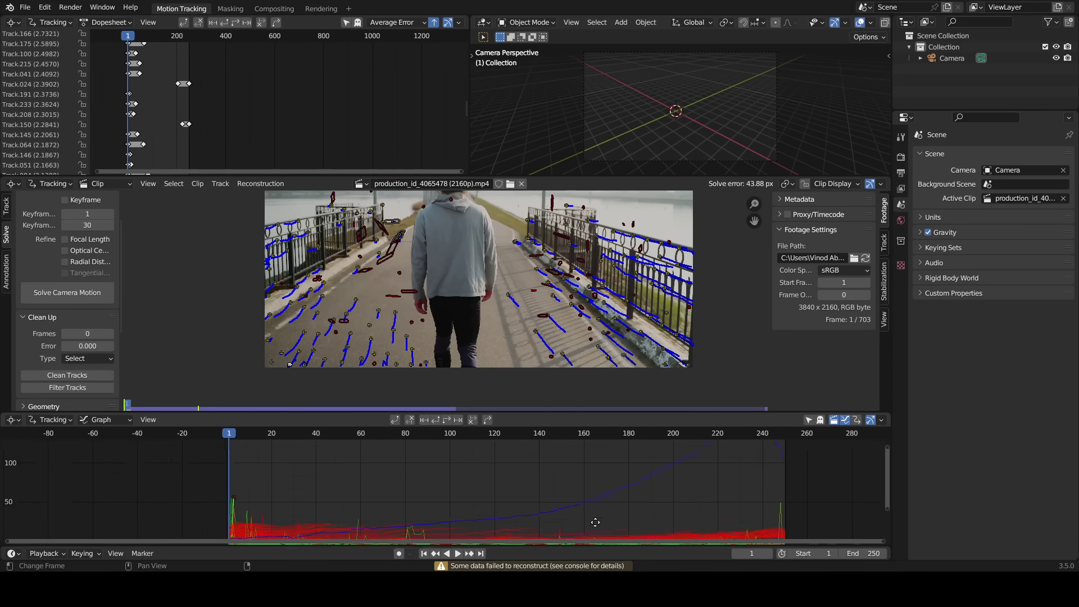
# Delete the most prominent spiking curves left in the new solution and solve the camera motion again.
pyautogui.moveTo(595, 522); pyautogui.dragTo(400, 489, button='middle')
pyautogui.moveTo(573, 471); pyautogui.dragTo(612, 432, button='middle')
pyautogui.scroll(8, 393, 475)
pyautogui.click(398, 482)
pyautogui.press('x')
pyautogui.moveTo(393, 475); pyautogui.dragTo(405, 452, button='middle')
pyautogui.click(401, 468)
pyautogui.click(329, 521)
pyautogui.press('x')
pyautogui.click(329, 521)
pyautogui.click(130, 451)
pyautogui.press('x')
pyautogui.click(130, 447)
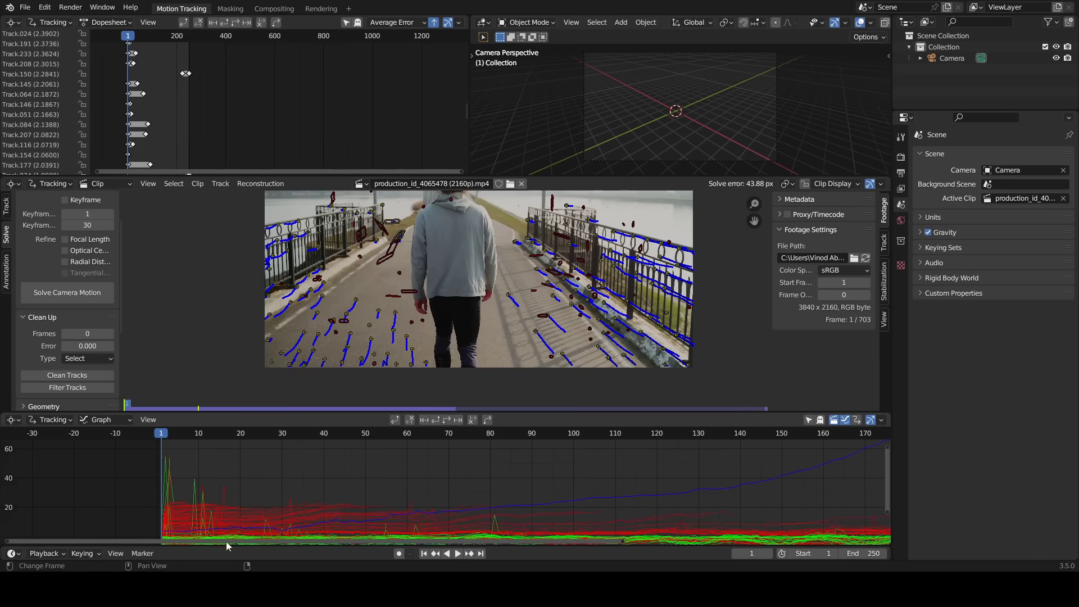
pyautogui.click(59, 297)
# Delete the curves dipping sharply around frames 73, 92 and 107 and the low outliers near the clip's start.
pyautogui.press('Home')
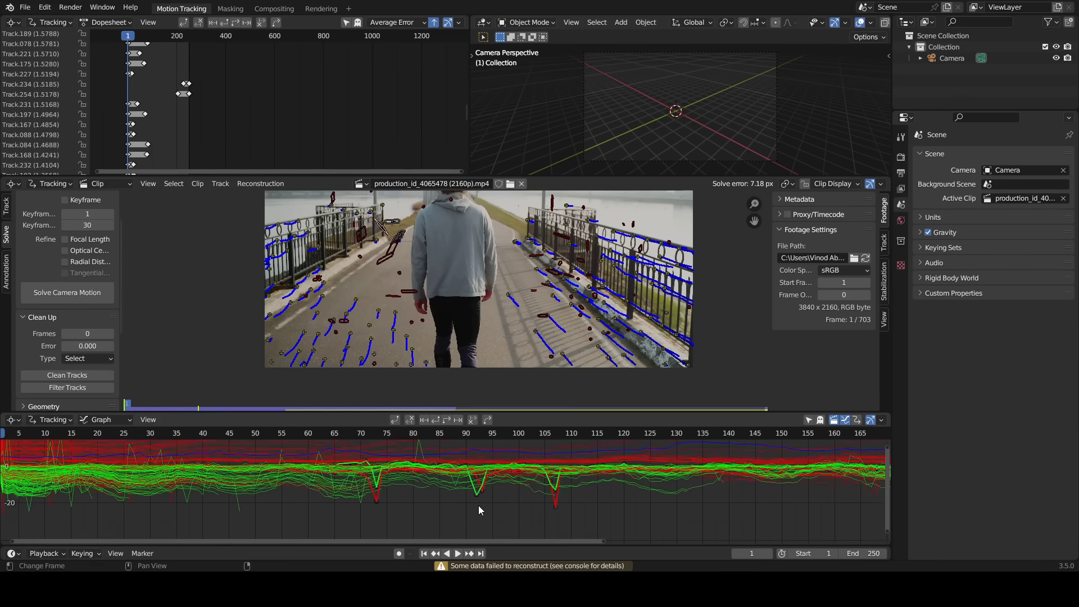
pyautogui.press('x')
pyautogui.click(426, 469)
pyautogui.click(362, 524)
pyautogui.press('x')
pyautogui.click(359, 524)
pyautogui.click(241, 531)
pyautogui.press('x')
pyautogui.moveTo(152, 528); pyautogui.dragTo(300, 509, button='middle')
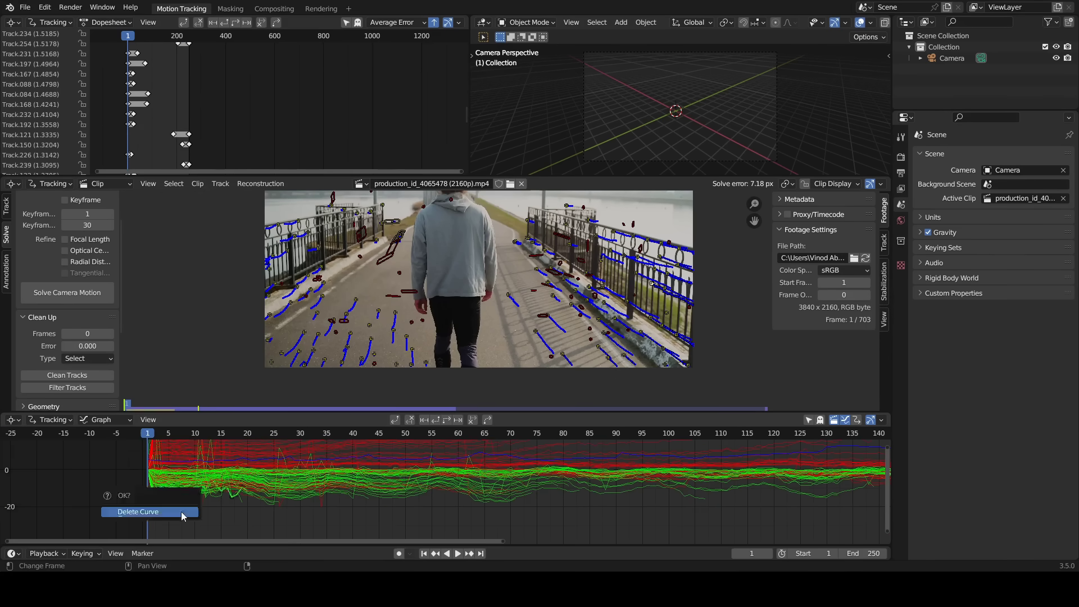
pyautogui.click(181, 511)
# Delete the stray track curves in the second half of the frame range and re-solve the camera motion.
pyautogui.scroll(-8, 337, 472)
pyautogui.moveTo(353, 452); pyautogui.dragTo(336, 486, button='middle')
pyautogui.moveTo(825, 484); pyautogui.dragTo(539, 464, button='middle')
pyautogui.scroll(12, 506, 488)
pyautogui.click(464, 519)
pyautogui.press('x')
pyautogui.click(463, 519)
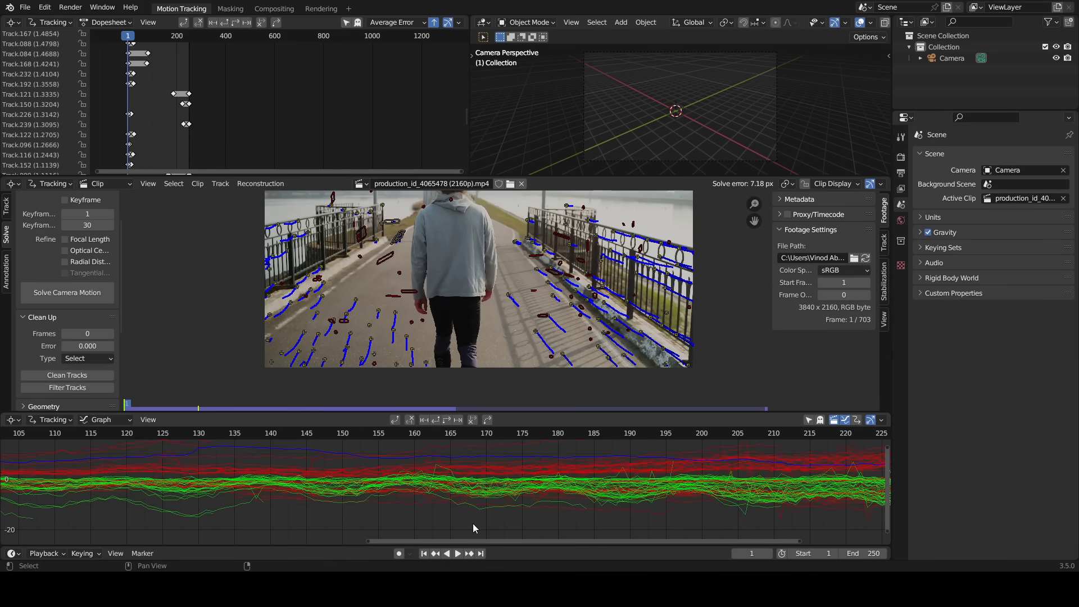
pyautogui.click(479, 507)
pyautogui.press('x')
pyautogui.click(480, 507)
pyautogui.scroll(-5, 489, 477)
pyautogui.moveTo(648, 498); pyautogui.dragTo(485, 511, button='middle')
pyautogui.click(591, 457)
pyautogui.press('x')
pyautogui.click(589, 456)
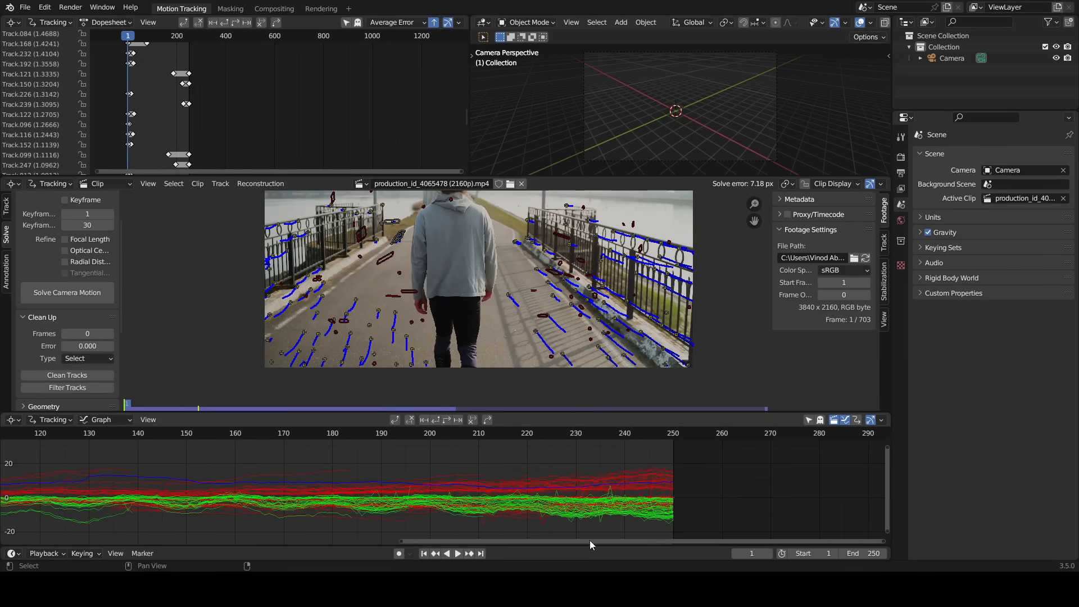
pyautogui.click(67, 292)
# Delete the outlying track curve that ends near frame 140 and solve the camera motion again.
pyautogui.moveTo(185, 483); pyautogui.dragTo(315, 463, button='middle')
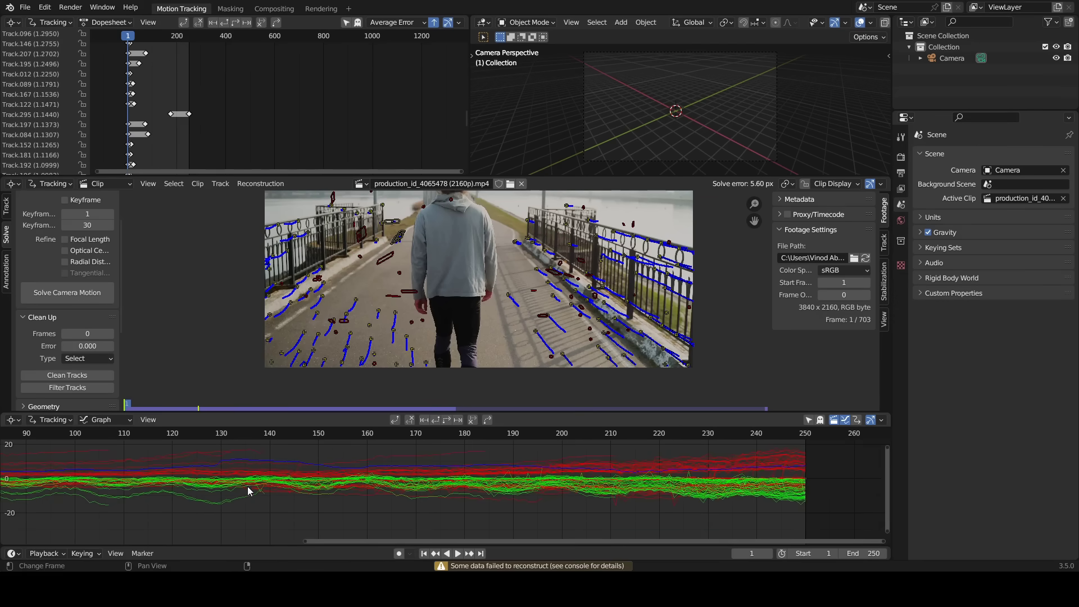
pyautogui.moveTo(248, 489); pyautogui.dragTo(786, 482, button='middle')
pyautogui.click(238, 514)
pyautogui.press('x')
pyautogui.click(257, 479)
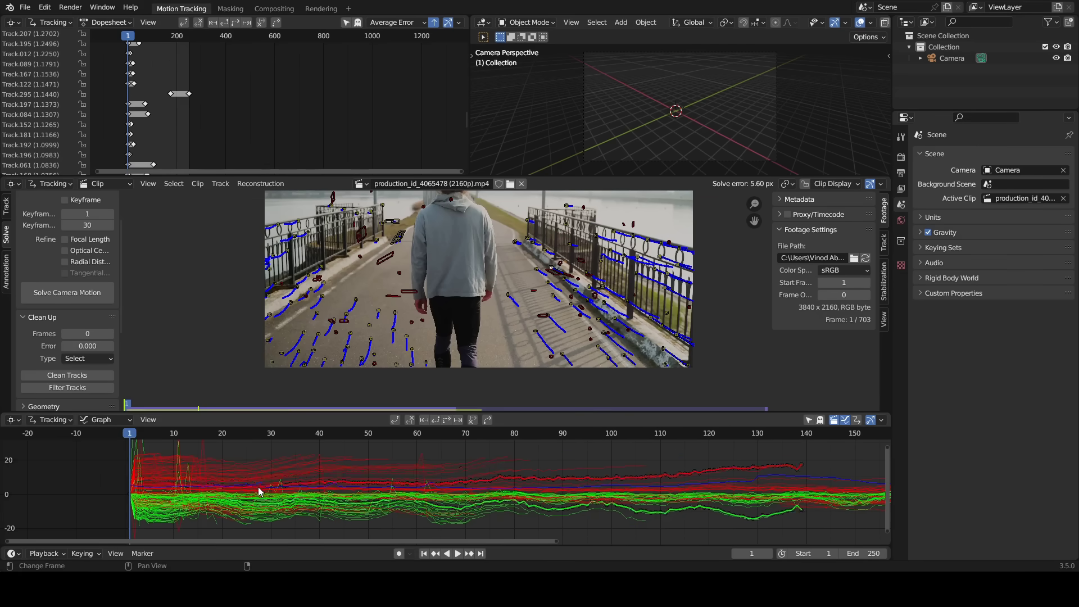
pyautogui.scroll(4, 326, 481)
pyautogui.scroll(-4, 325, 480)
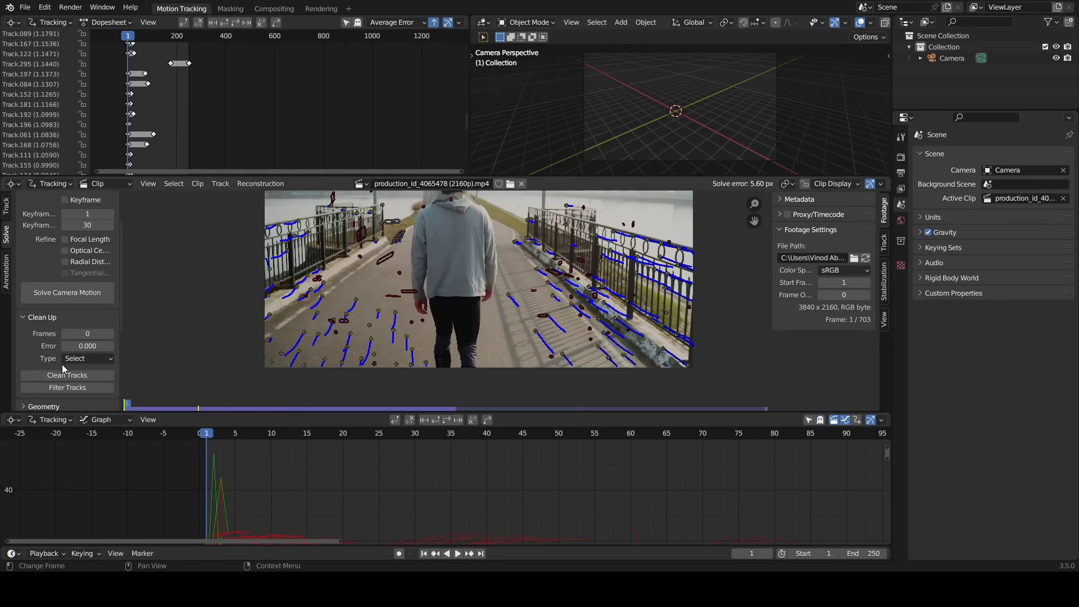
pyautogui.click(68, 299)
# Delete the track curves with tall spikes in the first frames of the clip.
pyautogui.click(242, 452)
pyautogui.moveTo(219, 453); pyautogui.dragTo(120, 432, button='middle')
pyautogui.press('x')
pyautogui.click(253, 462)
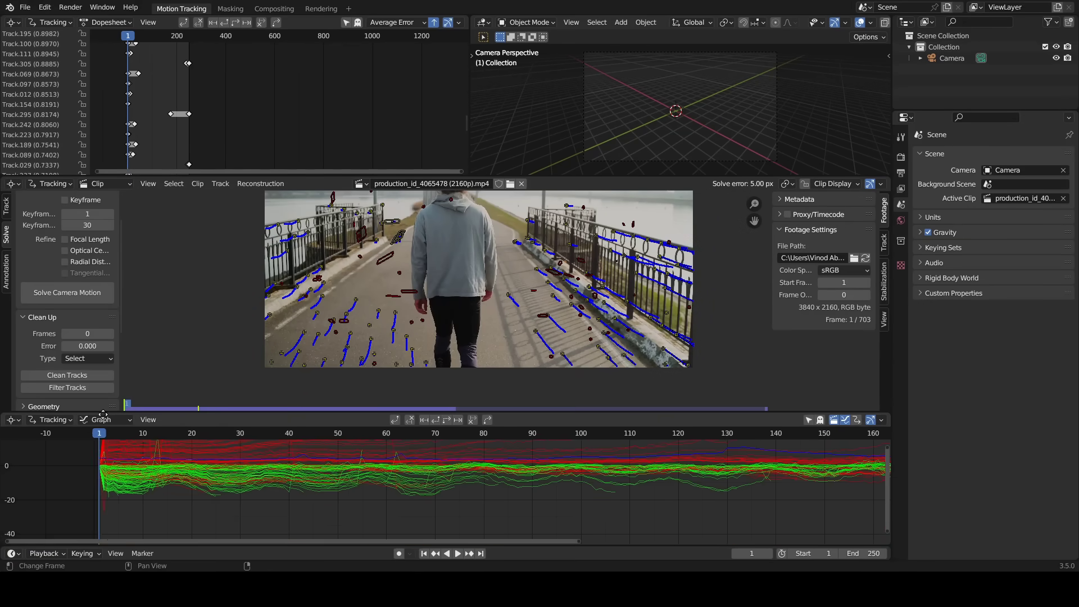
pyautogui.moveTo(402, 492); pyautogui.dragTo(478, 530, button='middle')
pyautogui.scroll(5, 270, 455)
pyautogui.click(270, 455)
pyautogui.press('Delete')
pyautogui.click(298, 449)
pyautogui.press('Delete')
pyautogui.moveTo(270, 432); pyautogui.dragTo(294, 471, button='middle')
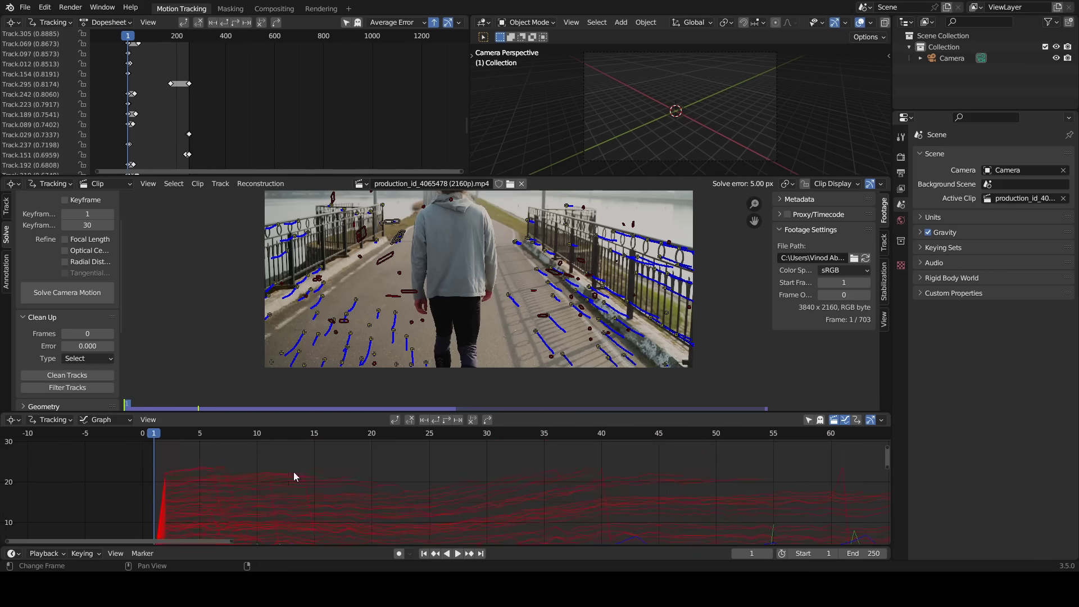
# Delete one more spiking curve further along the clip and re-solve the camera motion.
pyautogui.scroll(-12, 389, 489)
pyautogui.moveTo(390, 508); pyautogui.dragTo(36, 511, button='middle')
pyautogui.scroll(7, 498, 524)
pyautogui.moveTo(497, 524); pyautogui.dragTo(500, 516, button='middle')
pyautogui.click(508, 525)
pyautogui.press('Delete')
pyautogui.scroll(-13, 508, 525)
pyautogui.moveTo(374, 529); pyautogui.dragTo(541, 530, button='middle')
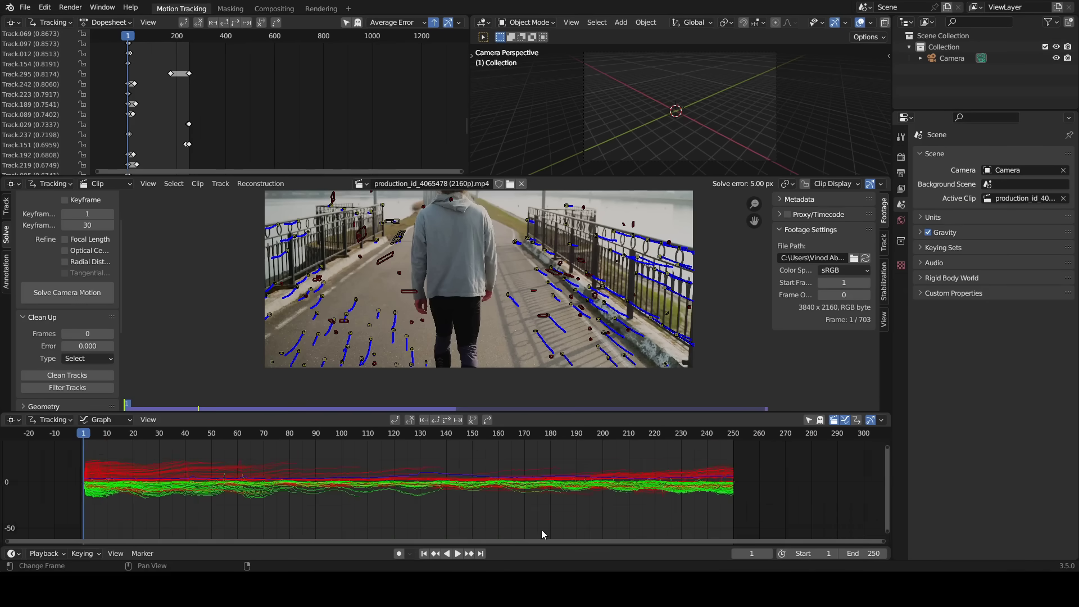
pyautogui.click(93, 293)
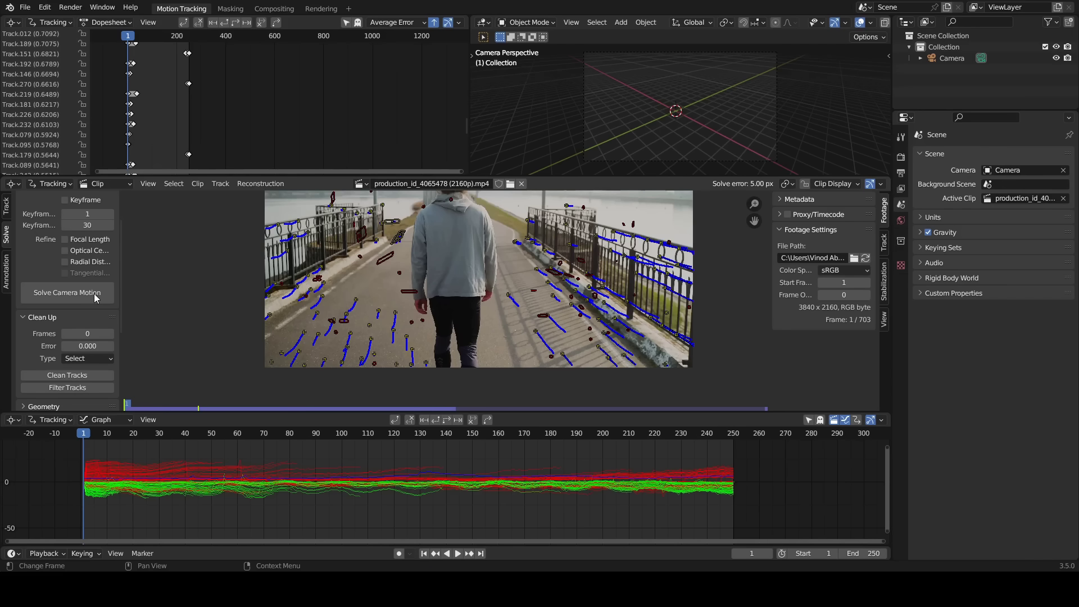
# Run Clean Tracks with a reprojection error of 5, delete the selected tracks and re-solve the camera motion.
pyautogui.scroll(-2, 87, 315)
pyautogui.click(79, 332)
pyautogui.click(236, 385)
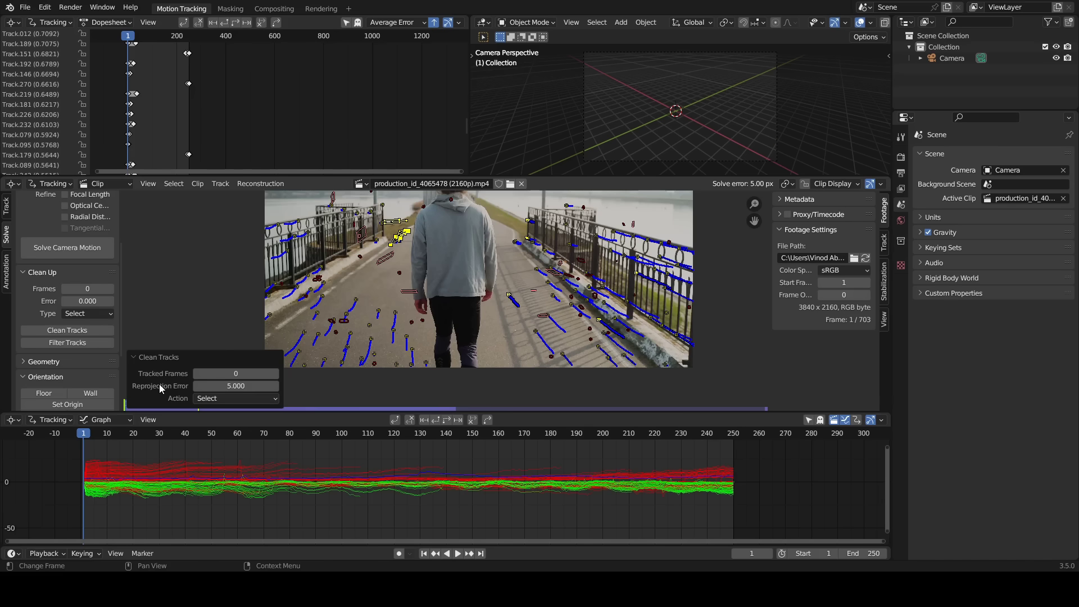
pyautogui.press('x')
pyautogui.click(727, 294)
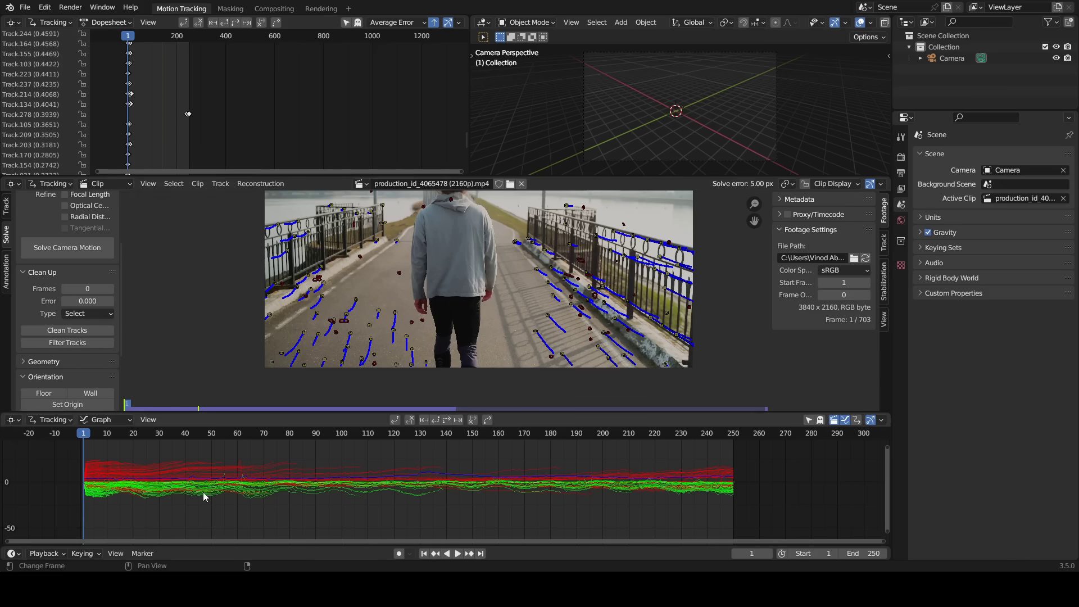
pyautogui.click(79, 252)
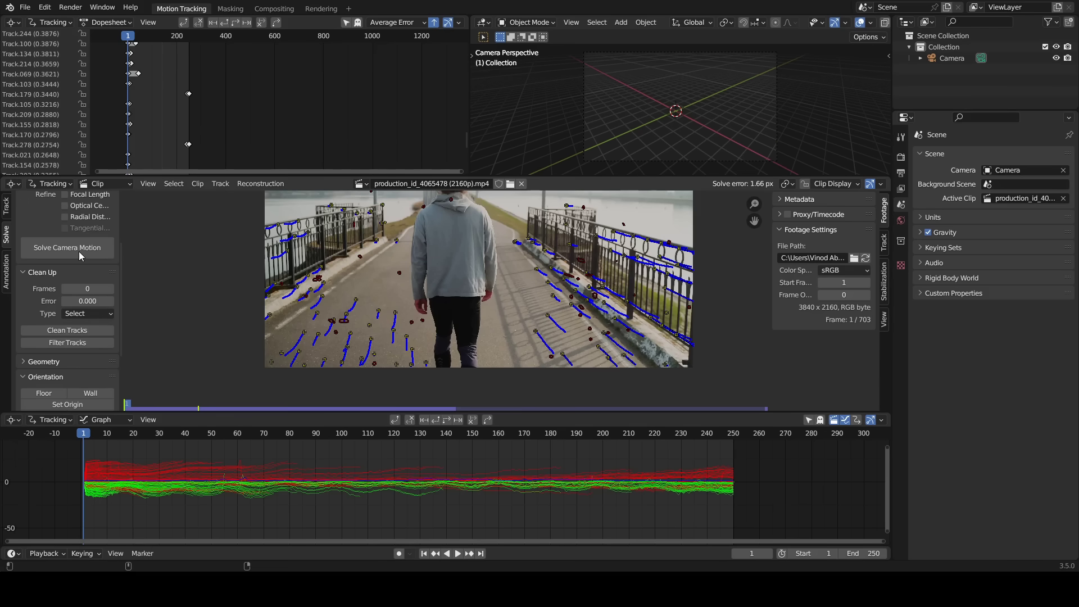
# Run Clean Tracks with a reprojection error of 3, delete the selected tracks and re-solve the camera motion.
pyautogui.click(75, 331)
pyautogui.click(238, 373)
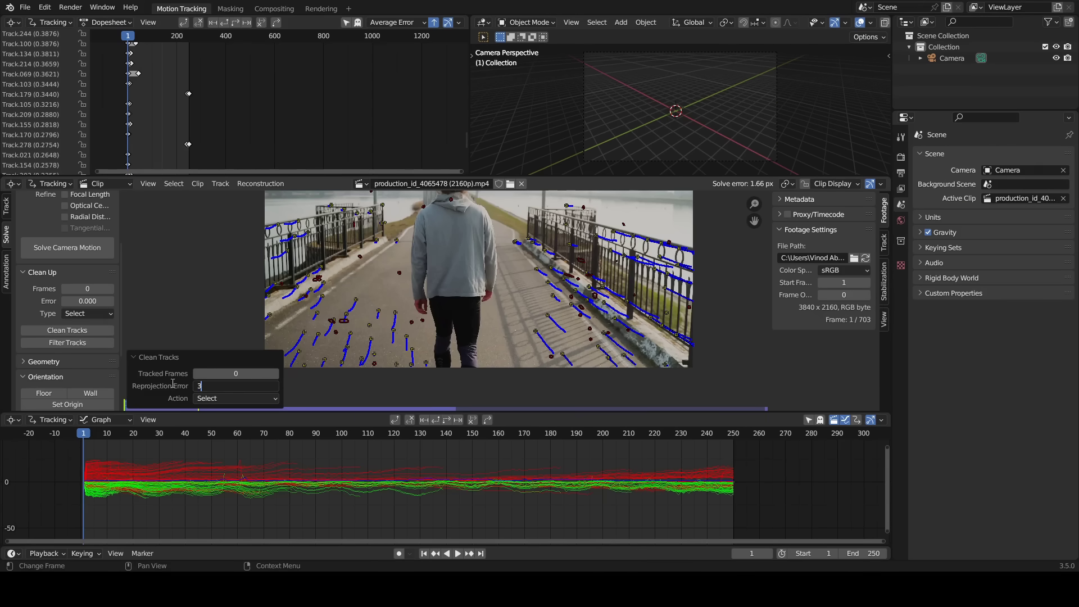
pyautogui.click(42, 251)
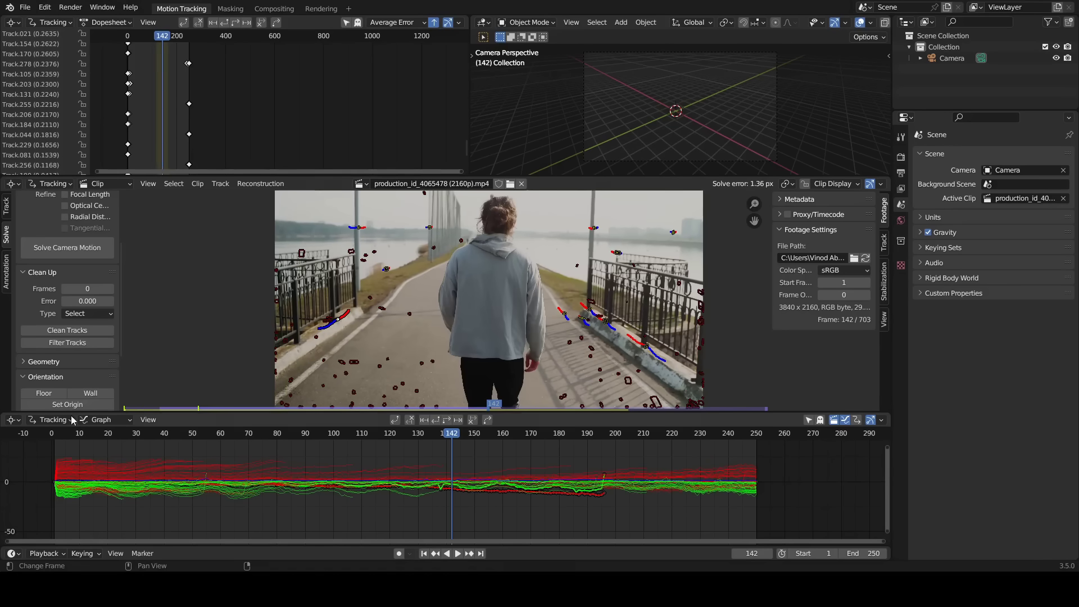
# Run Clean Tracks with a reprojection error of 2, delete the selected tracks and re-solve the camera motion.
pyautogui.click(81, 331)
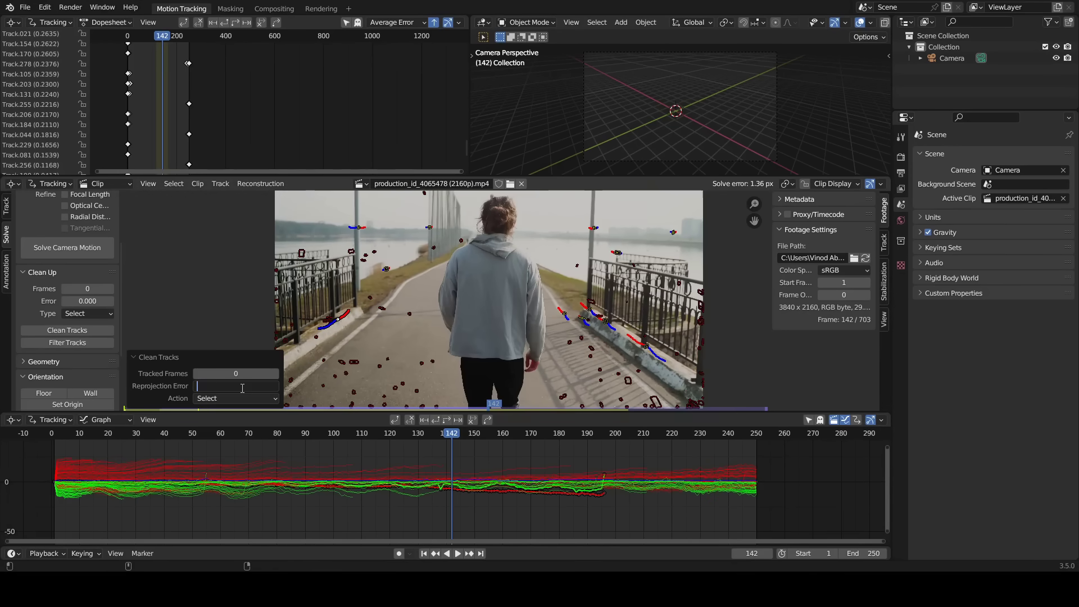
pyautogui.click(175, 385)
pyautogui.write('2')
pyautogui.press('Return')
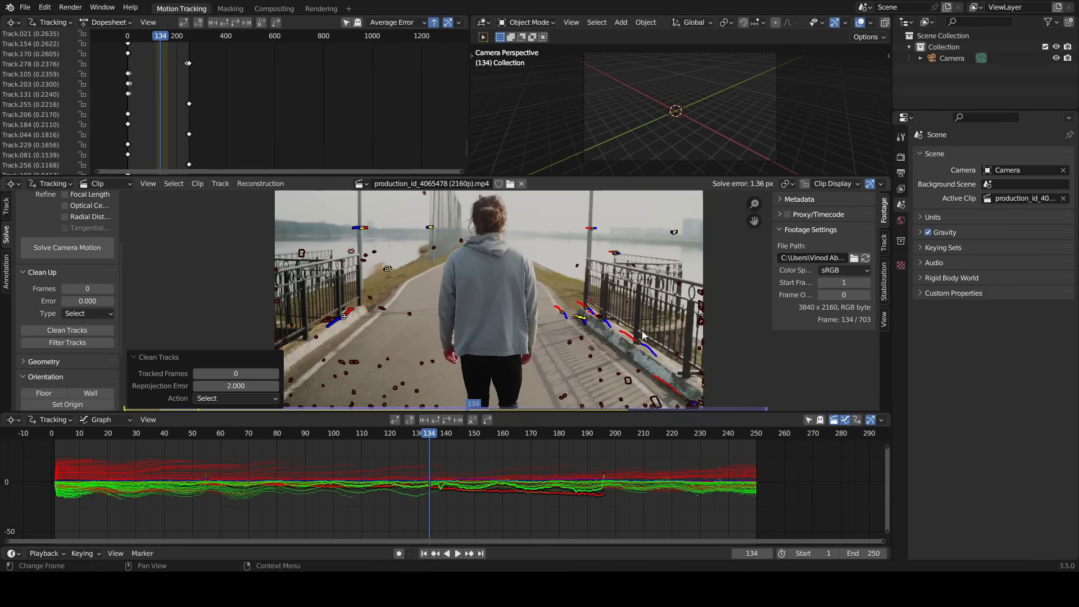
pyautogui.press('Delete')
pyautogui.click(69, 249)
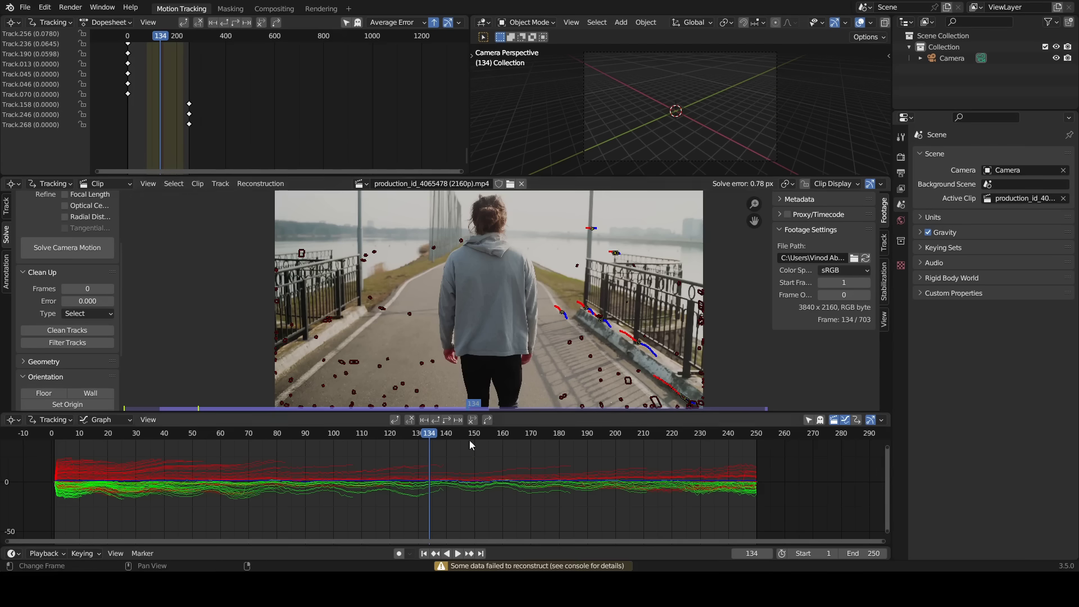
# With the 3D viewport enlarged, set the footage as the camera background and set up the tracking scene.
pyautogui.moveTo(516, 414); pyautogui.dragTo(516, 473)
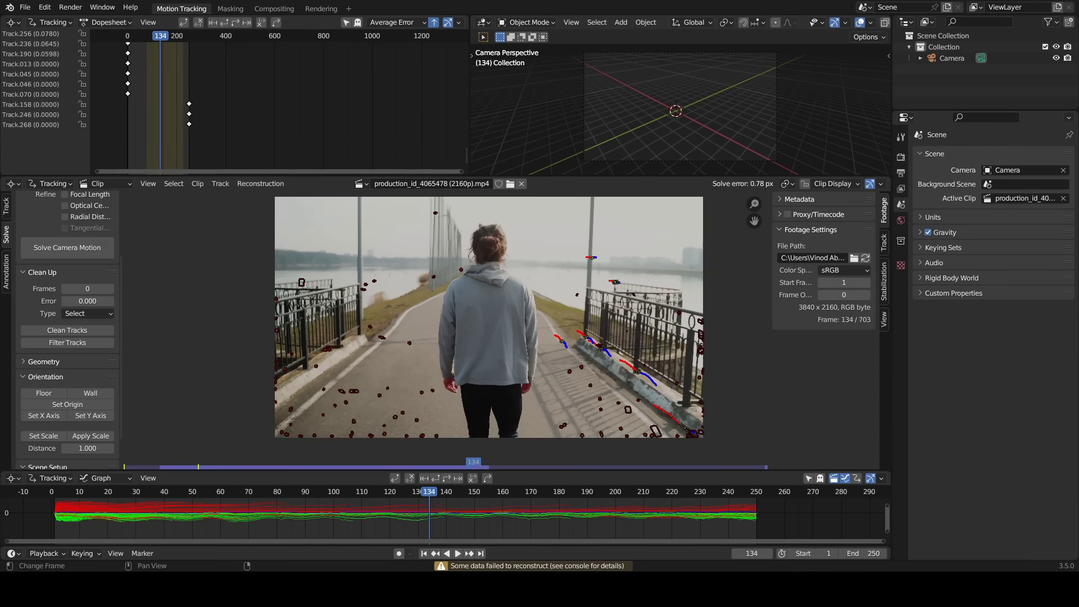
pyautogui.moveTo(473, 171); pyautogui.dragTo(504, 336)
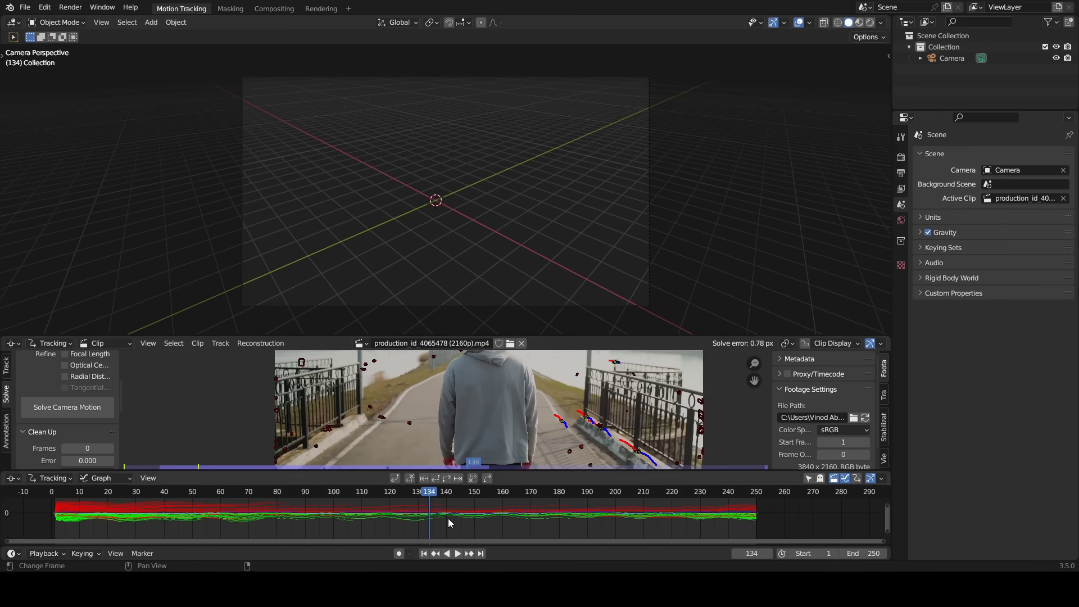
pyautogui.scroll(-8, 74, 446)
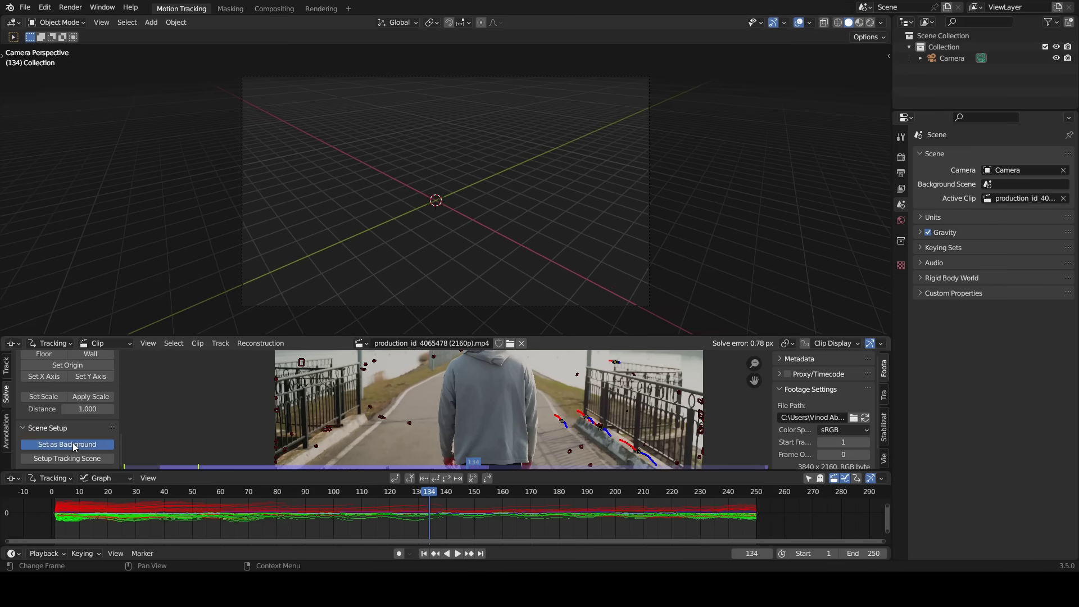
pyautogui.click(74, 446)
pyautogui.click(77, 458)
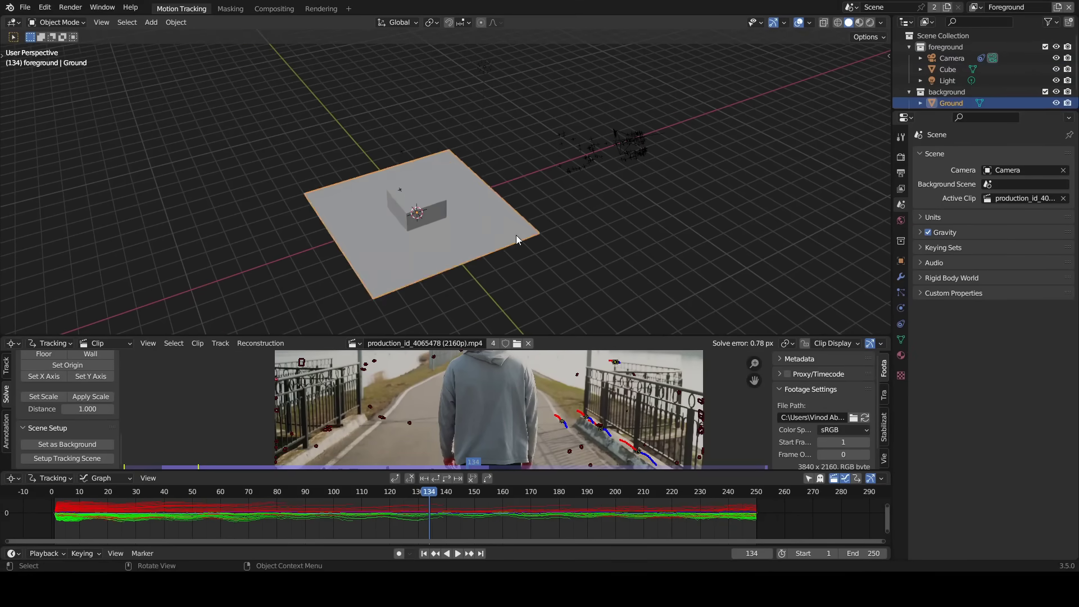
# Delete the default ground and cube, and remove the background collection together with everything in it.
pyautogui.press('Delete')
pyautogui.click(391, 228)
pyautogui.press('Delete')
pyautogui.rightClick(943, 88)
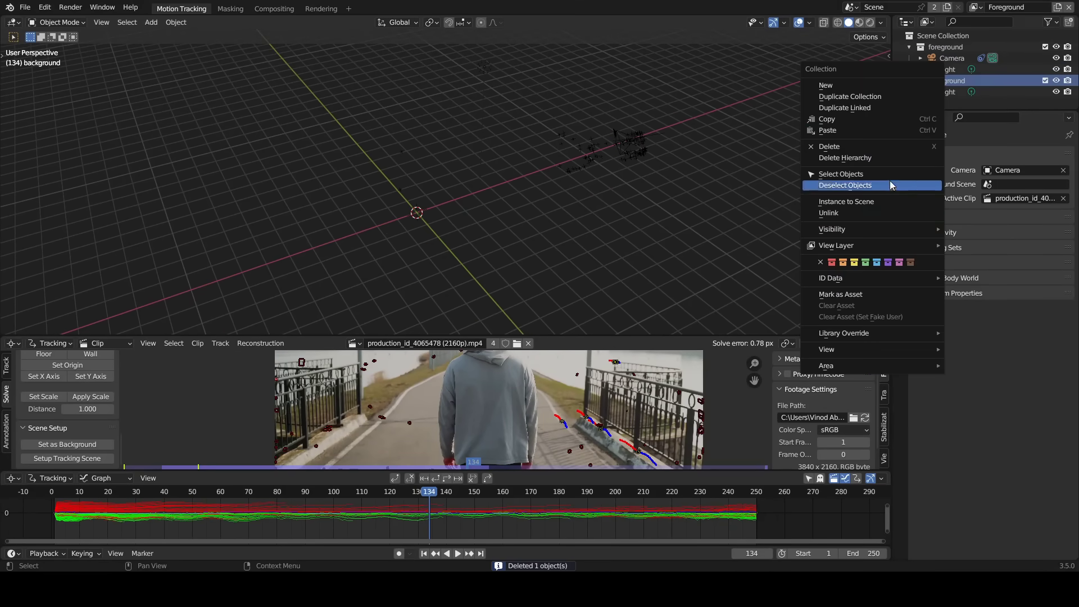
pyautogui.click(876, 159)
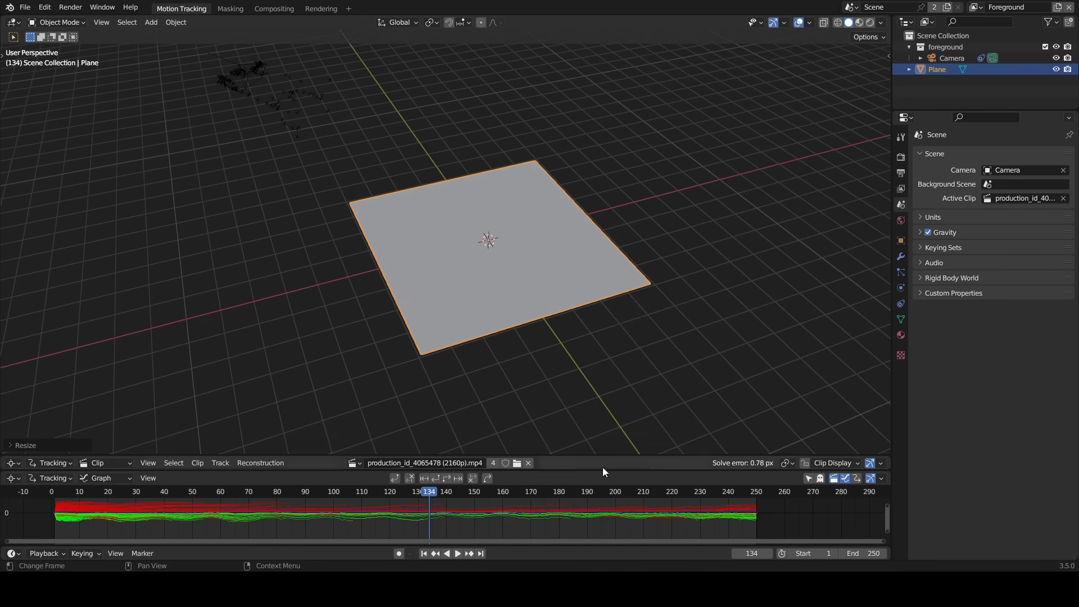
# With the 3D viewport enlarged, select the tracked camera and move it above the plane.
pyautogui.moveTo(602, 471); pyautogui.dragTo(604, 530)
pyautogui.moveTo(603, 455); pyautogui.dragTo(604, 521)
pyautogui.moveTo(421, 356); pyautogui.dragTo(640, 348, button='middle')
pyautogui.click(639, 239)
pyautogui.moveTo(639, 240); pyautogui.dragTo(709, 119, button='middle')
pyautogui.press('g')
pyautogui.click(465, 208)
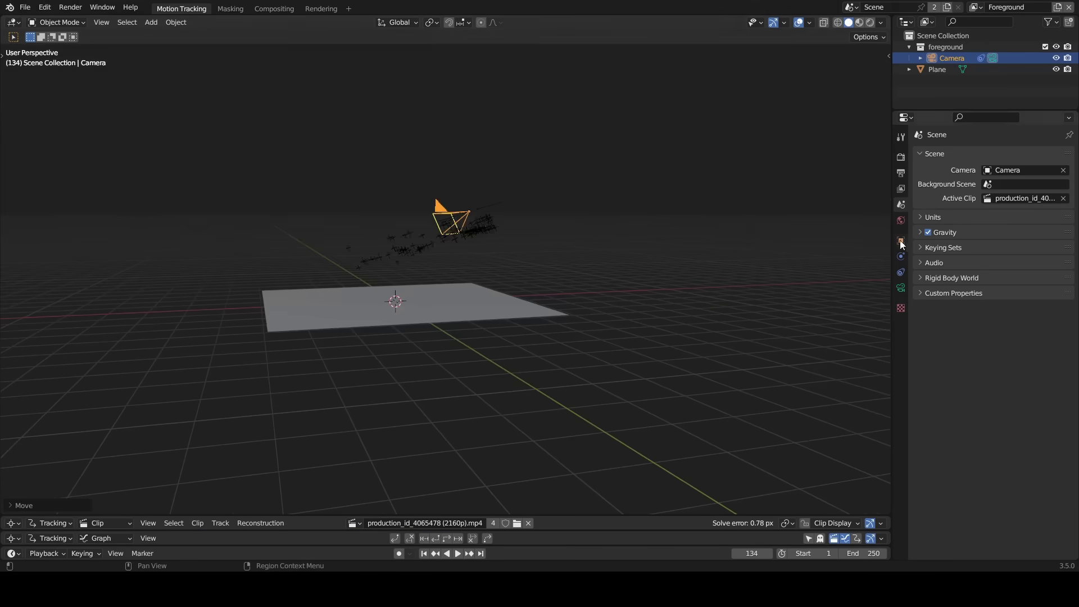
# Set the camera's height to about 1.2 m and its X, Y and Z rotation to about 85.4°, 7.3° and 48.9°.
pyautogui.click(900, 241)
pyautogui.moveTo(528, 236); pyautogui.dragTo(528, 348, button='middle')
pyautogui.moveTo(997, 212); pyautogui.dragTo(1028, 213)
pyautogui.moveTo(528, 348); pyautogui.dragTo(562, 242, button='middle')
pyautogui.moveTo(1006, 238); pyautogui.dragTo(1017, 239)
pyautogui.moveTo(528, 281); pyautogui.dragTo(582, 293, button='middle')
pyautogui.moveTo(1012, 227); pyautogui.dragTo(1003, 227)
pyautogui.moveTo(582, 294); pyautogui.dragTo(595, 193, button='middle')
pyautogui.press('r')
pyautogui.click(727, 282)
# Show the navigation gizmo and, from the right orthographic view, rotate the camera level and move it closer to the origin.
pyautogui.click(783, 22)
pyautogui.click(740, 63)
pyautogui.click(878, 73)
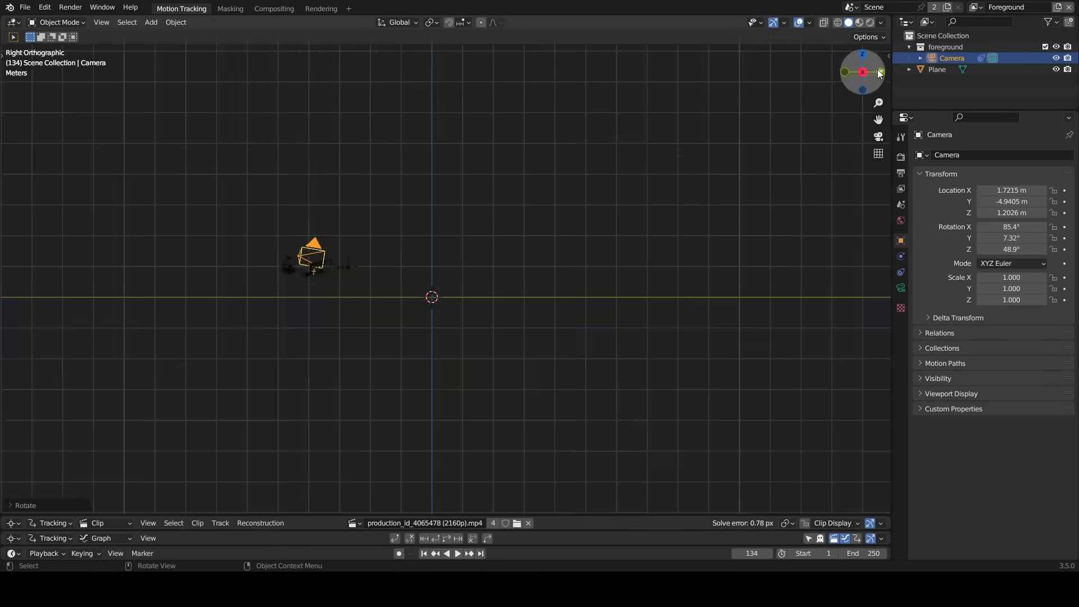
pyautogui.scroll(4, 325, 263)
pyautogui.press('r')
pyautogui.click(325, 262)
pyautogui.press('g')
pyautogui.click(442, 307)
# Rotate the camera to about 80.6°, -2.1° and 49.4°, and move it vertically to a height of about 0.48 m.
pyautogui.moveTo(442, 307); pyautogui.dragTo(486, 207, button='middle')
pyautogui.press('r')
pyautogui.moveTo(493, 318); pyautogui.dragTo(520, 394, button='middle')
pyautogui.press('r')
pyautogui.click(624, 284)
pyautogui.press('g')
pyautogui.press('z')
pyautogui.click(633, 291)
pyautogui.click(633, 292)
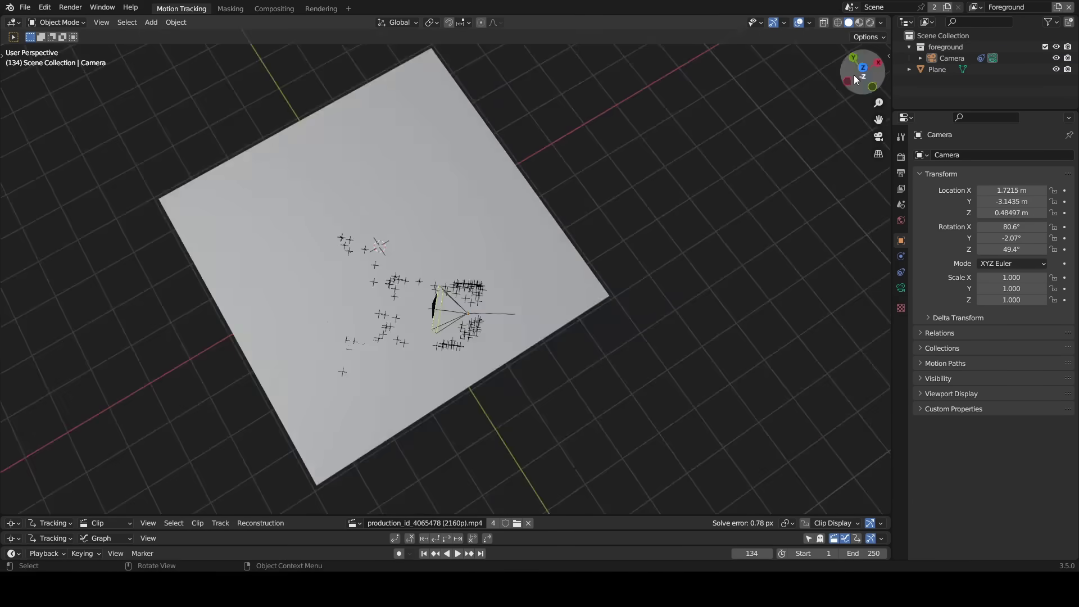
# From the top view, move the camera onto the plane's centre line and rotate it to look along the X axis.
pyautogui.click(863, 67)
pyautogui.click(429, 290)
pyautogui.press('g')
pyautogui.click(481, 186)
pyautogui.press('r')
pyautogui.click(601, 219)
pyautogui.press('g')
# Fine-tune the camera's rotation to about 80.6°, -0.3° and 89.7°, and its height to about 0.47 m.
pyautogui.moveTo(573, 359); pyautogui.dragTo(509, 315, button='middle')
pyautogui.press('r')
pyautogui.click(480, 296)
pyautogui.press('g')
pyautogui.press('z')
pyautogui.click(501, 275)
pyautogui.click(501, 276)
# Play the footage from the first frame through the camera to check the plane against the tracking points.
pyautogui.scroll(4, 524, 320)
pyautogui.press('space')
pyautogui.hotkey('shift', 'Left')
pyautogui.press('KP_0')
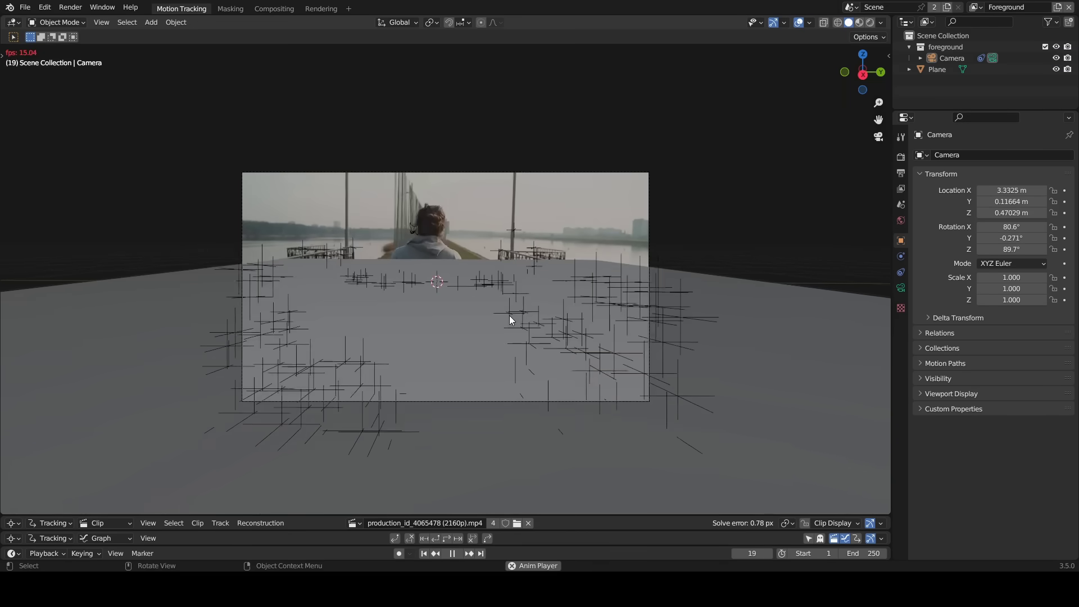
pyautogui.scroll(3, 612, 345)
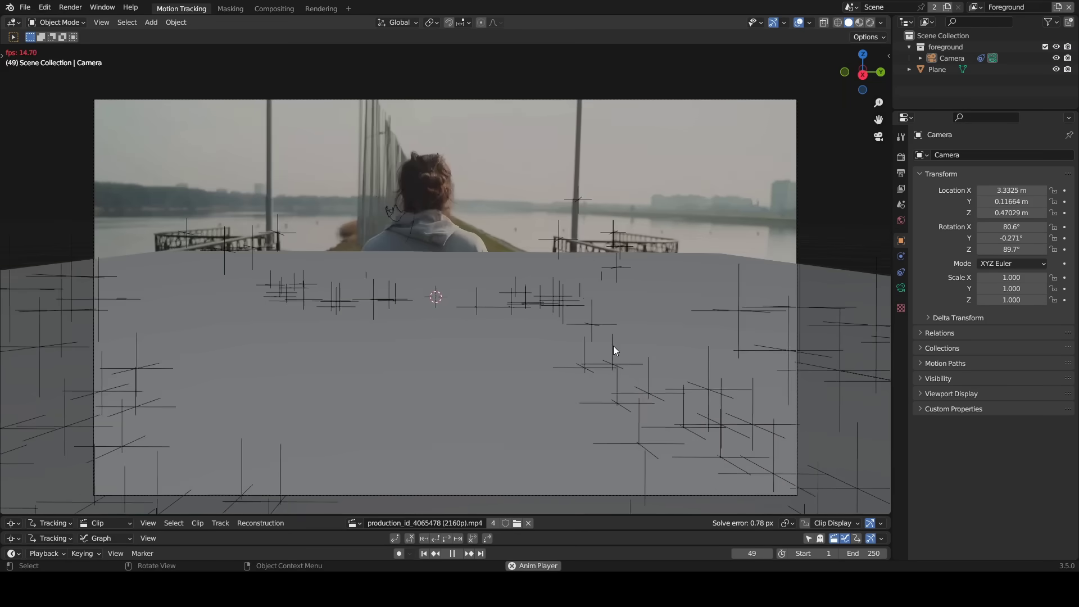
# Set the depth of the camera's background footage to Front in the camera's background image settings.
pyautogui.click(900, 287)
pyautogui.click(921, 342)
pyautogui.scroll(-2, 969, 410)
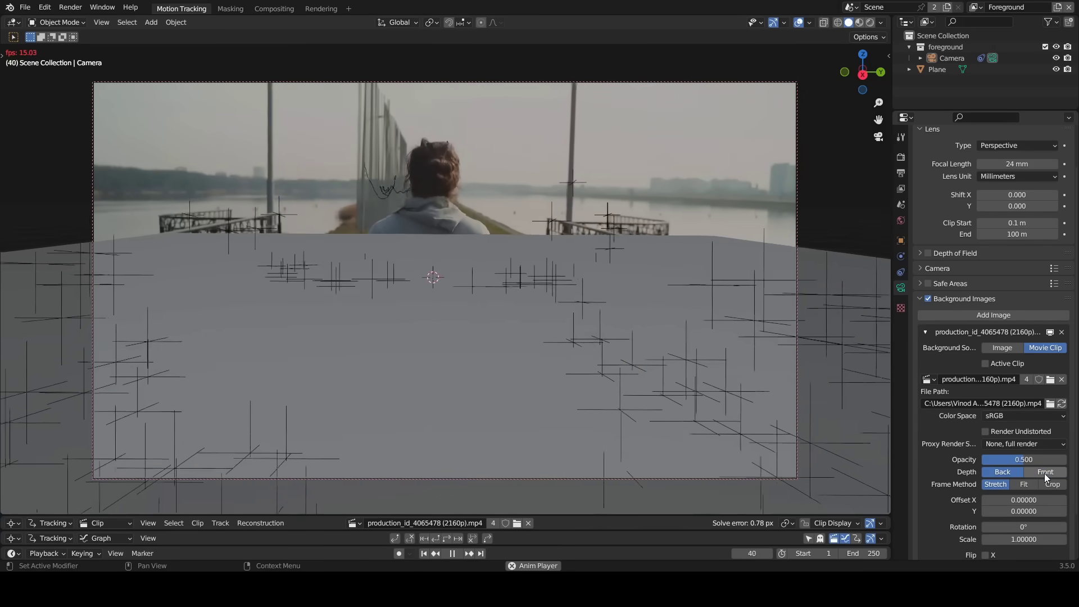
pyautogui.click(1043, 473)
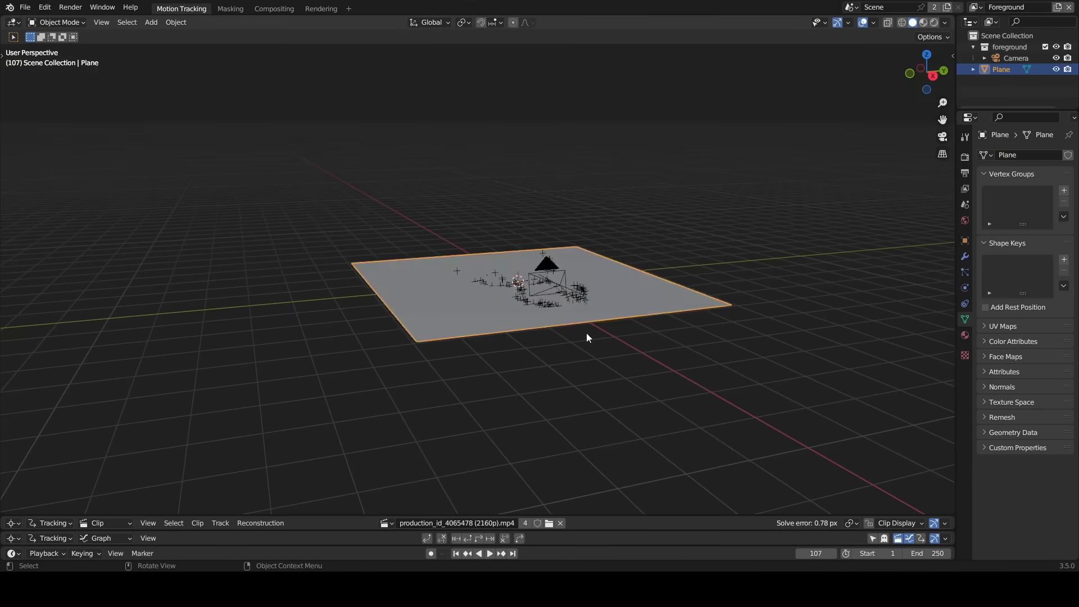
# Copy the trench-shaped corridor model, paste it into the tracked scene and frame it in the view.
pyautogui.rightClick(614, 87)
pyautogui.click(614, 95)
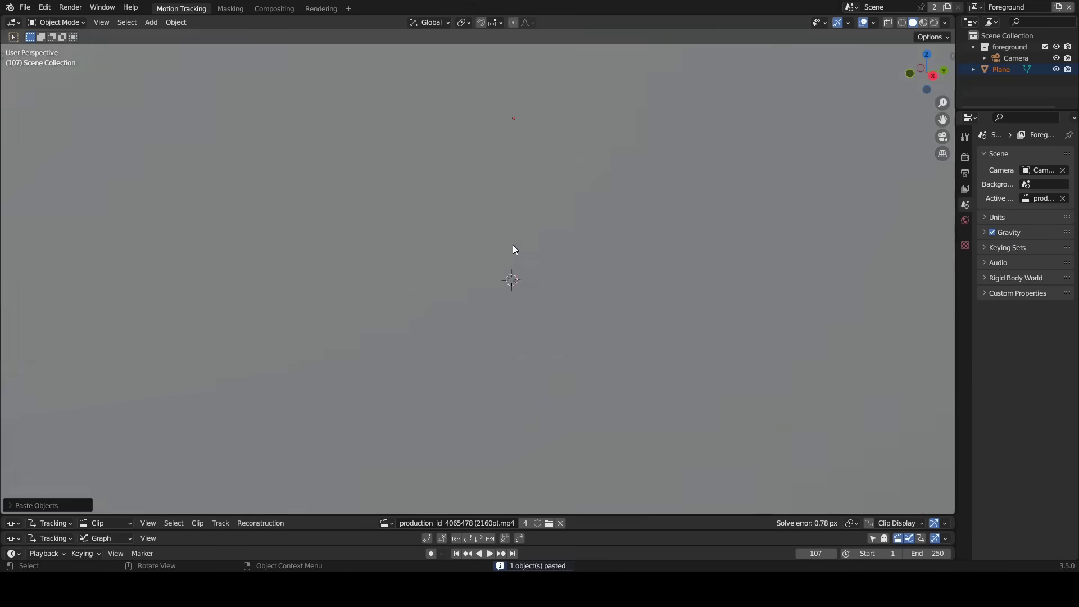
pyautogui.moveTo(513, 244)
pyautogui.mouseDown(button='middle')
pyautogui.moveTo(501, 272)
pyautogui.moveTo(508, 253)
pyautogui.mouseUp(button='middle')
pyautogui.press('KP_1')
pyautogui.click(602, 299)
pyautogui.moveTo(601, 298); pyautogui.dragTo(941, 126, button='middle')
pyautogui.scroll(-3, 942, 125)
# Split the 3D viewport and make the new area a Shader Editor showing the corridor's material nodes.
pyautogui.moveTo(951, 20); pyautogui.dragTo(643, 24)
pyautogui.click(656, 23)
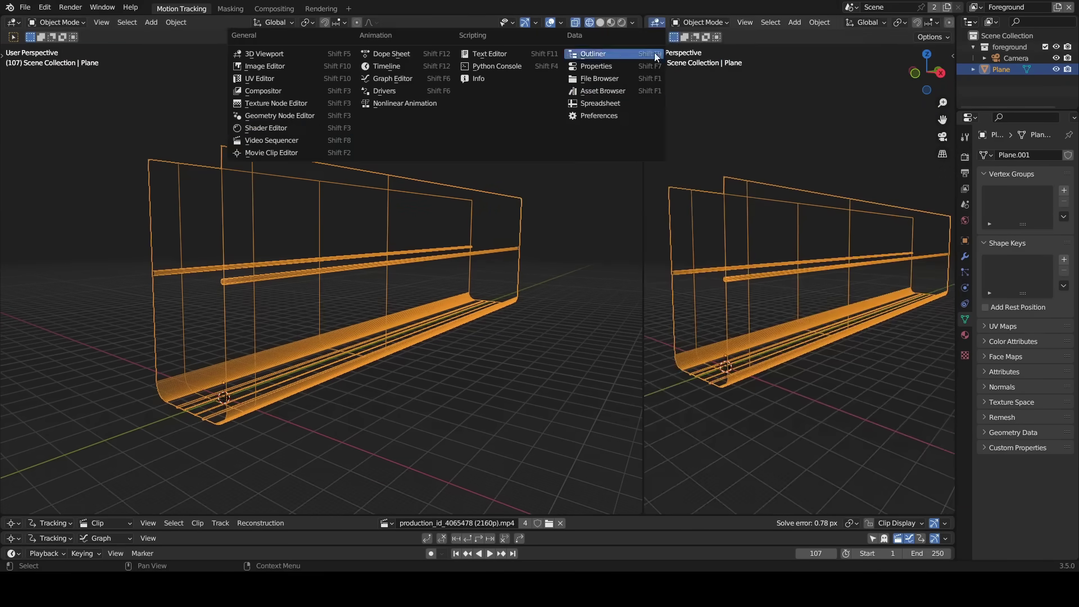
pyautogui.click(273, 130)
pyautogui.moveTo(827, 294); pyautogui.dragTo(952, 295)
pyautogui.moveTo(643, 332); pyautogui.dragTo(414, 332)
pyautogui.moveTo(500, 337); pyautogui.dragTo(704, 286, button='middle')
pyautogui.scroll(-4, 724, 274)
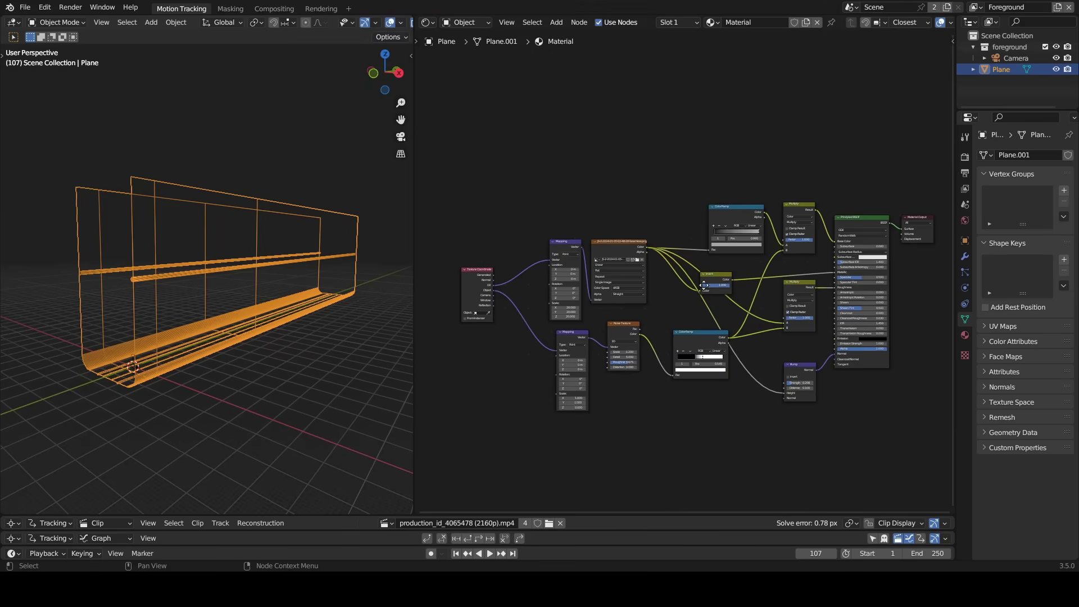
pyautogui.scroll(-3, 380, 26)
# Preview the corridor with its material in an enlarged viewport and examine the textured walls and floor panels.
pyautogui.click(377, 22)
pyautogui.moveTo(321, 205); pyautogui.dragTo(397, 216, button='middle')
pyautogui.keyDown('shift'); pyautogui.moveTo(236, 278); pyautogui.dragTo(324, 248, button='middle'); pyautogui.keyUp('shift')
pyautogui.scroll(4, 304, 270)
pyautogui.moveTo(275, 315); pyautogui.dragTo(293, 461, button='middle')
pyautogui.moveTo(414, 393); pyautogui.dragTo(937, 394)
pyautogui.scroll(-5, 567, 299)
pyautogui.moveTo(566, 300); pyautogui.dragTo(339, 294, button='middle')
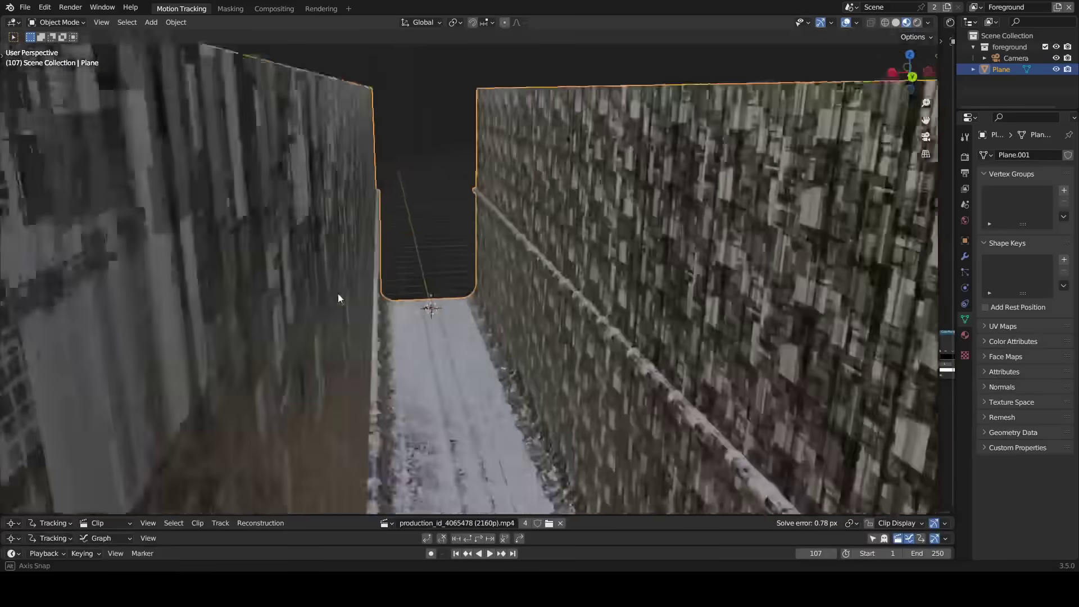
pyautogui.scroll(7, 336, 314)
pyautogui.keyDown('shift'); pyautogui.moveTo(331, 369); pyautogui.dragTo(393, 216, button='middle'); pyautogui.keyUp('shift')
pyautogui.scroll(2, 393, 204)
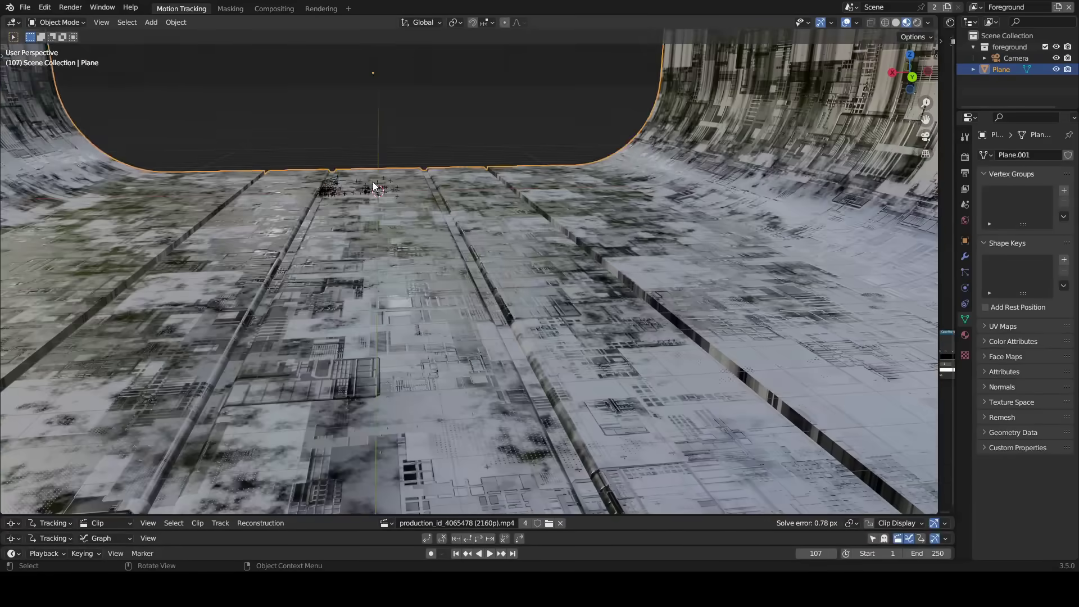
# Move the corridor model along the Z axis so its floor lines up with the tracking points.
pyautogui.click(350, 184)
pyautogui.press('KP_Decimal')
pyautogui.moveTo(351, 184); pyautogui.dragTo(719, 216, button='middle')
pyautogui.click(614, 372)
pyautogui.press('g')
pyautogui.press('z')
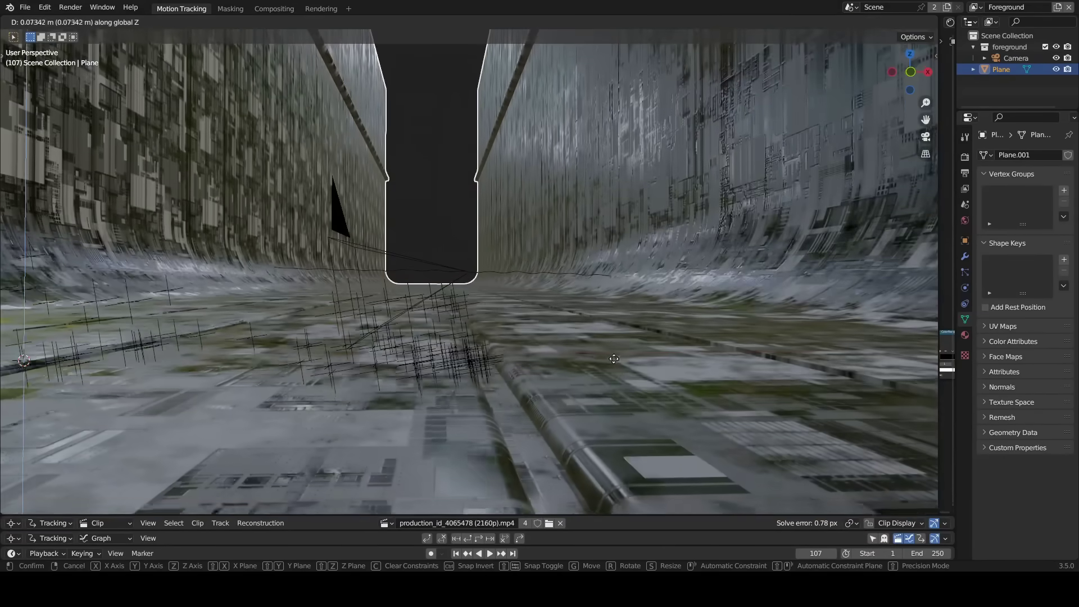
pyautogui.click(565, 304)
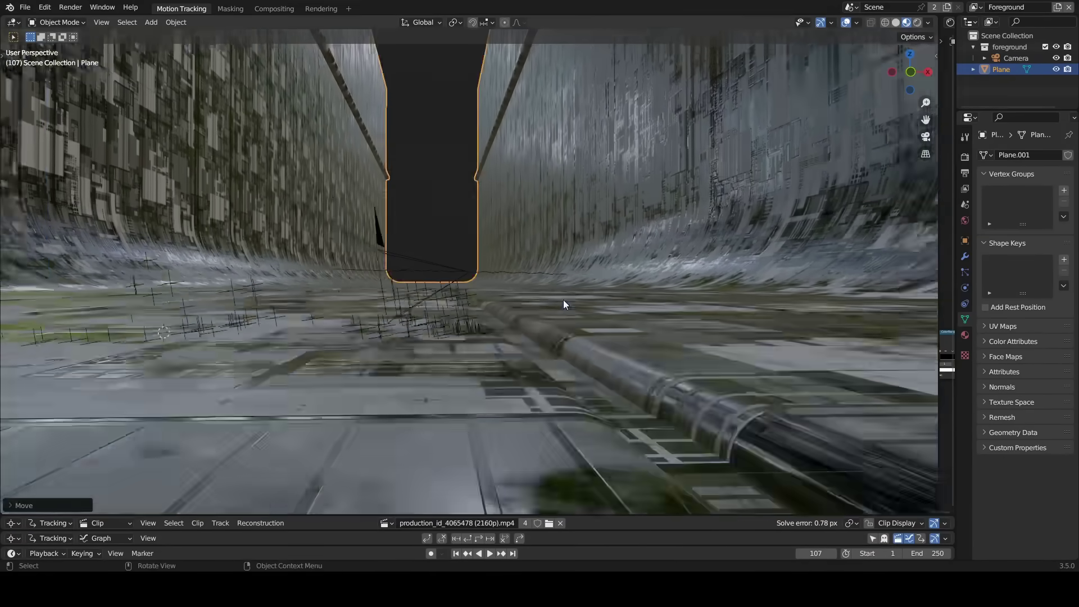
# Rotate the corridor 90° around the Z axis and play the animation through the camera.
pyautogui.moveTo(563, 298); pyautogui.dragTo(400, 291, button='middle')
pyautogui.write('rz90')
pyautogui.press('Return')
pyautogui.press('KP_0')
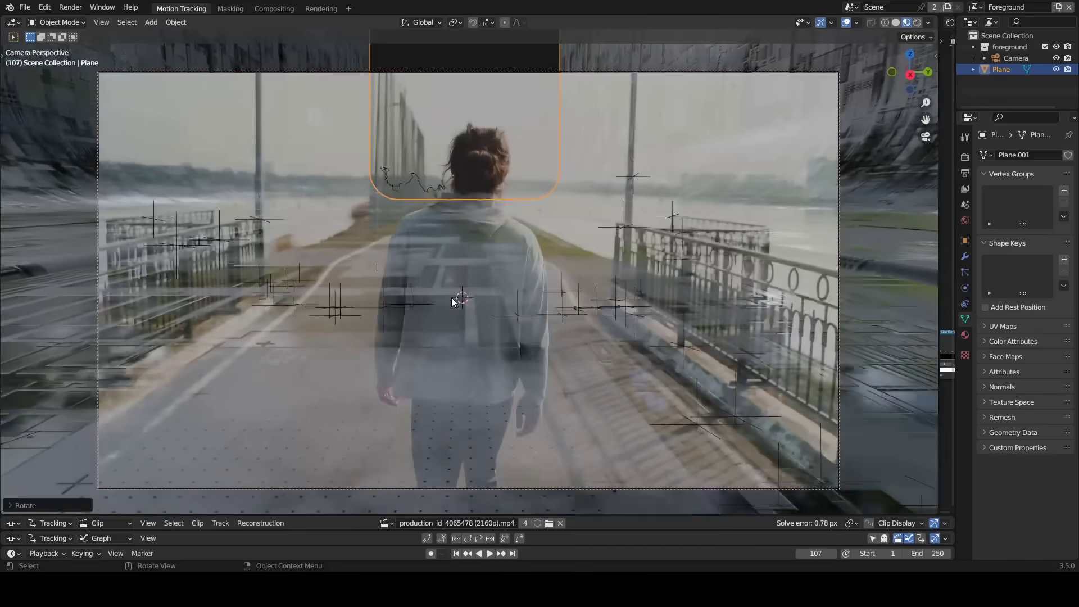
pyautogui.press('space')
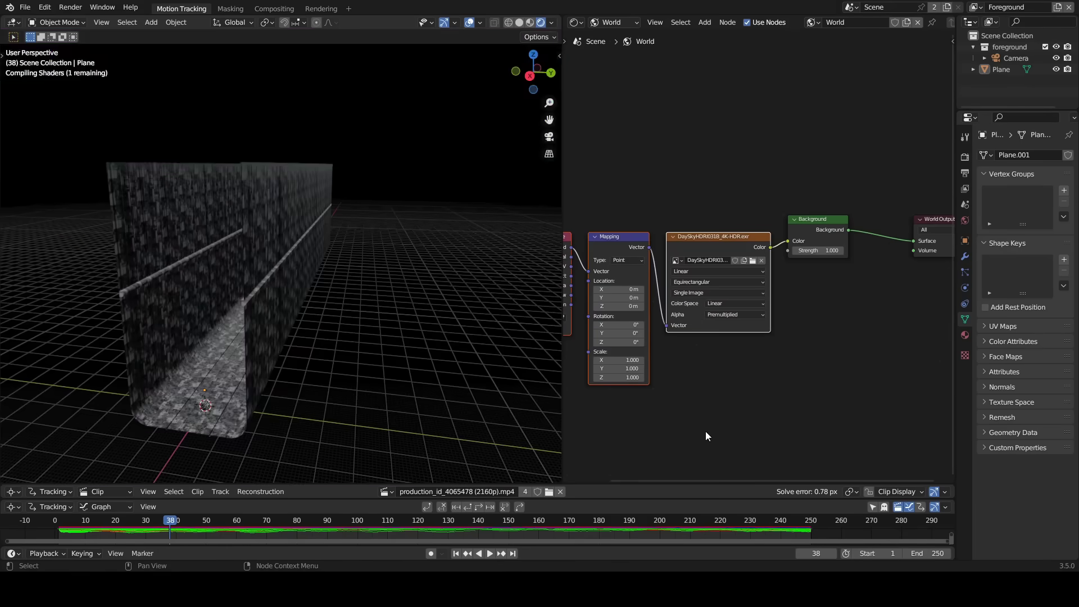
# Hide the overlays in camera view, set the sky texture's mapping location Z to 0.1 m and play the animation.
pyautogui.press('KP_0')
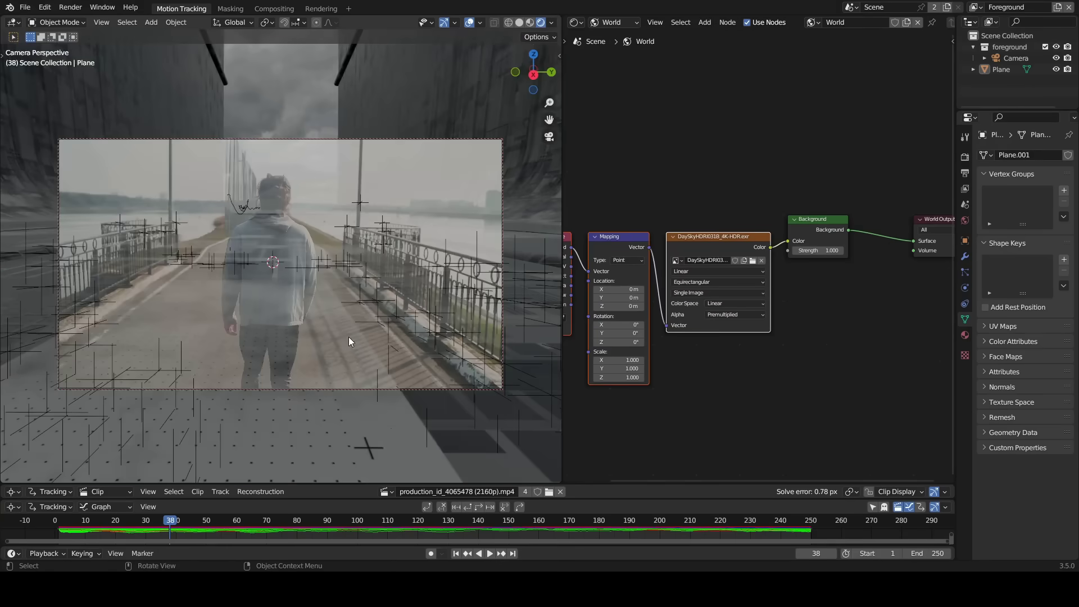
pyautogui.click(469, 22)
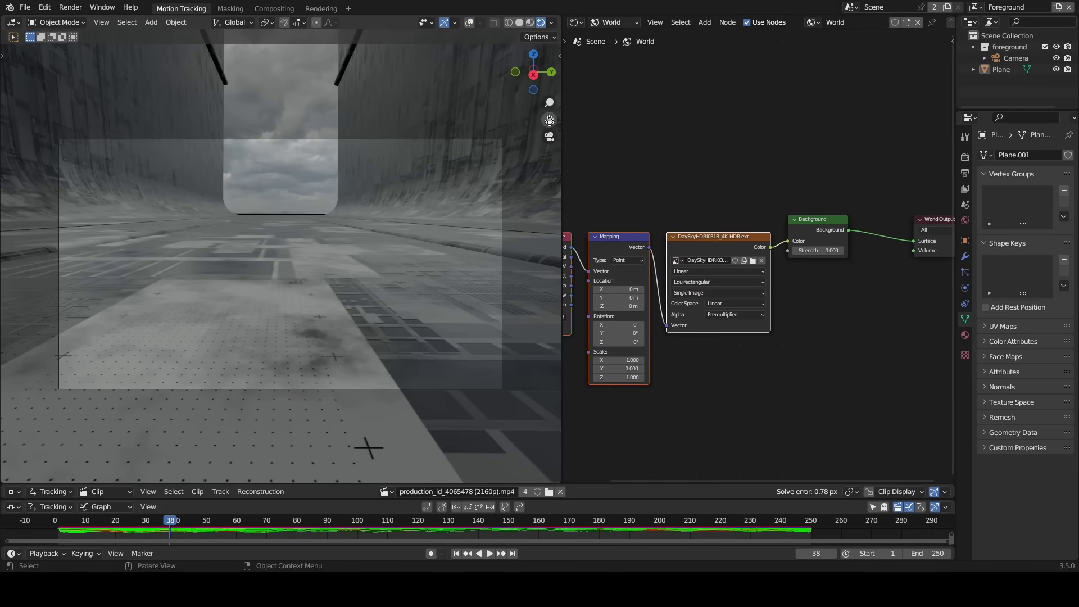
pyautogui.scroll(-1, 760, 325)
pyautogui.moveTo(760, 325); pyautogui.dragTo(665, 404, button='middle')
pyautogui.click(668, 368)
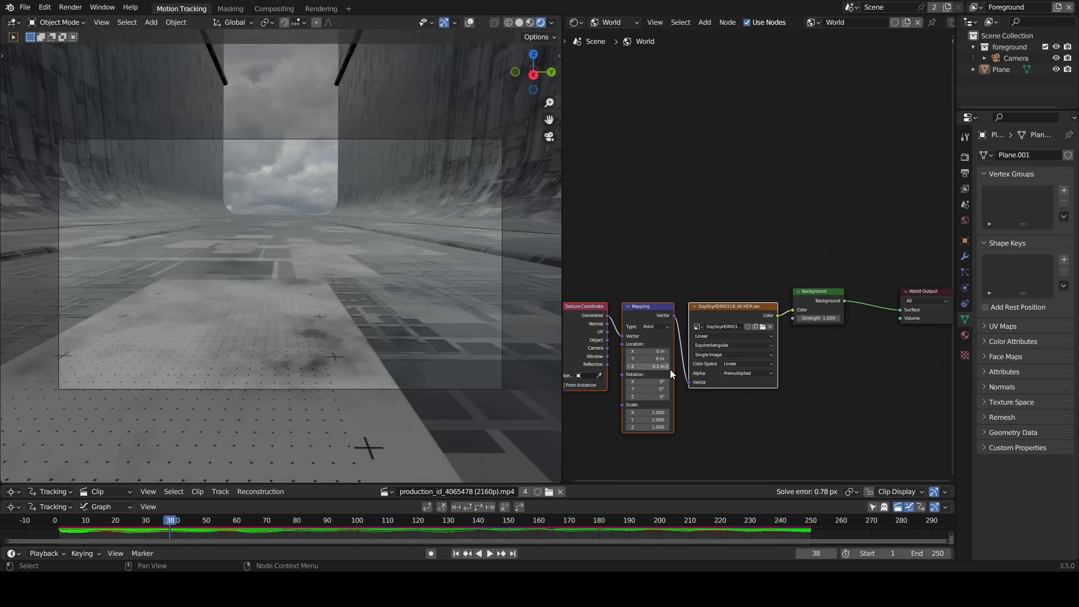
pyautogui.press('space')
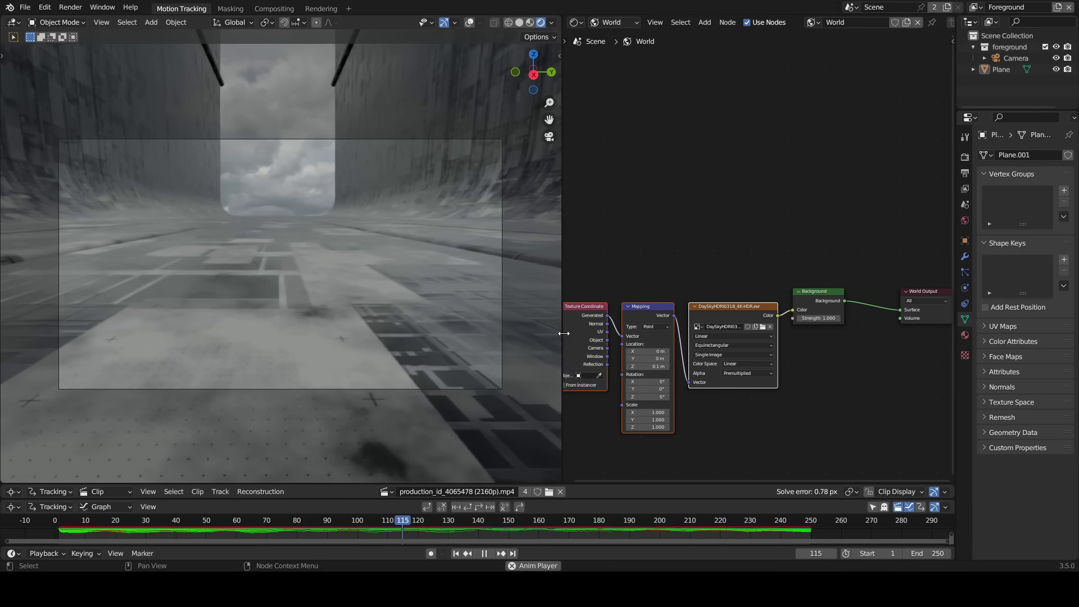
# Enlarge the rendered 3D viewport and add a Sun light to the scene.
pyautogui.moveTo(561, 336); pyautogui.dragTo(897, 337)
pyautogui.hotkey('shift', 'a')
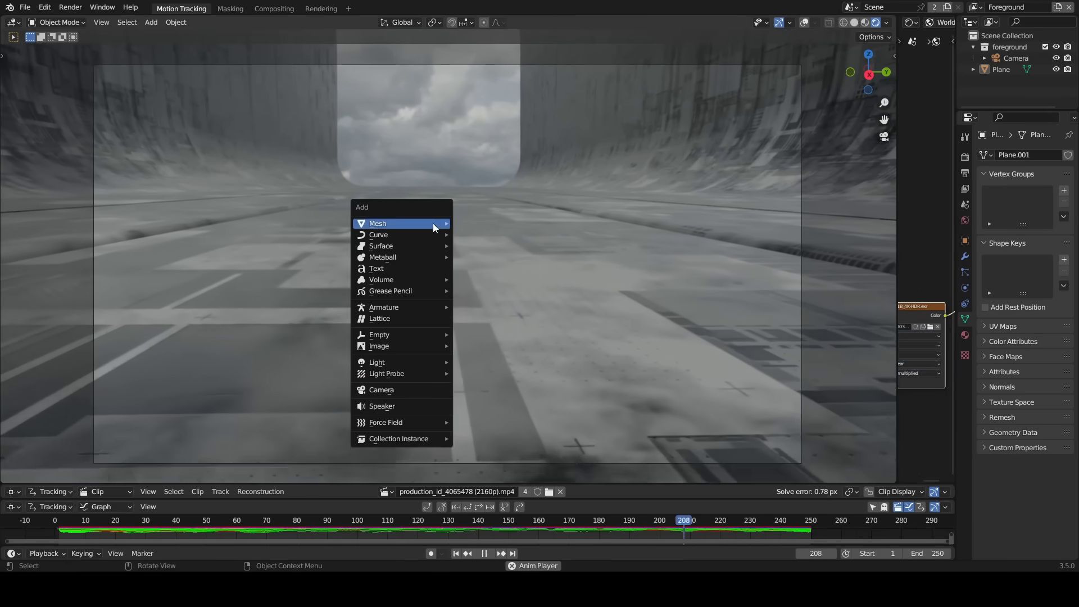
pyautogui.moveTo(387, 362)
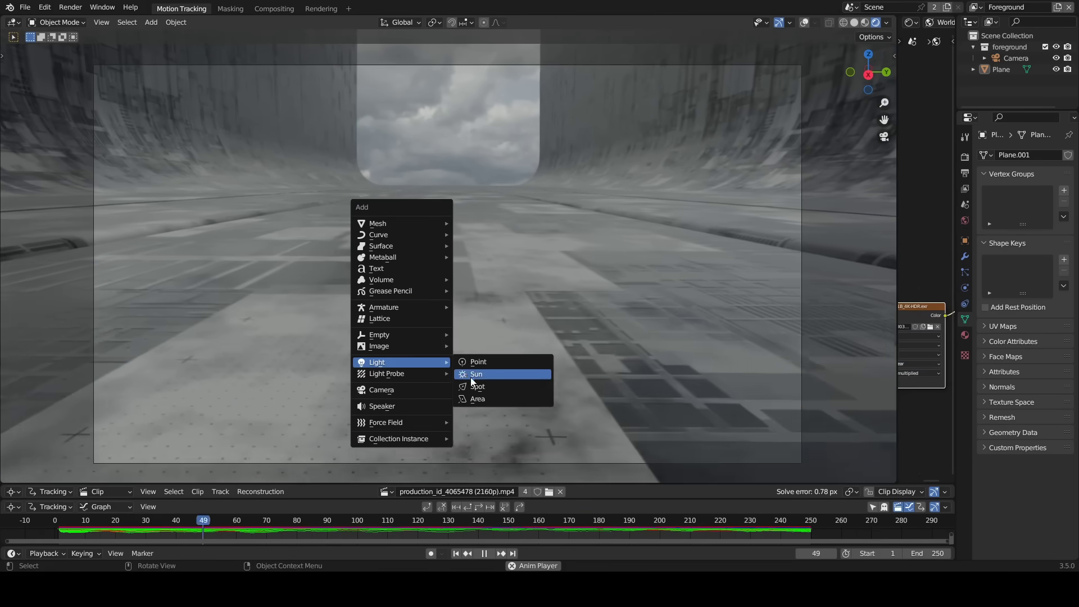
pyautogui.click(487, 375)
pyautogui.moveTo(956, 339); pyautogui.dragTo(952, 341)
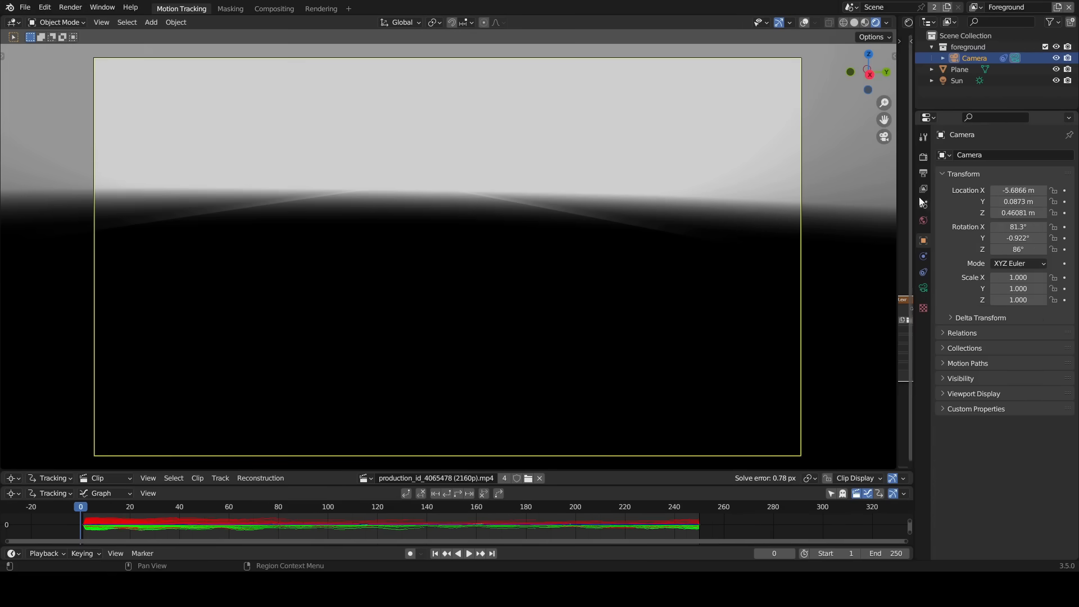
# Check the Mist pass setting of the view layer and the mist and limits options in the camera's viewport display.
pyautogui.click(922, 189)
pyautogui.click(921, 175)
pyautogui.click(922, 188)
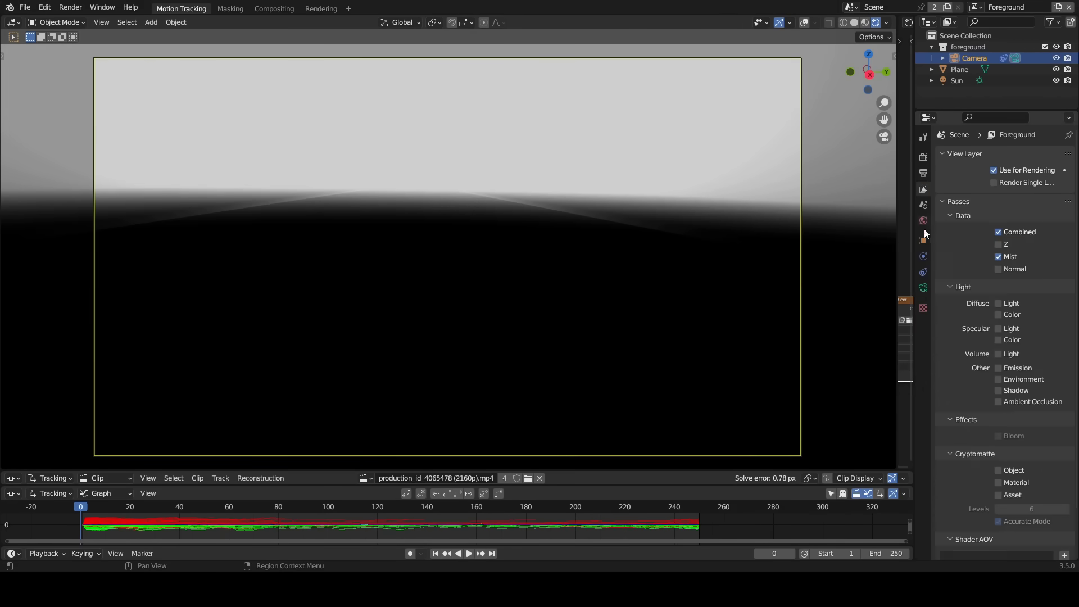
pyautogui.click(922, 287)
pyautogui.scroll(-1, 942, 312)
pyautogui.click(940, 320)
pyautogui.click(966, 358)
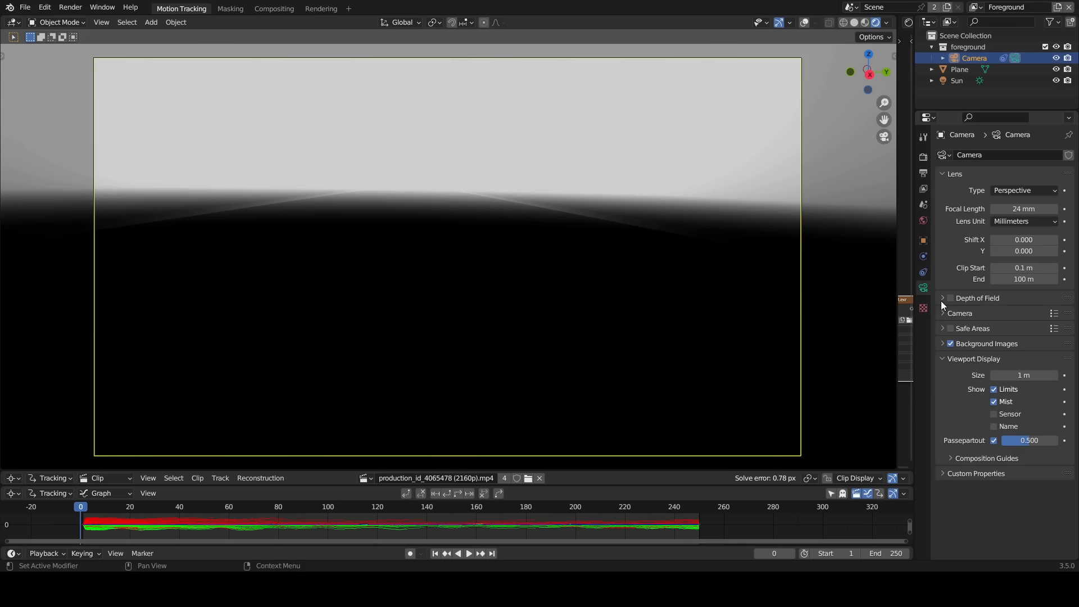
# Adjust the distance of the mist pass in the world settings.
pyautogui.click(923, 220)
pyautogui.click(943, 281)
pyautogui.moveTo(1023, 295)
pyautogui.mouseDown()
pyautogui.moveTo(975, 296)
pyautogui.moveTo(1078, 306)
pyautogui.moveTo(1037, 296)
pyautogui.mouseUp()
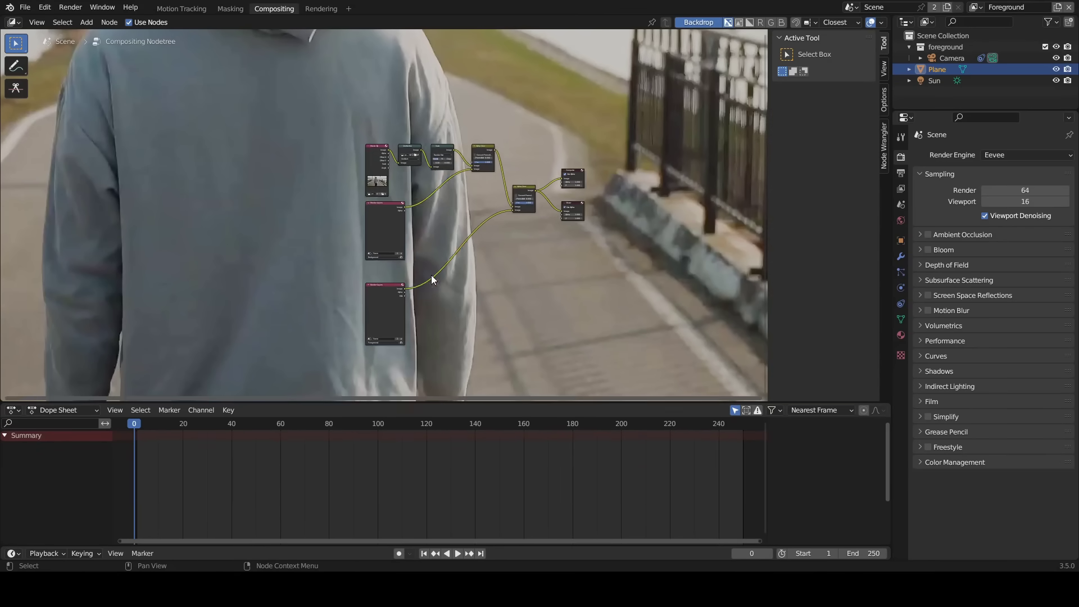
# Replace the old compositing nodes with a Render Layers node, link its image to Composite and Viewer, and render the frame.
pyautogui.moveTo(335, 370); pyautogui.dragTo(498, 69)
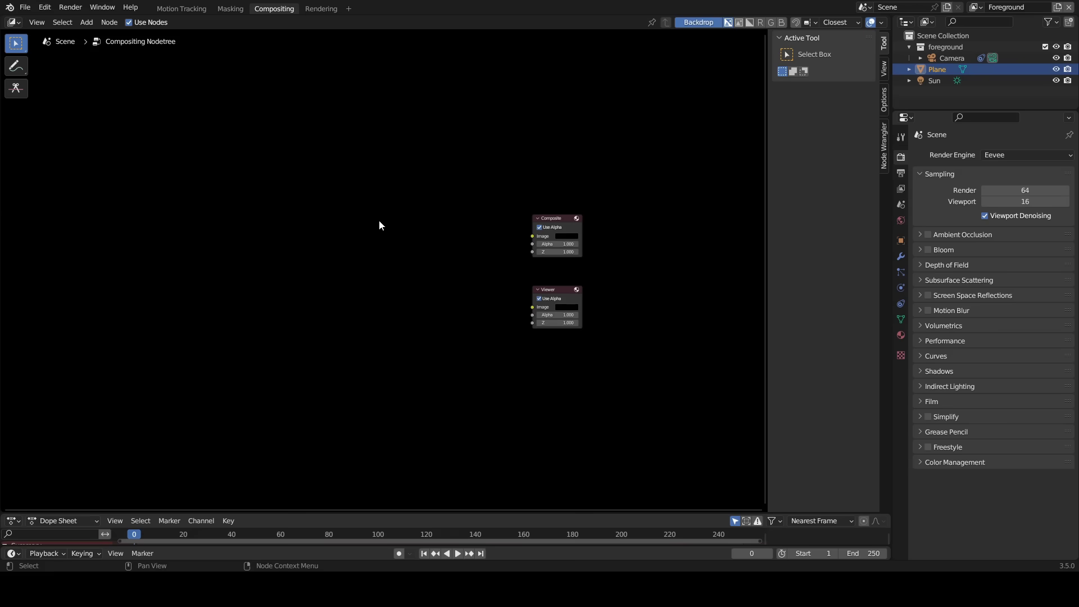
pyautogui.hotkey('shift', 'a')
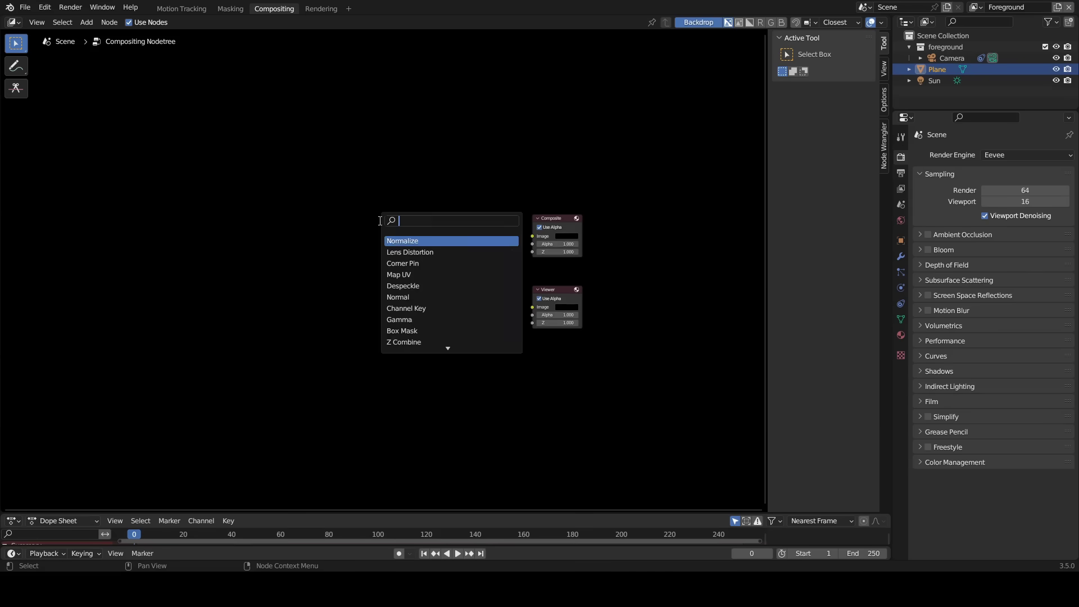
pyautogui.click(264, 234)
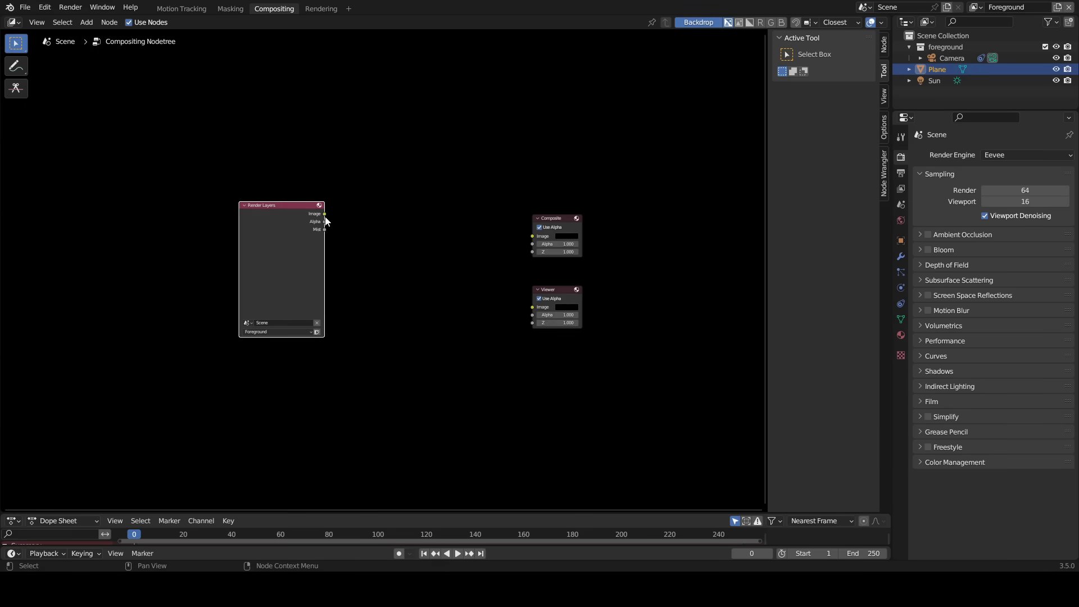
pyautogui.moveTo(325, 214); pyautogui.dragTo(533, 236)
pyautogui.keyDown('shift'); pyautogui.moveTo(501, 200); pyautogui.dragTo(502, 250, button='right'); pyautogui.keyUp('shift')
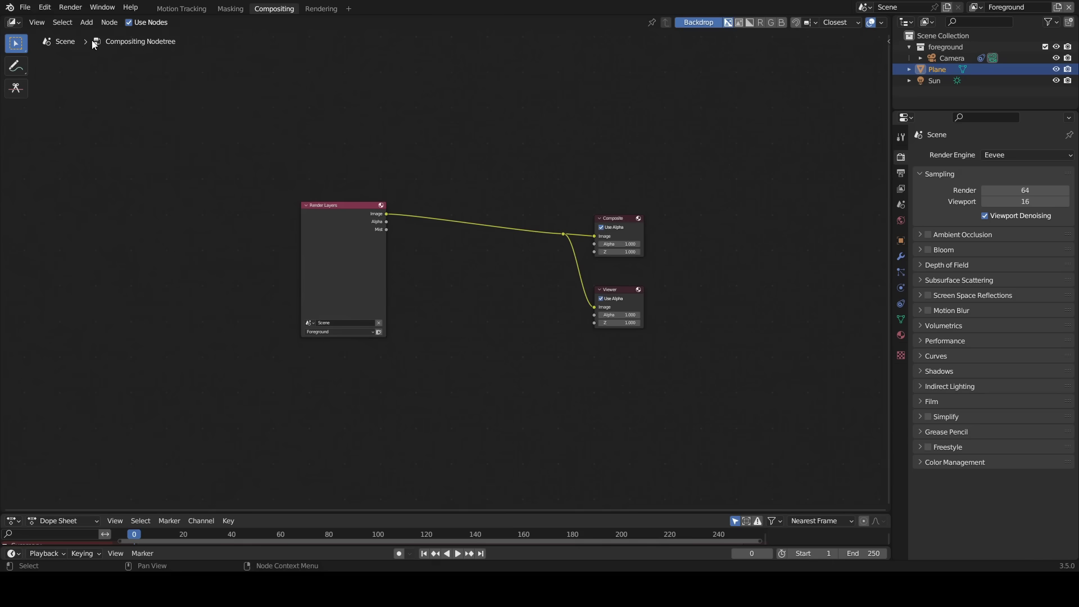
pyautogui.click(73, 8)
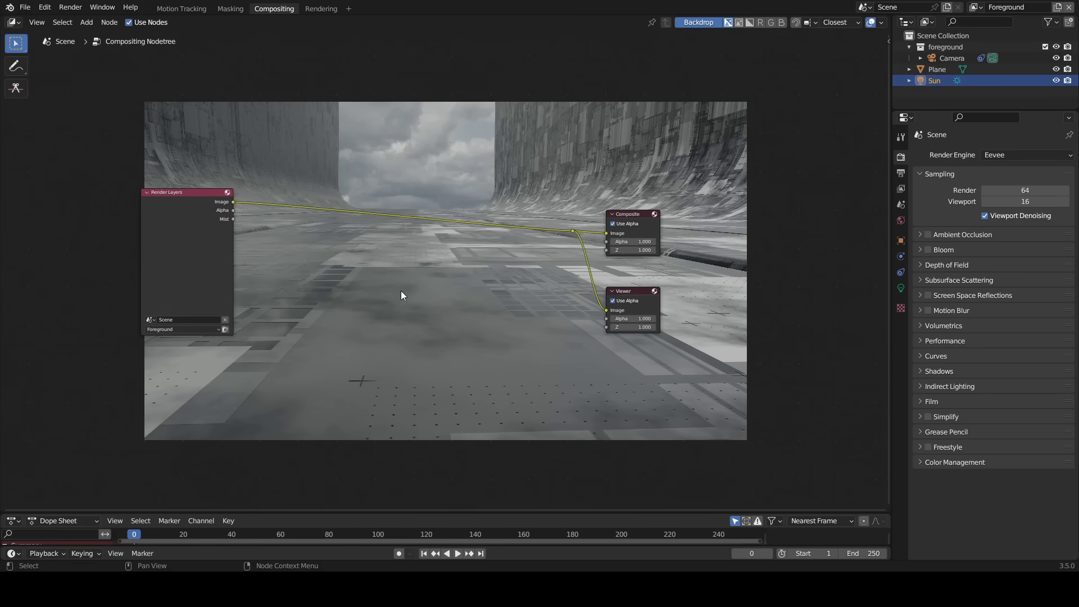
# Add a Mix node on the image link between Render Layers and the output nodes.
pyautogui.hotkey('shift', 'a')
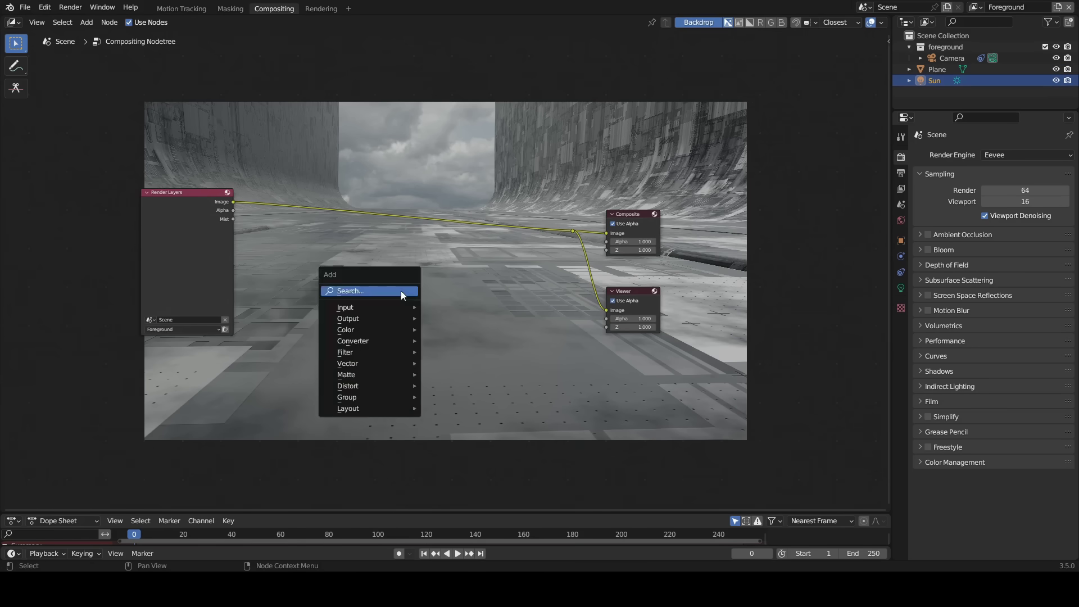
pyautogui.write('mix')
pyautogui.press('Return')
pyautogui.click(455, 221)
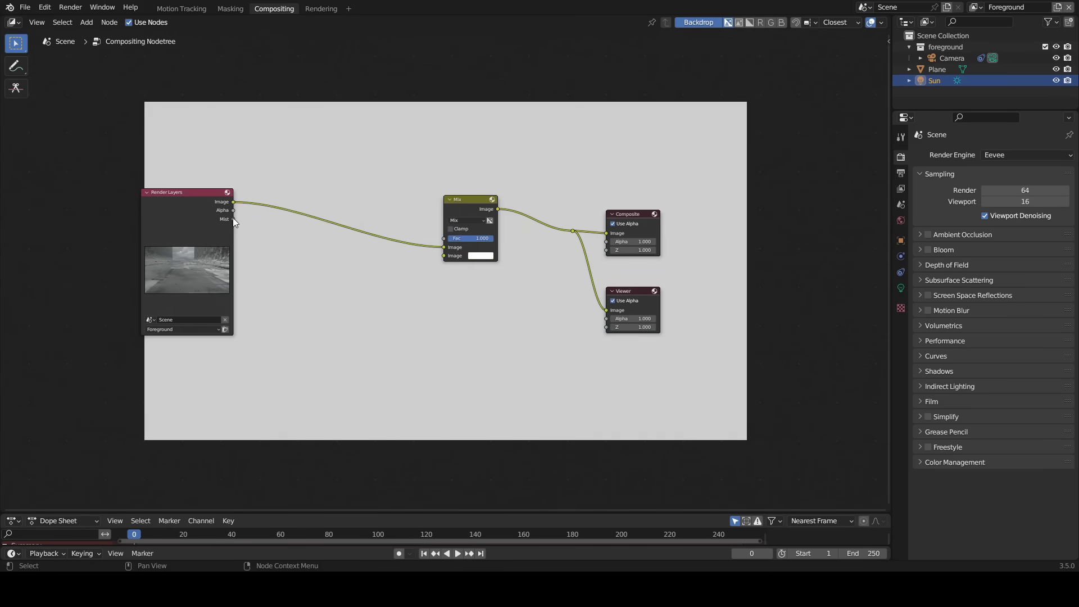
# Link the Mist output to the Mix node's factor and add a Movie Clip node for the original footage.
pyautogui.moveTo(233, 219); pyautogui.dragTo(444, 238)
pyautogui.hotkey('shift', 'a')
pyautogui.write('MO')
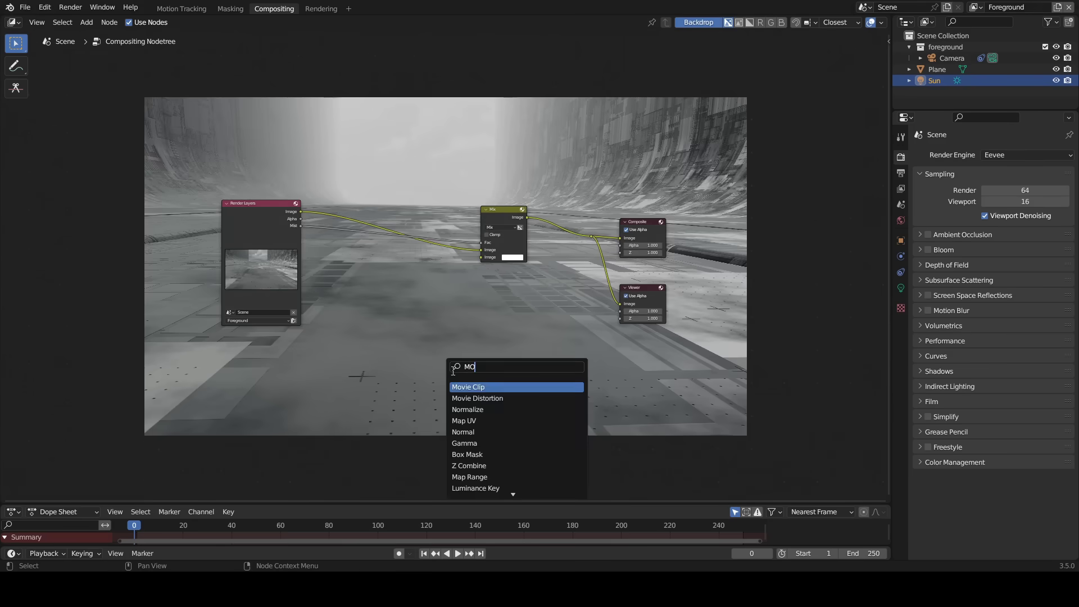
pyautogui.press('Return')
pyautogui.click(453, 447)
pyautogui.scroll(3, 454, 447)
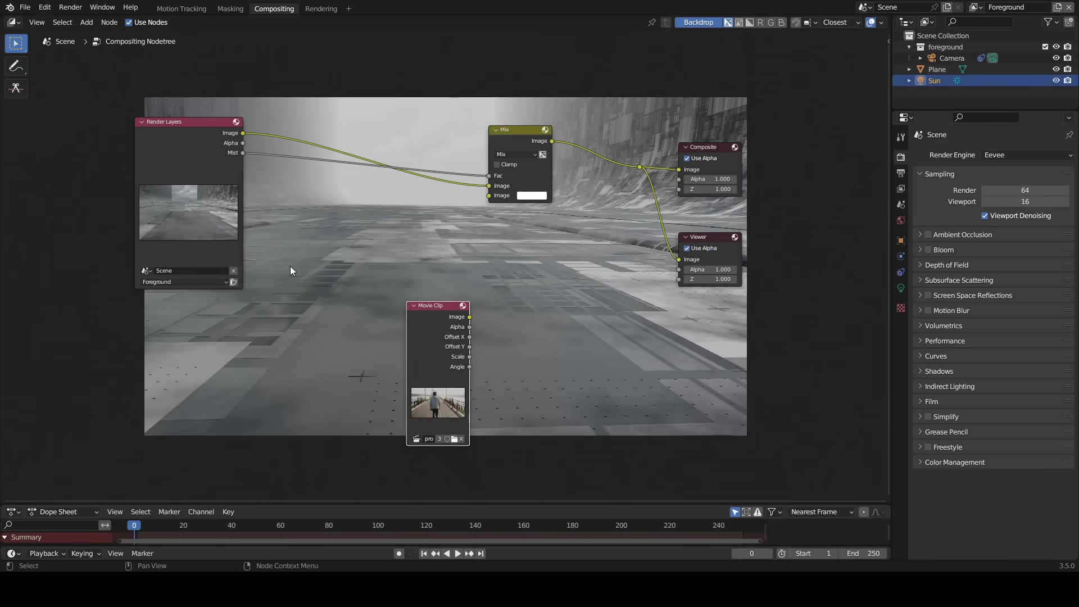
pyautogui.press('Home')
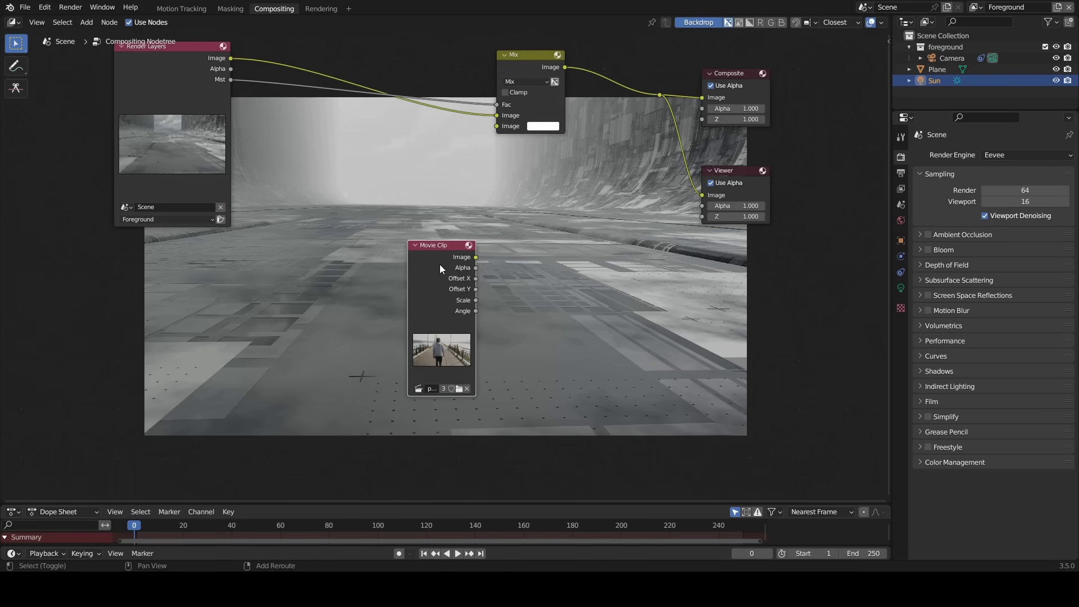
# Duplicate the Movie Clip node for the green-screen footage and link its image to a new Keying node.
pyautogui.hotkey('shift', 'd')
pyautogui.click(441, 436)
pyautogui.moveTo(464, 376); pyautogui.dragTo(466, 248, button='middle')
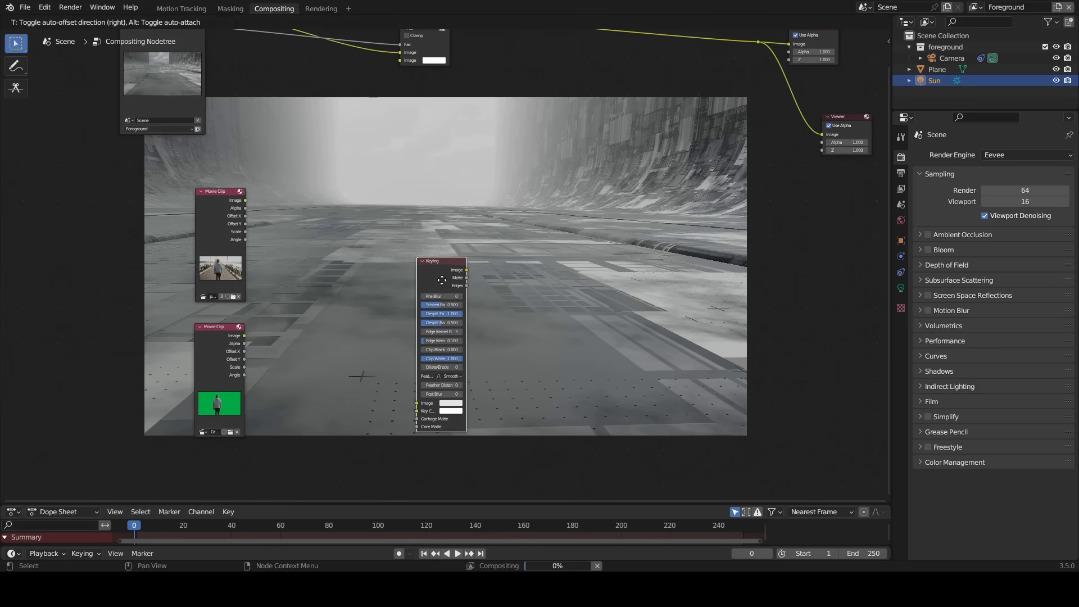
pyautogui.click(335, 375)
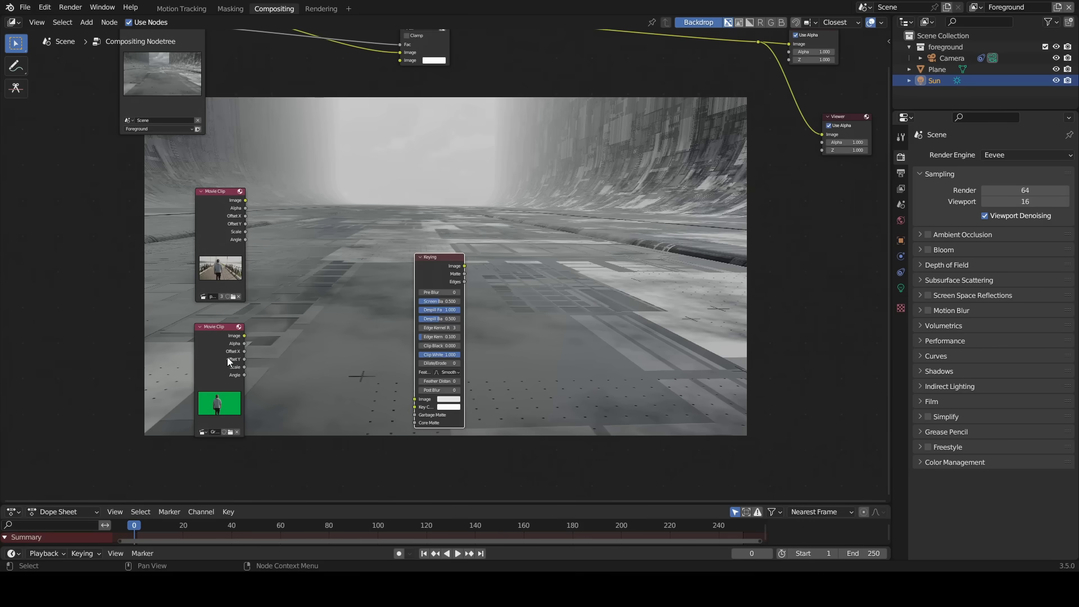
pyautogui.moveTo(244, 336); pyautogui.dragTo(415, 399)
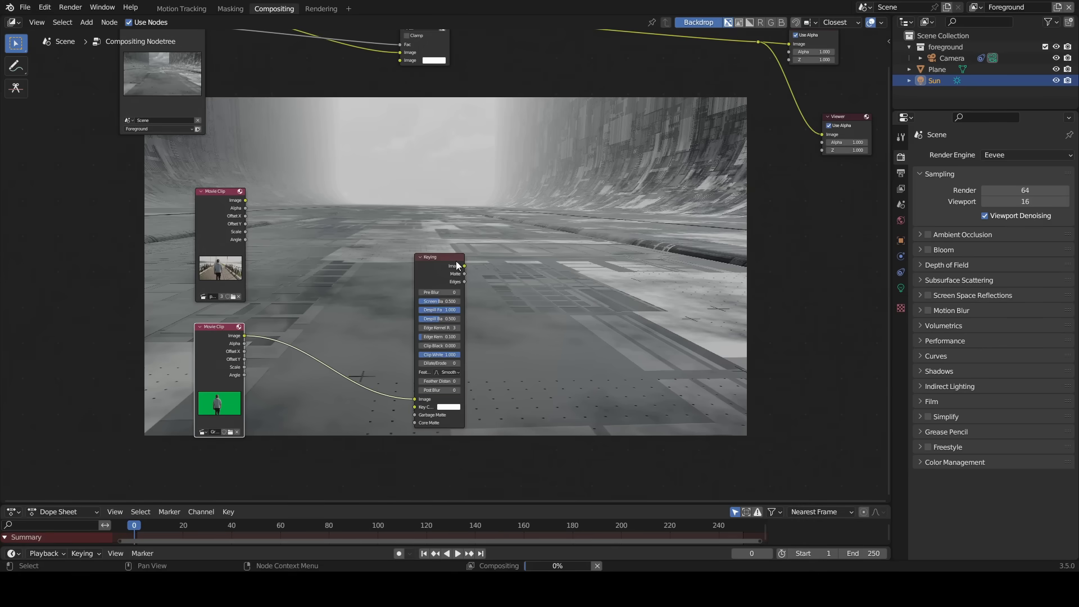
# Preview the Keying node's matte in the Viewer and set its key color to bright green.
pyautogui.keyDown('ctrl'); pyautogui.keyDown('shift'); pyautogui.click(430, 268); pyautogui.keyUp('shift'); pyautogui.keyUp('ctrl')
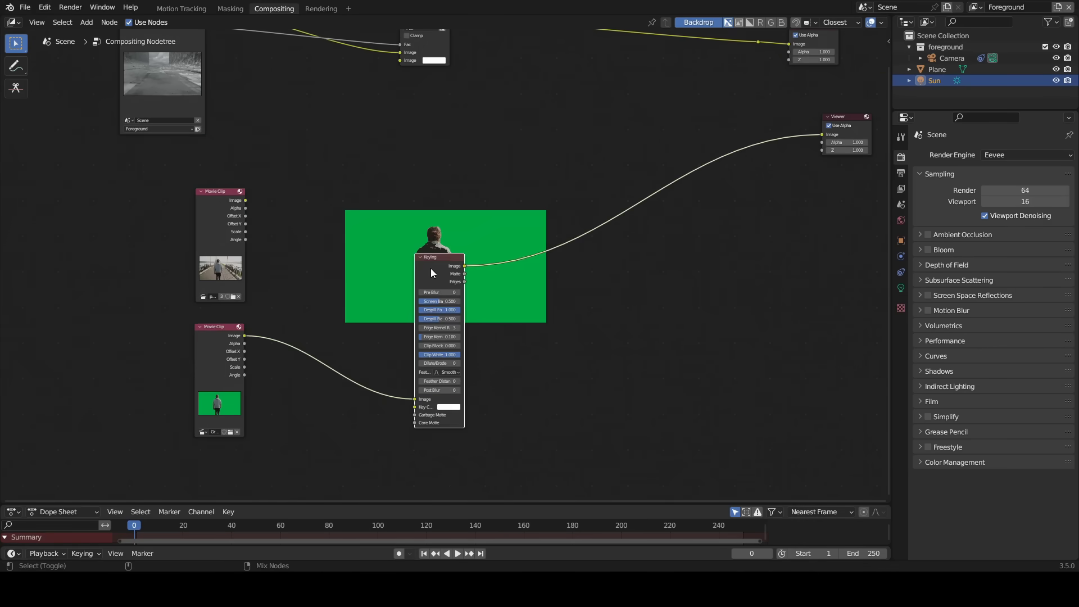
pyautogui.keyDown('ctrl'); pyautogui.keyDown('shift'); pyautogui.click(430, 268); pyautogui.keyUp('shift'); pyautogui.keyUp('ctrl')
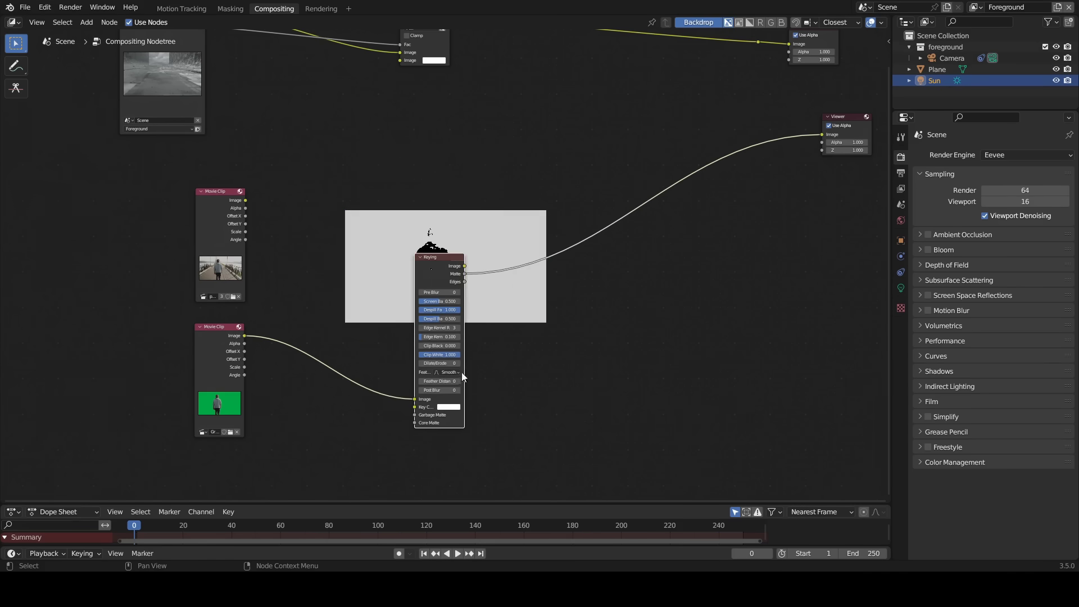
pyautogui.moveTo(464, 377); pyautogui.dragTo(435, 383, button='middle')
pyautogui.click(425, 414)
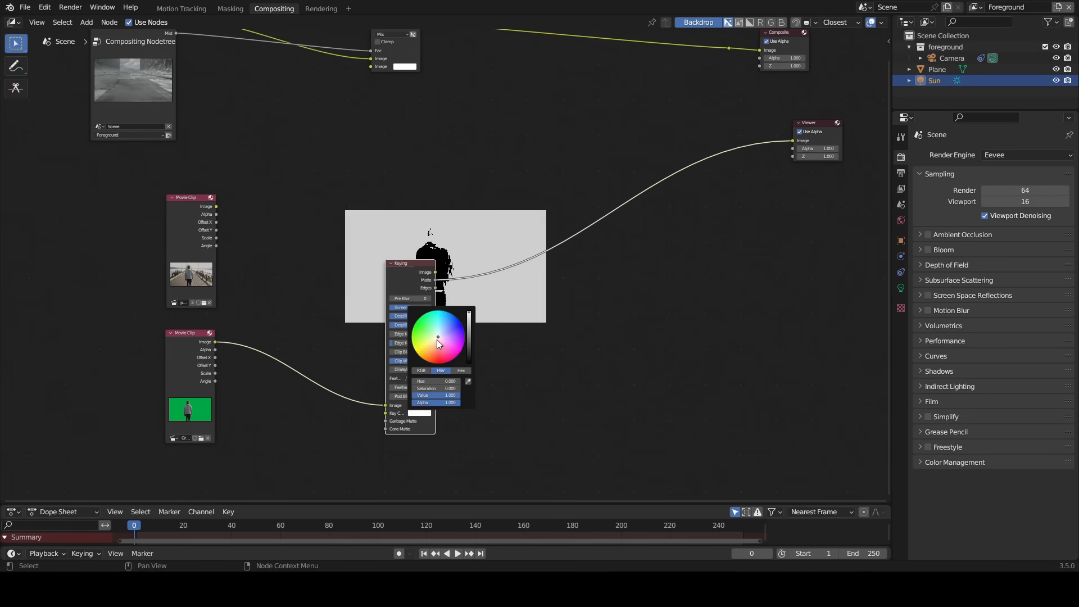
pyautogui.moveTo(436, 338); pyautogui.dragTo(415, 323)
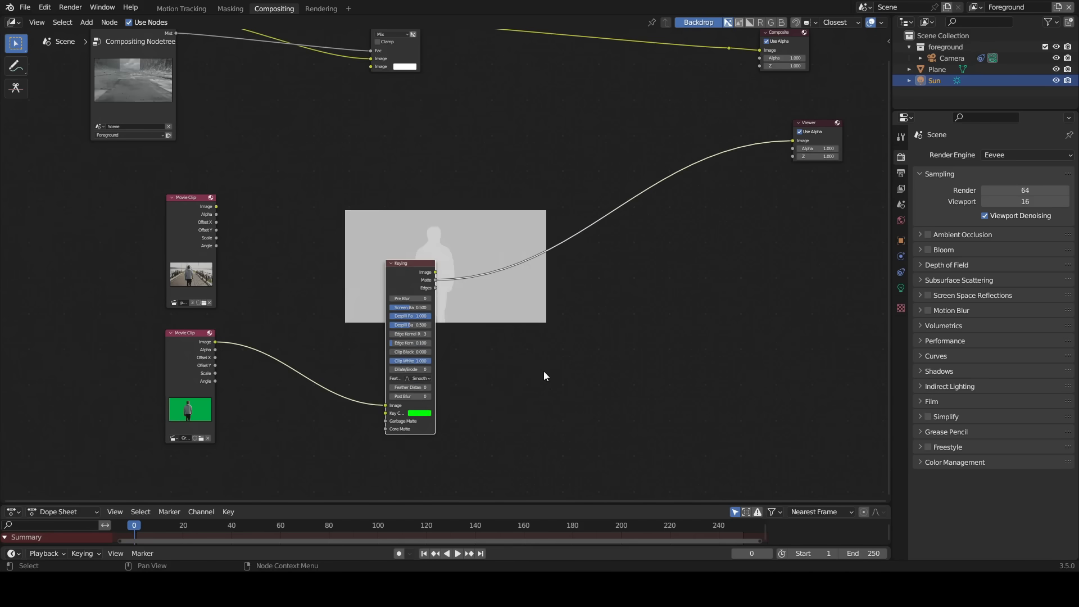
pyautogui.click(419, 414)
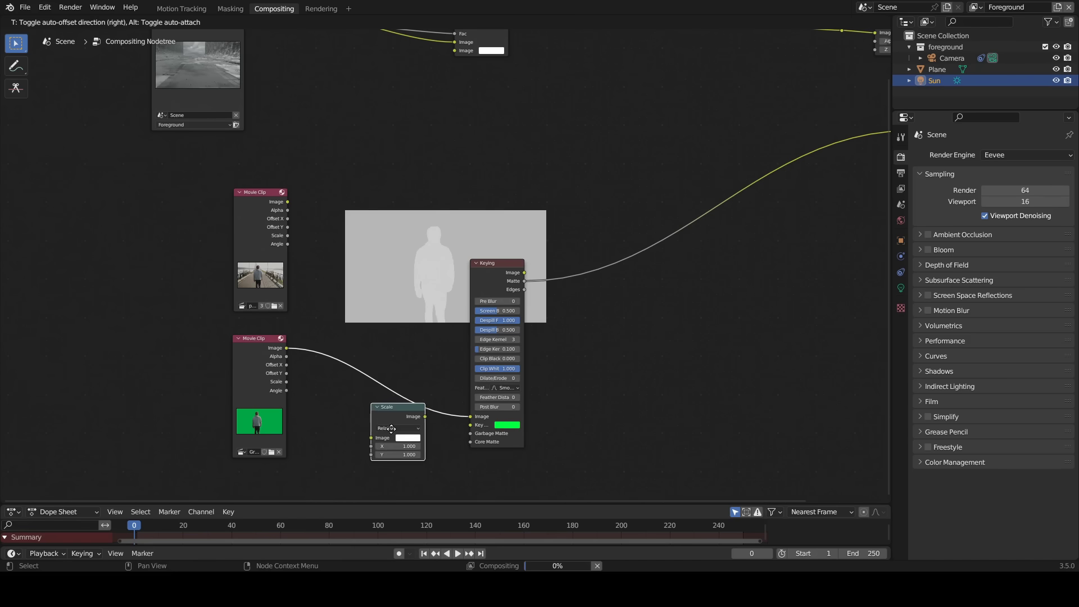
# Insert a Scale node set to Render Size between the green-screen clip and the Keying node.
pyautogui.click(387, 417)
pyautogui.scroll(1, 388, 417)
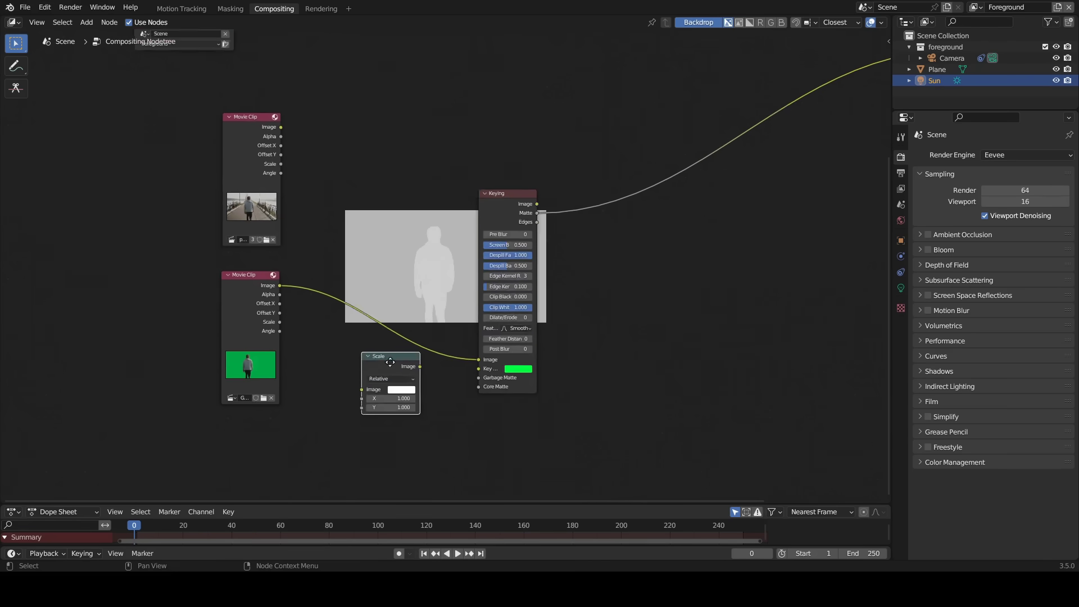
pyautogui.scroll(2, 389, 362)
pyautogui.click(365, 422)
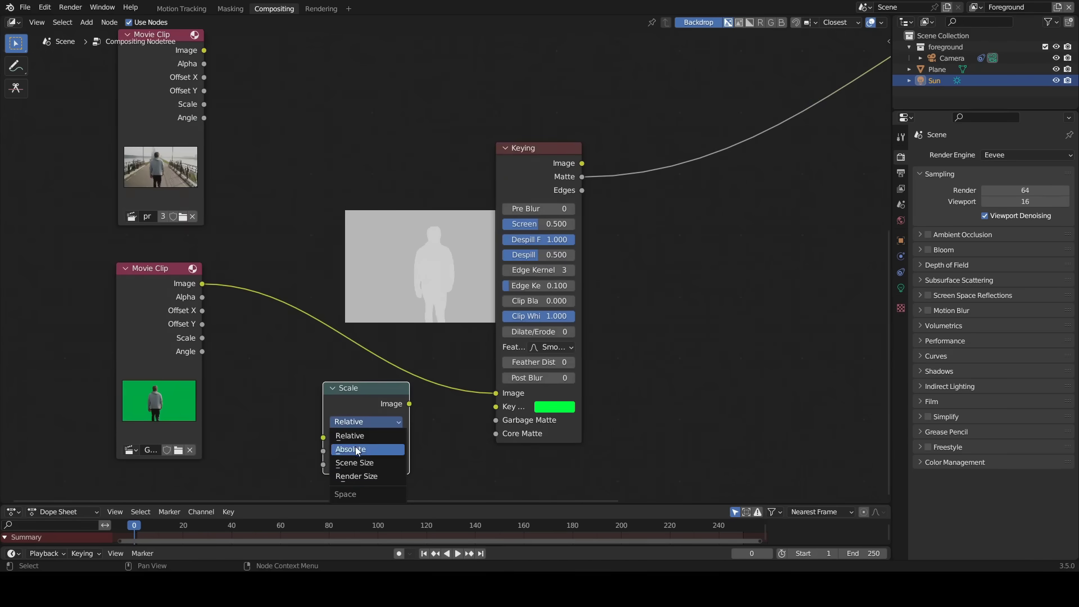
pyautogui.click(355, 477)
pyautogui.moveTo(366, 416); pyautogui.dragTo(376, 332)
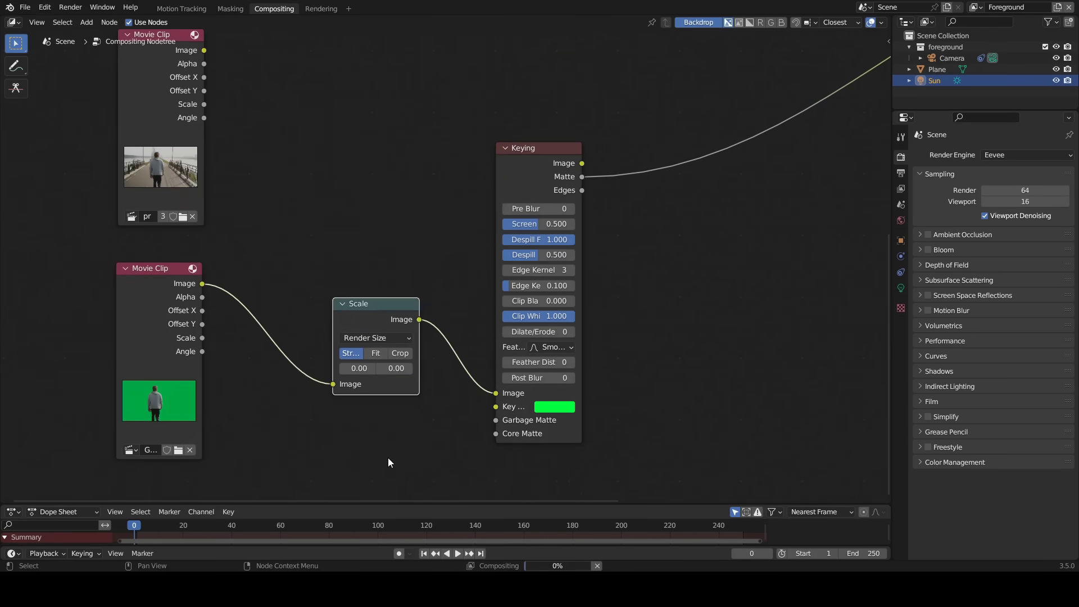
pyautogui.scroll(-3, 387, 458)
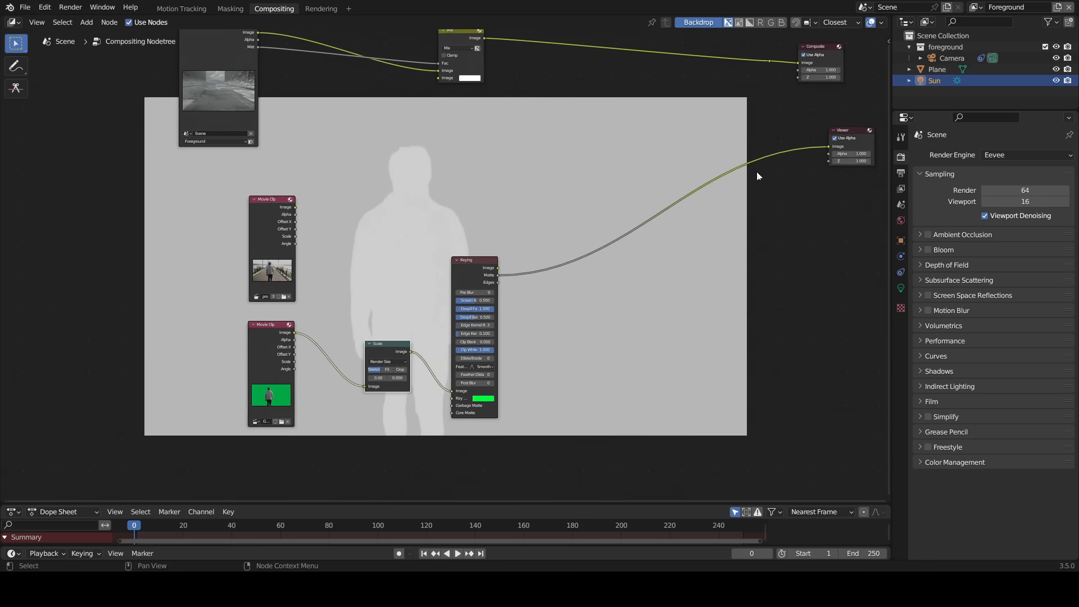
# Insert a ColorRamp node after the Keying matte and move its black stop to position 0.664.
pyautogui.hotkey('shift', 'a')
pyautogui.write('scolor')
pyautogui.click(612, 365)
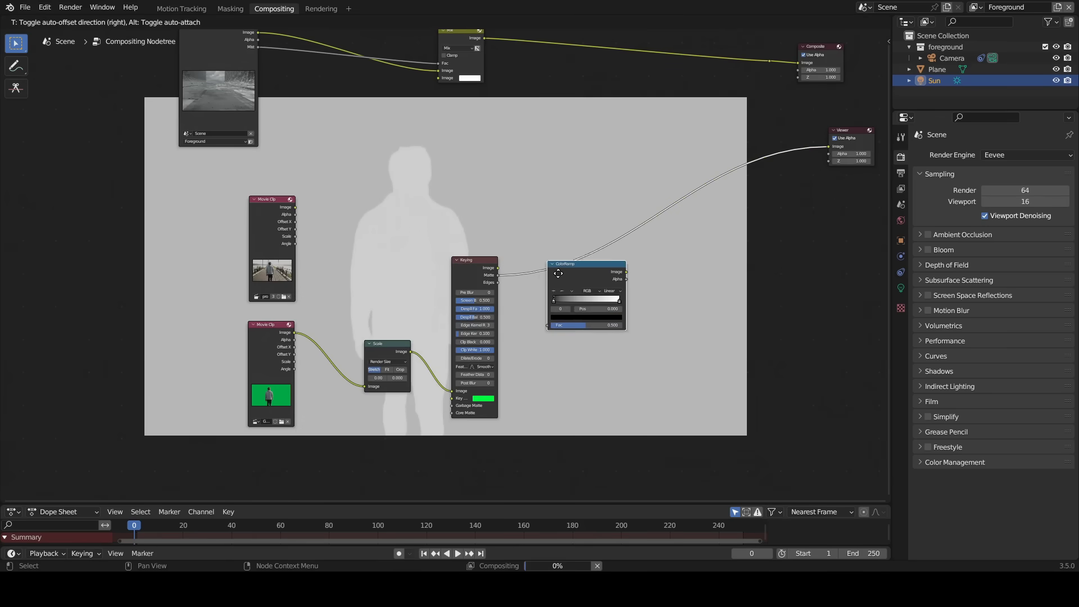
pyautogui.click(552, 272)
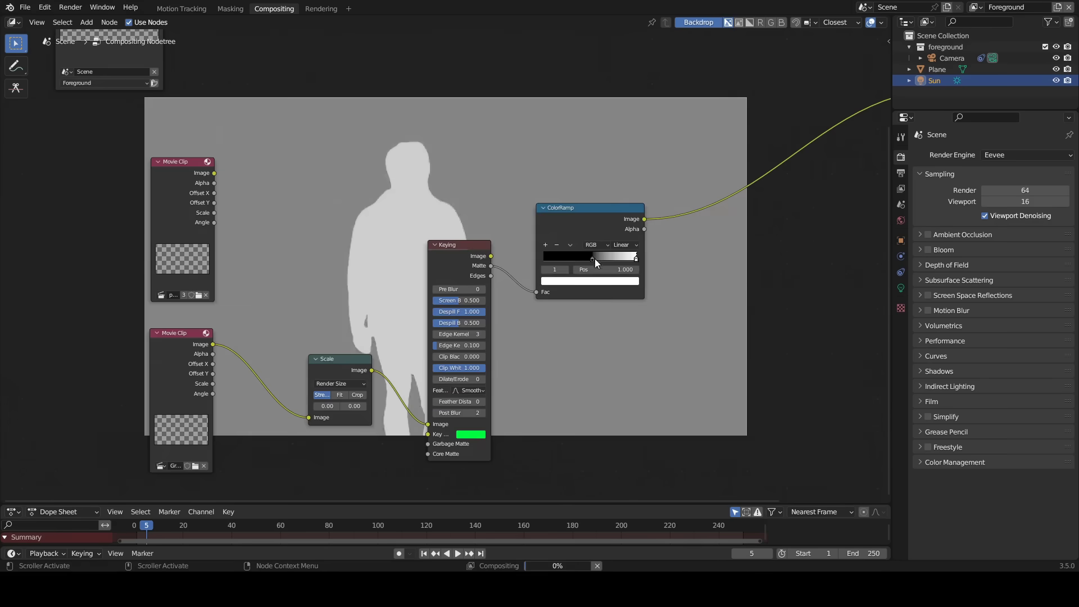
pyautogui.moveTo(592, 259); pyautogui.dragTo(605, 259)
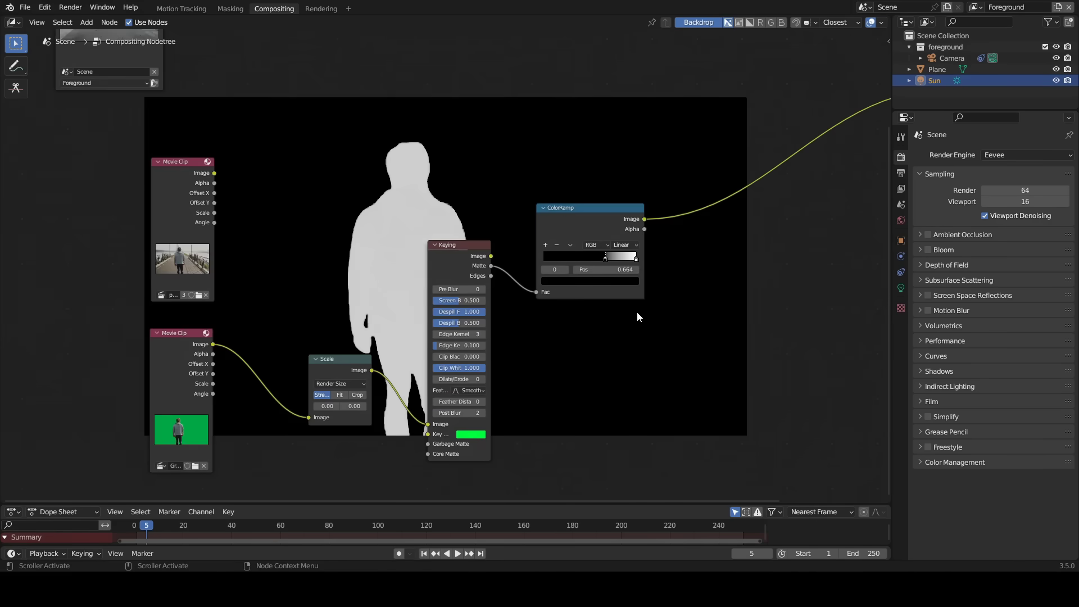
pyautogui.keyDown('ctrl'); pyautogui.moveTo(637, 318); pyautogui.dragTo(535, 387, button='middle'); pyautogui.keyUp('ctrl')
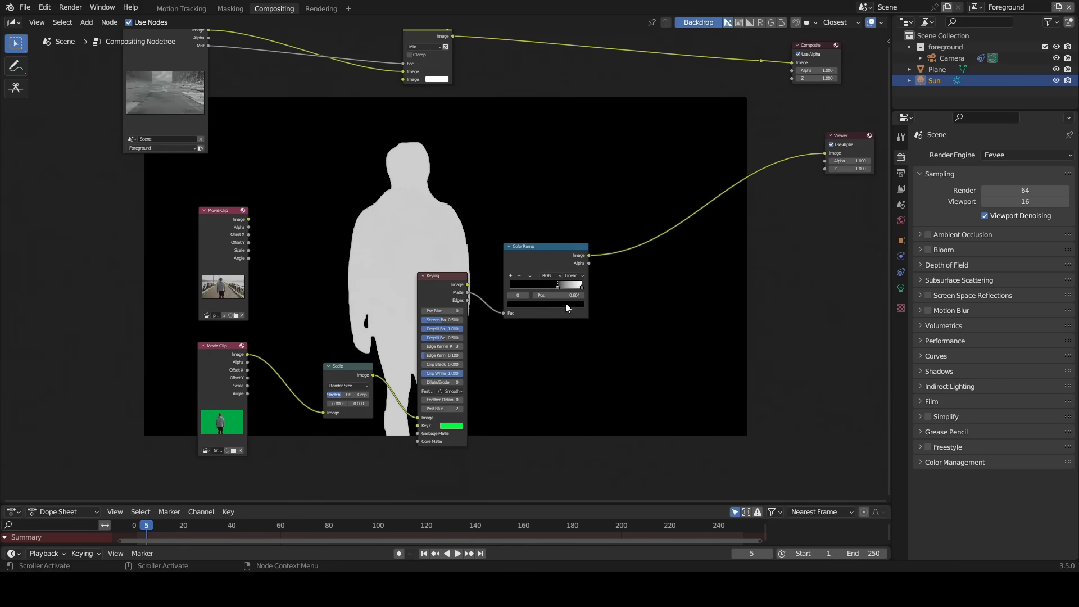
# Insert a second Mix node between the mist Mix node and the Composite node.
pyautogui.scroll(-2, 551, 373)
pyautogui.hotkey('shift', 'a')
pyautogui.write('M')
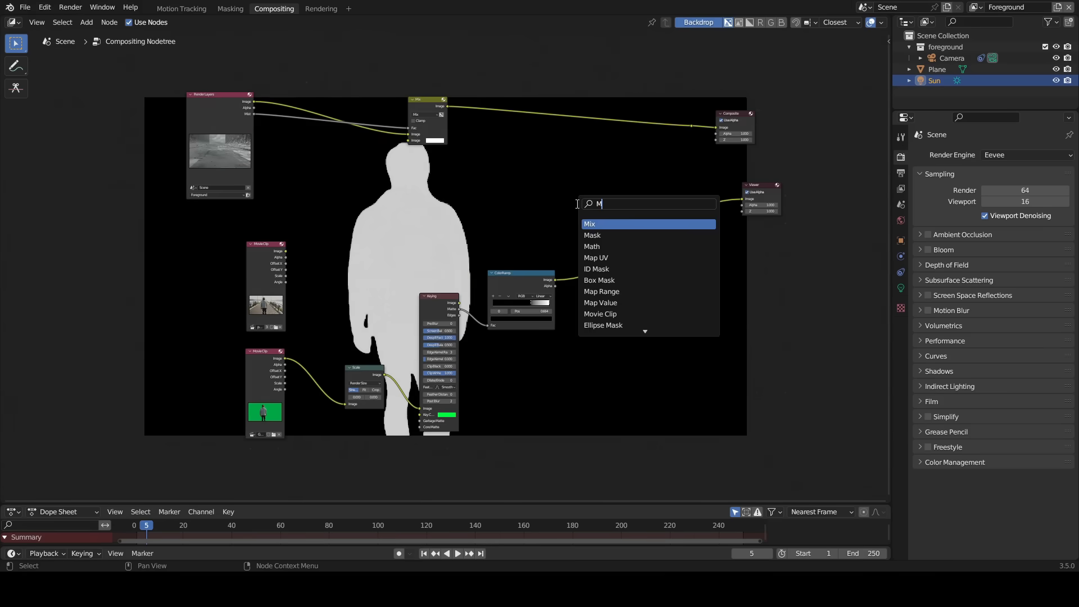
pyautogui.write('ix')
pyautogui.press('Return')
pyautogui.click(584, 205)
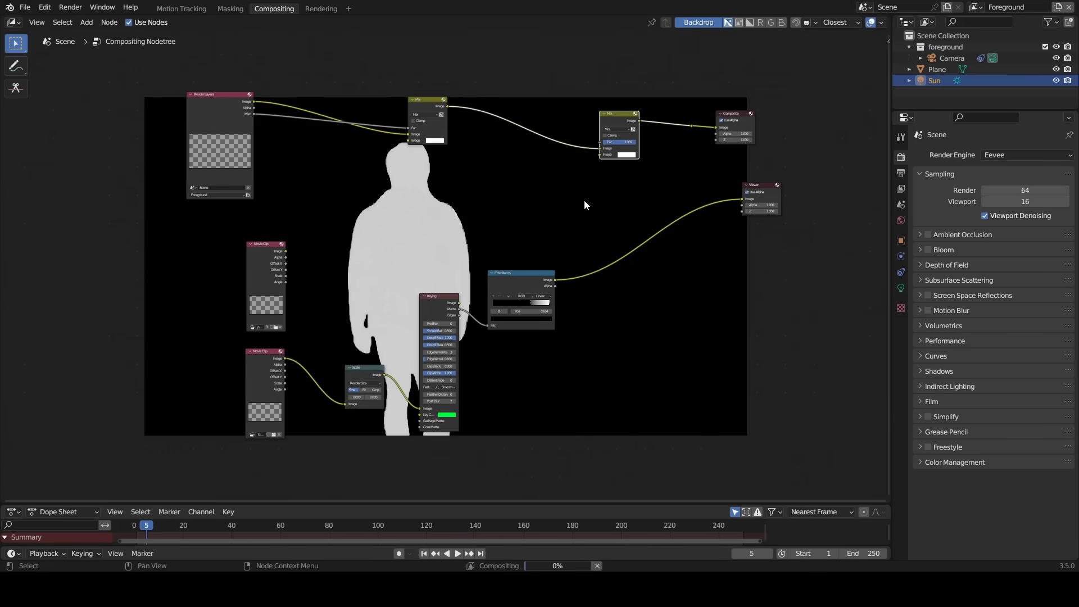
# Duplicate the Scale node for the original footage clip and link its output to the new Mix node's second image input.
pyautogui.scroll(1, 358, 379)
pyautogui.click(358, 378)
pyautogui.hotkey('shift', 'd')
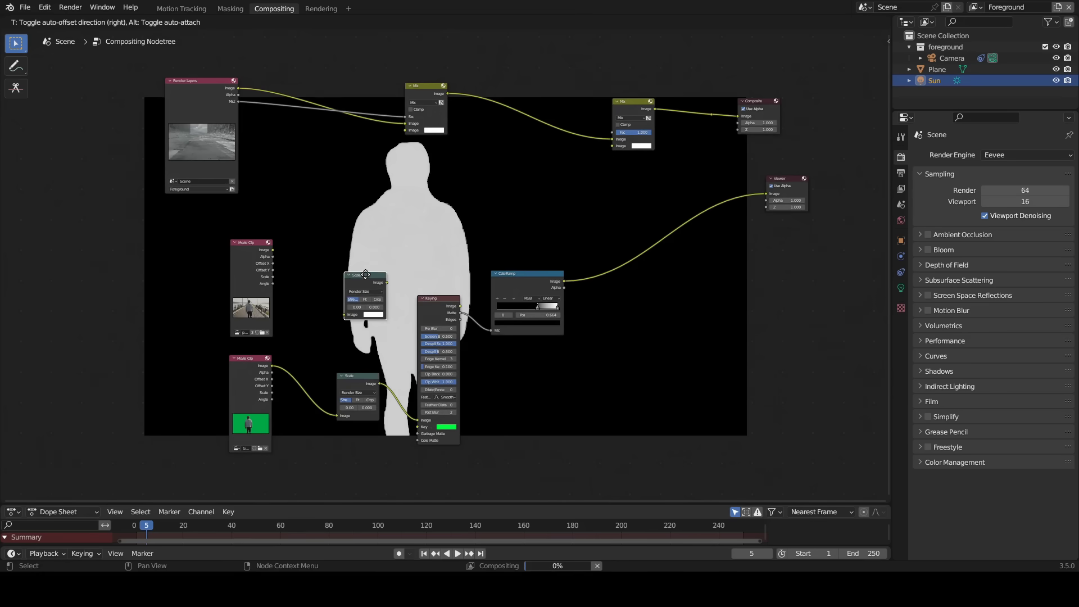
pyautogui.click(360, 254)
pyautogui.moveTo(273, 250); pyautogui.dragTo(338, 286)
pyautogui.moveTo(379, 253); pyautogui.dragTo(619, 146)
# Link the ColorRamp image to the new Mix node's factor and send the final mix to the Viewer.
pyautogui.moveTo(636, 211); pyautogui.dragTo(632, 225, button='middle')
pyautogui.moveTo(561, 296); pyautogui.dragTo(607, 146)
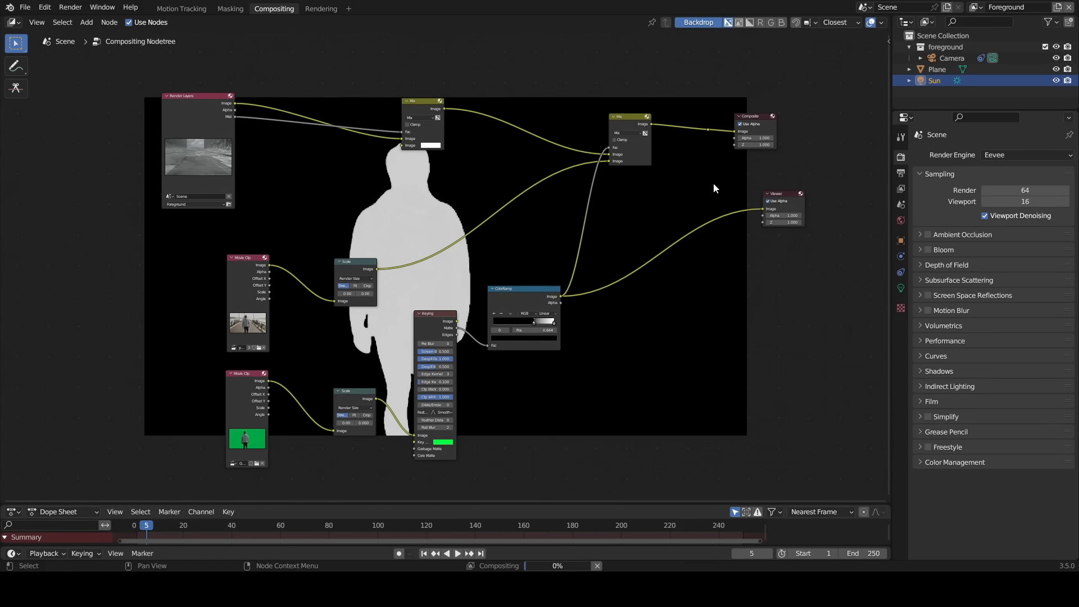
pyautogui.keyDown('ctrl'); pyautogui.keyDown('shift'); pyautogui.click(708, 130); pyautogui.keyUp('shift'); pyautogui.keyUp('ctrl')
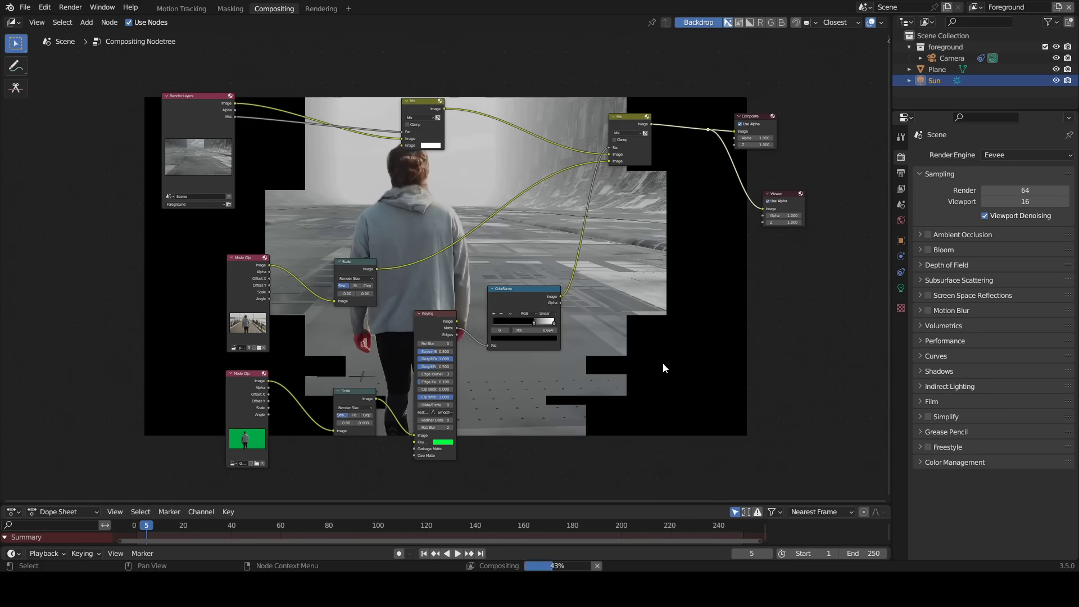
# Resize the backdrop and examine the composited figure against the corridor.
pyautogui.scroll(-2, 515, 436)
pyautogui.moveTo(515, 436); pyautogui.dragTo(754, 450, button='middle')
pyautogui.hotkey('ctrl', 'v')
pyautogui.hotkey('alt', 'v')
pyautogui.moveTo(510, 292); pyautogui.dragTo(571, 301, button='middle')
pyautogui.scroll(3, 668, 306)
pyautogui.moveTo(669, 307); pyautogui.dragTo(357, 323, button='middle')
pyautogui.scroll(-2, 437, 312)
pyautogui.scroll(2, 437, 312)
pyautogui.moveTo(457, 330); pyautogui.dragTo(494, 356, button='middle')
pyautogui.scroll(-3, 494, 356)
# Rearrange the Scale and Keying nodes closer to the movie clips to tidy the node tree.
pyautogui.moveTo(406, 428); pyautogui.dragTo(454, 420, button='middle')
pyautogui.moveTo(403, 315); pyautogui.dragTo(314, 310)
pyautogui.moveTo(411, 391); pyautogui.dragTo(320, 392)
pyautogui.moveTo(387, 214); pyautogui.dragTo(357, 201)
pyautogui.click(433, 253)
pyautogui.scroll(5, 507, 342)
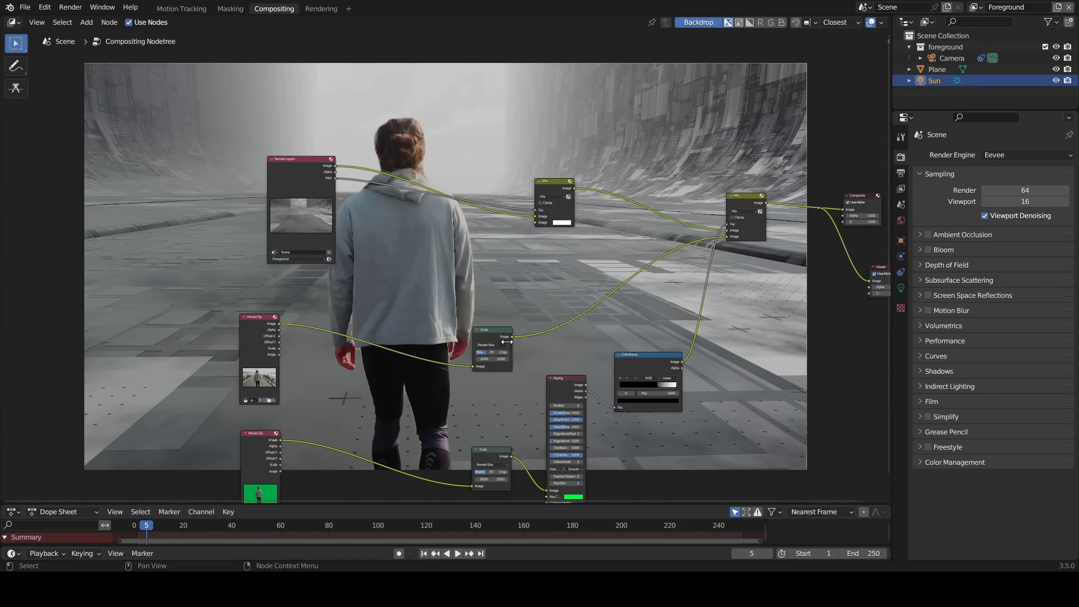
pyautogui.moveTo(495, 340); pyautogui.dragTo(346, 336)
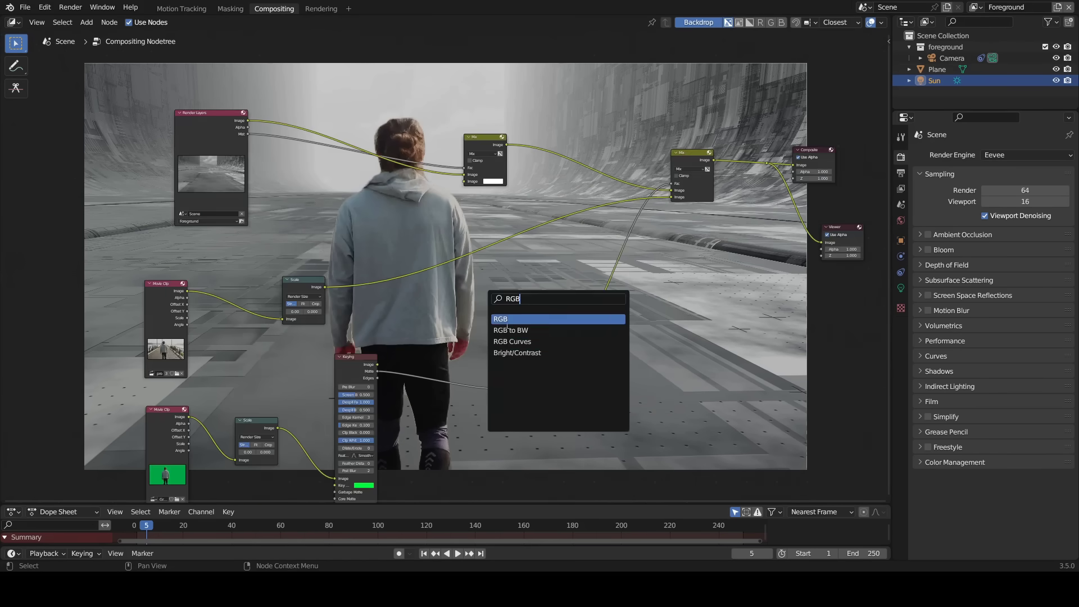
# Insert an RGB Curves node between Render Layers and the mist Mix, and darken its shadows with a point near 0.2, 0.1.
pyautogui.click(505, 340)
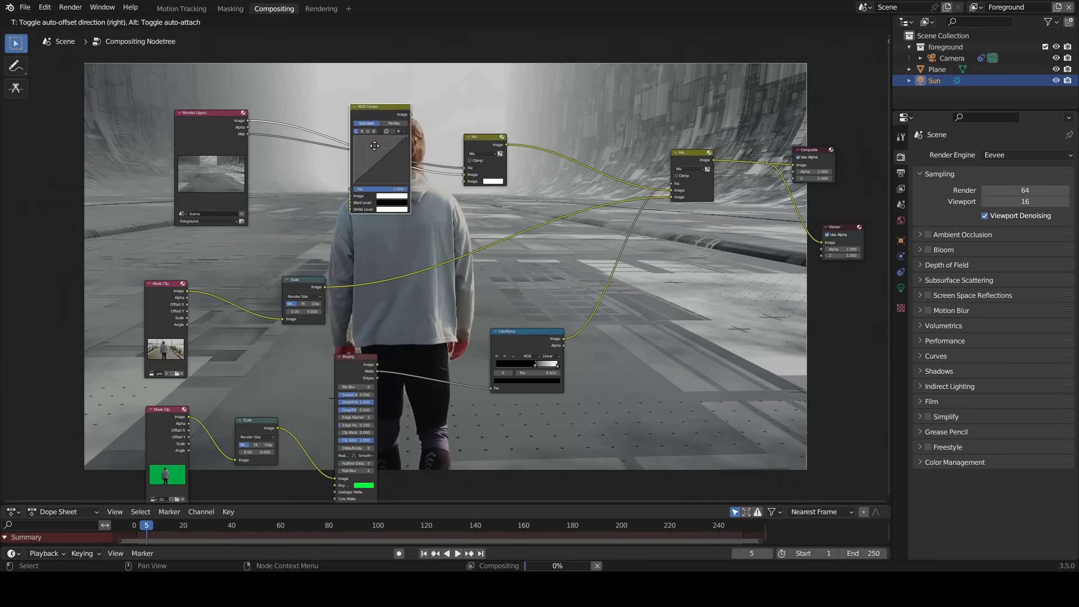
pyautogui.click(362, 127)
pyautogui.moveTo(449, 193); pyautogui.dragTo(473, 326, button='middle')
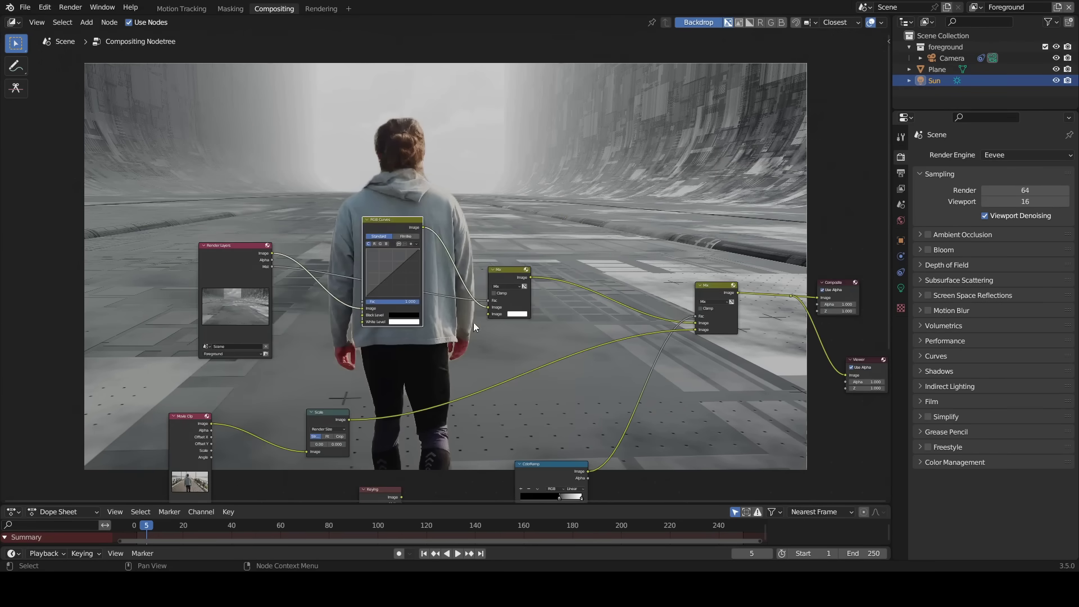
pyautogui.moveTo(393, 225); pyautogui.dragTo(387, 155)
pyautogui.scroll(2, 352, 248)
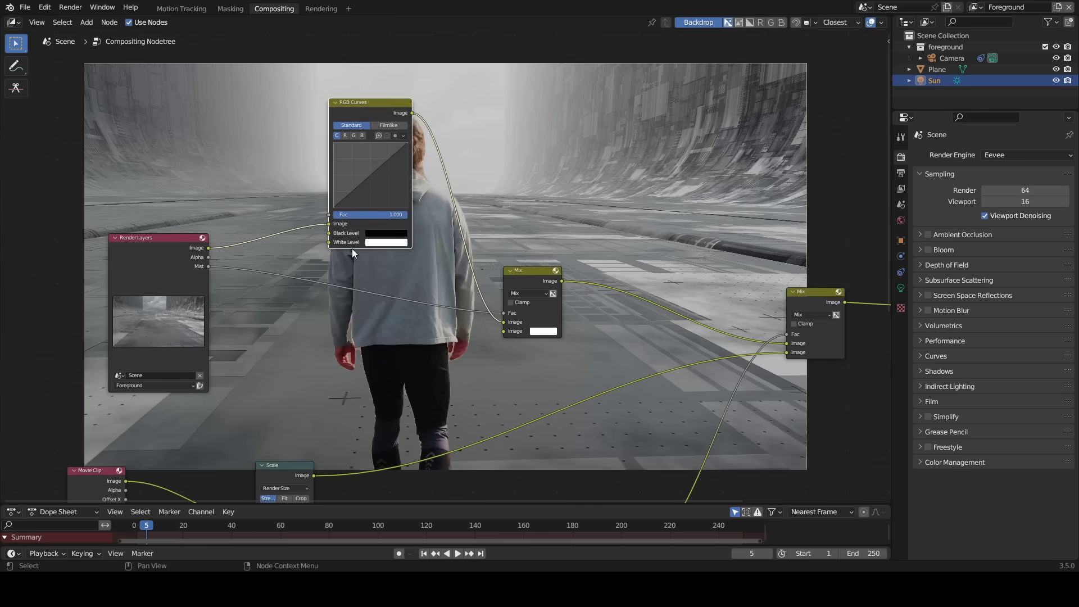
pyautogui.moveTo(351, 195); pyautogui.dragTo(352, 200)
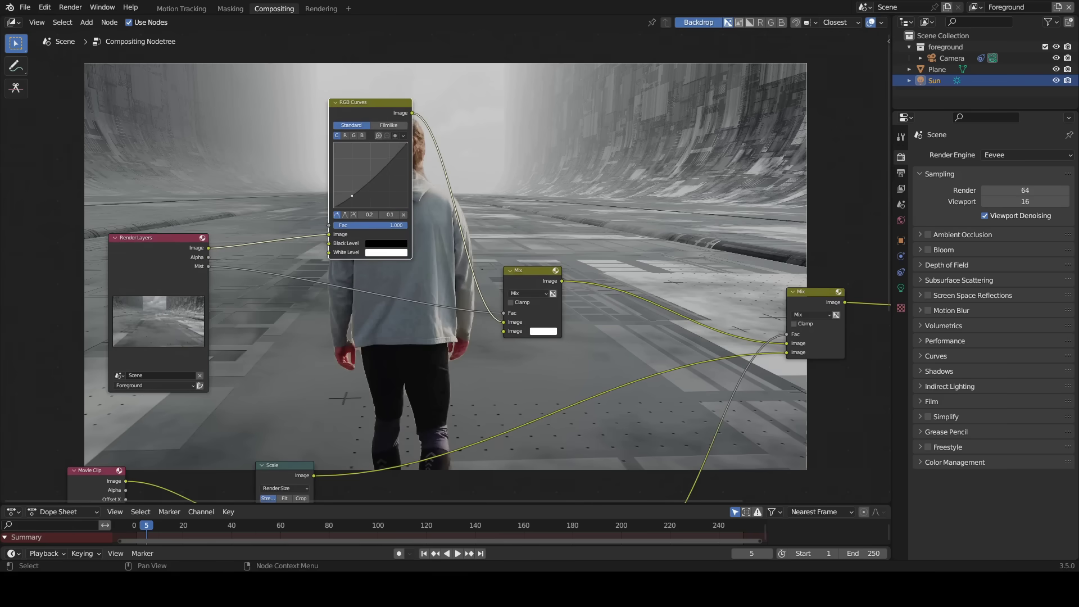
pyautogui.scroll(-5, 543, 214)
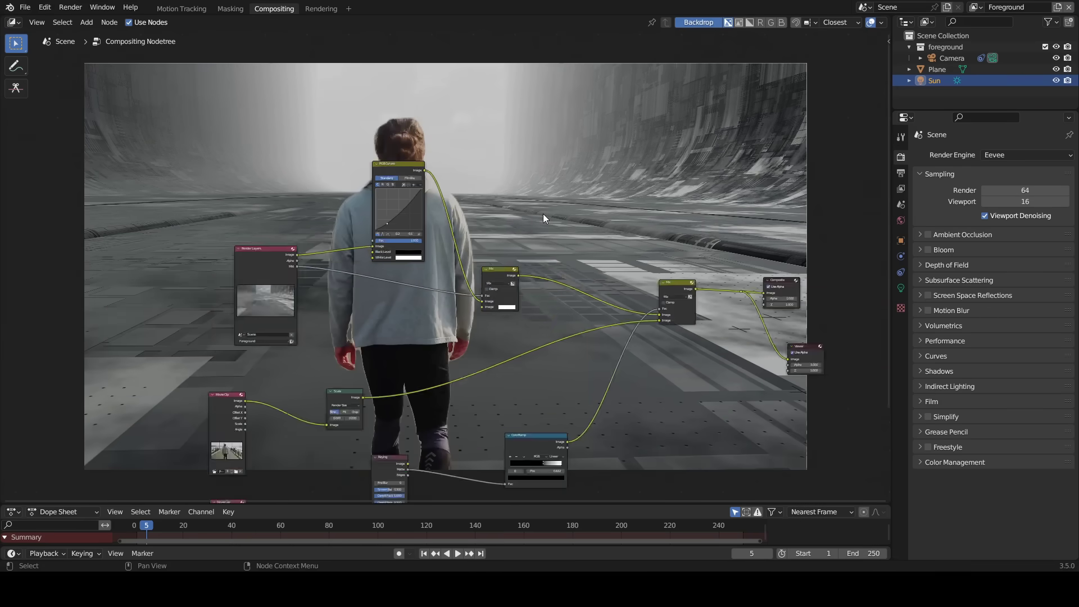
# Insert a Hue Saturation Value node after the original footage's Scale node and set its saturation to 0.7.
pyautogui.scroll(3, 475, 325)
pyautogui.hotkey('shift', 'a')
pyautogui.write('HUE')
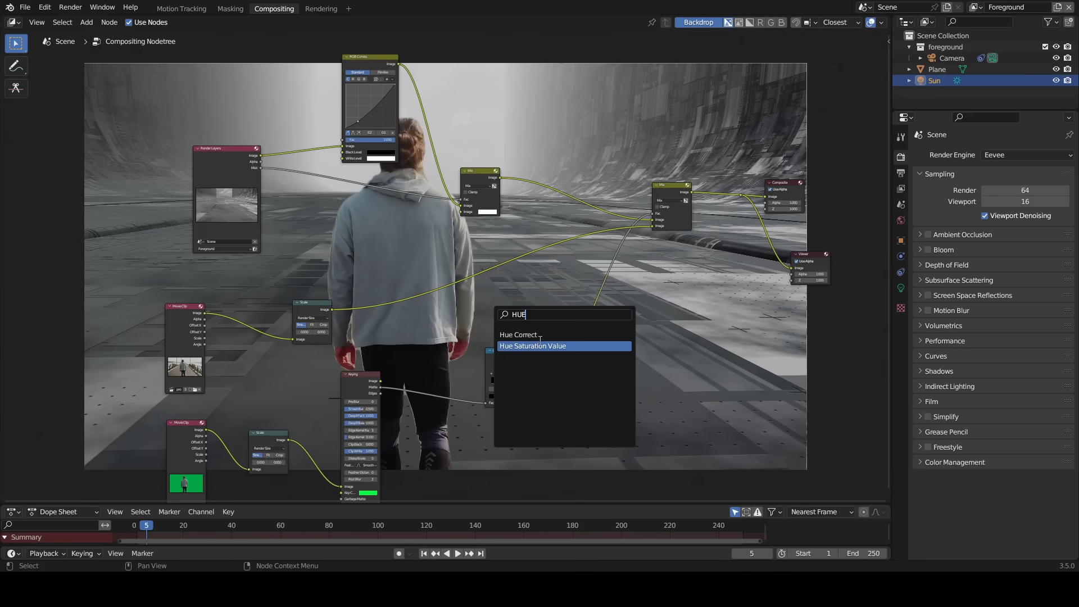
pyautogui.click(536, 345)
pyautogui.click(502, 309)
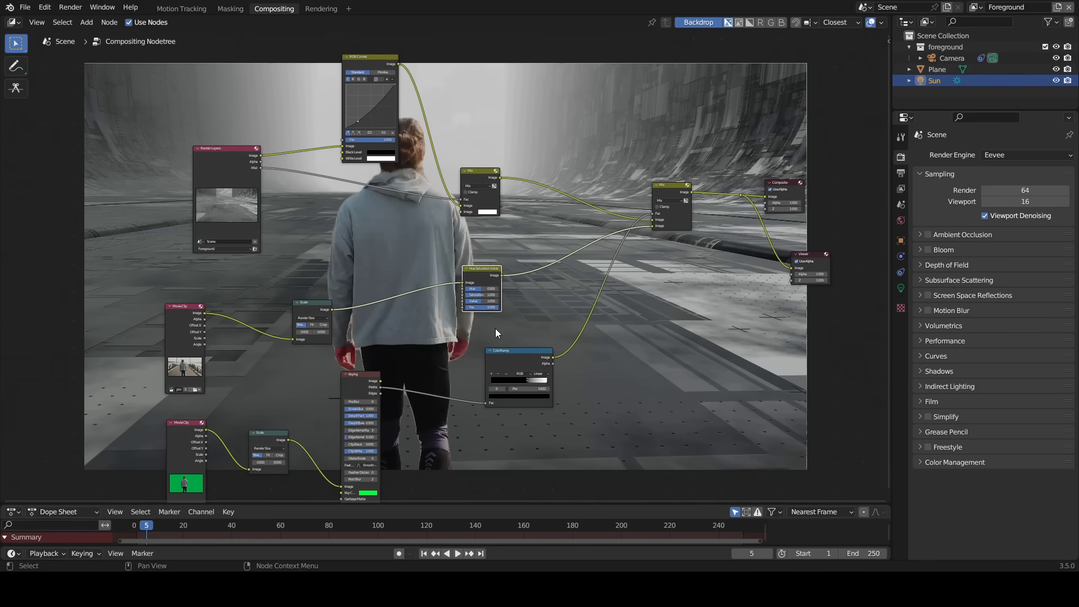
pyautogui.scroll(3, 495, 328)
pyautogui.moveTo(510, 315); pyautogui.dragTo(489, 316)
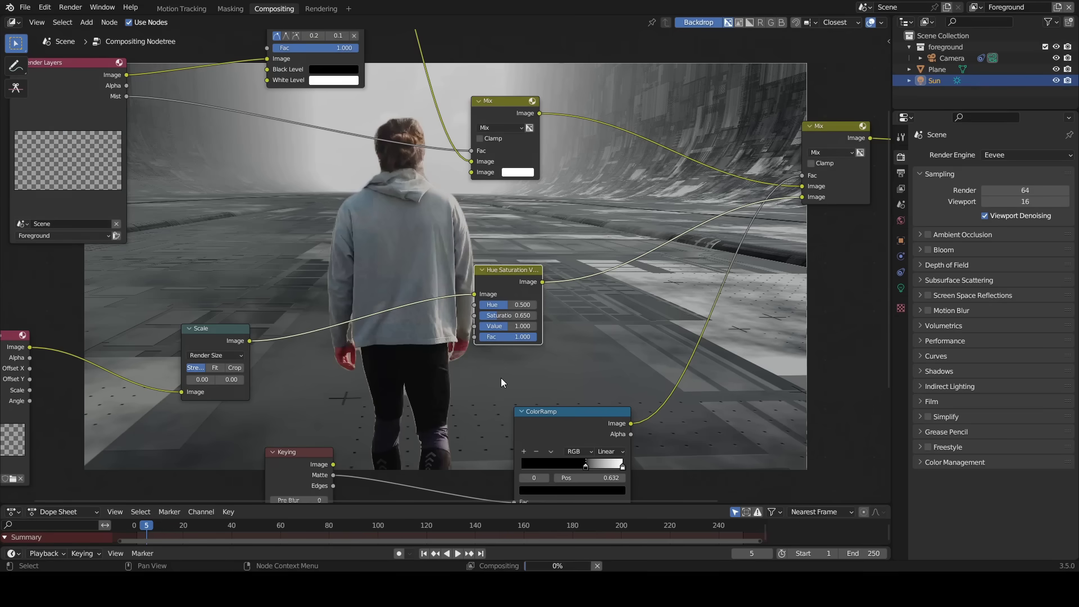
pyautogui.moveTo(510, 315); pyautogui.dragTo(513, 316)
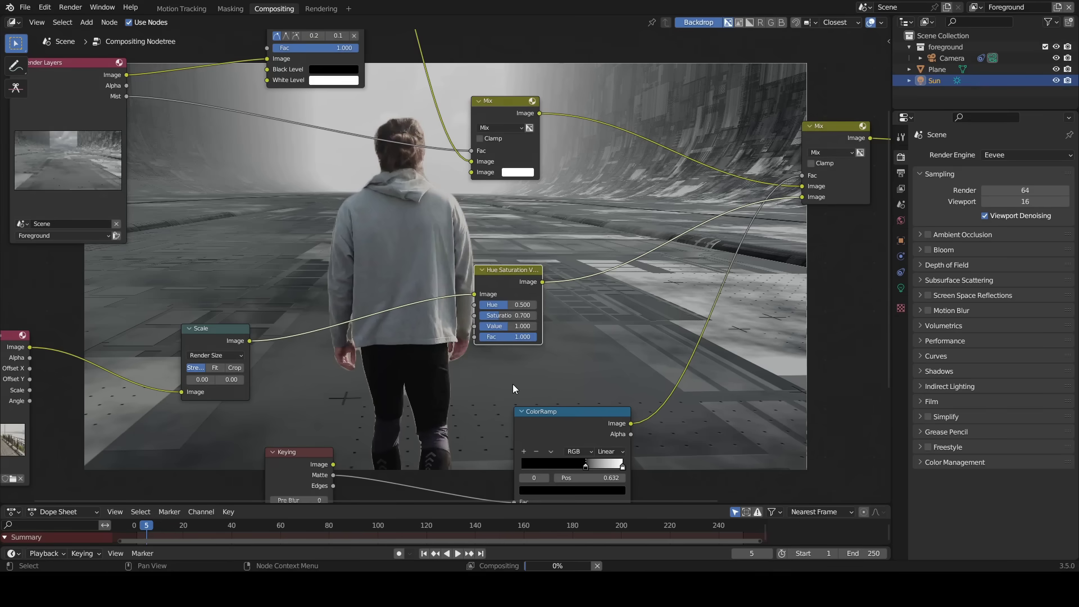
# Enable Ambient Occlusion, Bloom, Screen Space Reflections and Motion Blur in the Eevee render settings.
pyautogui.press('Home')
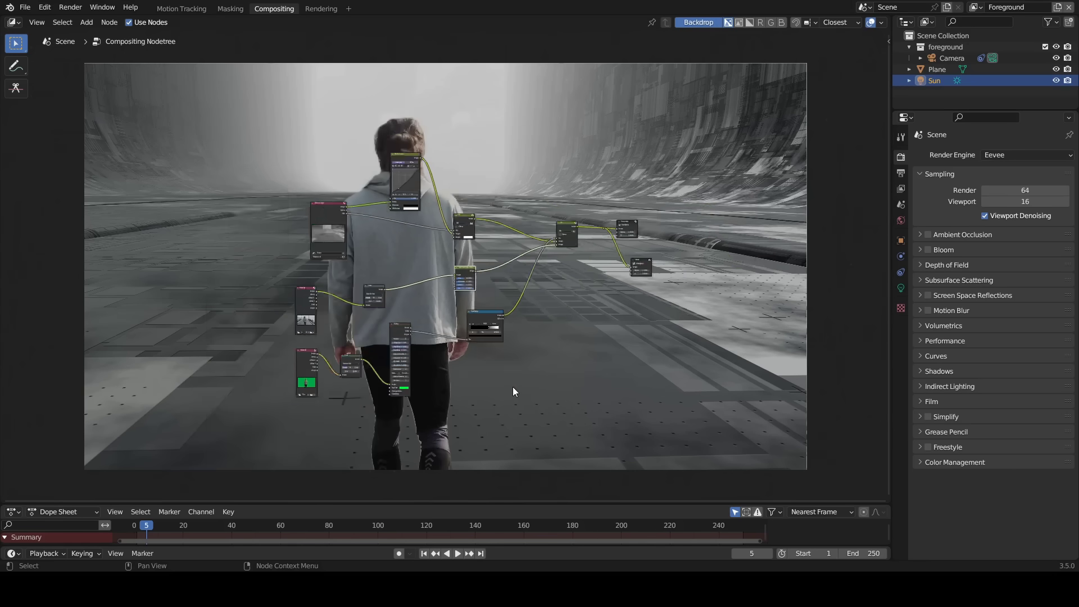
pyautogui.click(928, 235)
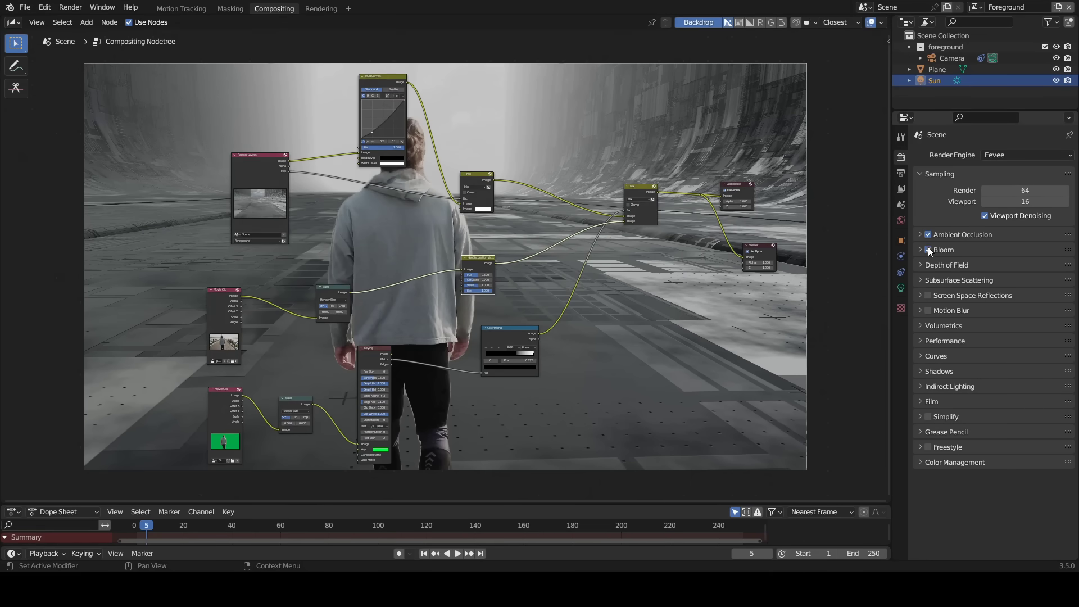
pyautogui.click(927, 312)
# Insert a Dilate/Erode node between the matte's ColorRamp and the final Mix factor, and set its distance to -3.
pyautogui.moveTo(396, 298); pyautogui.dragTo(640, 294, button='middle')
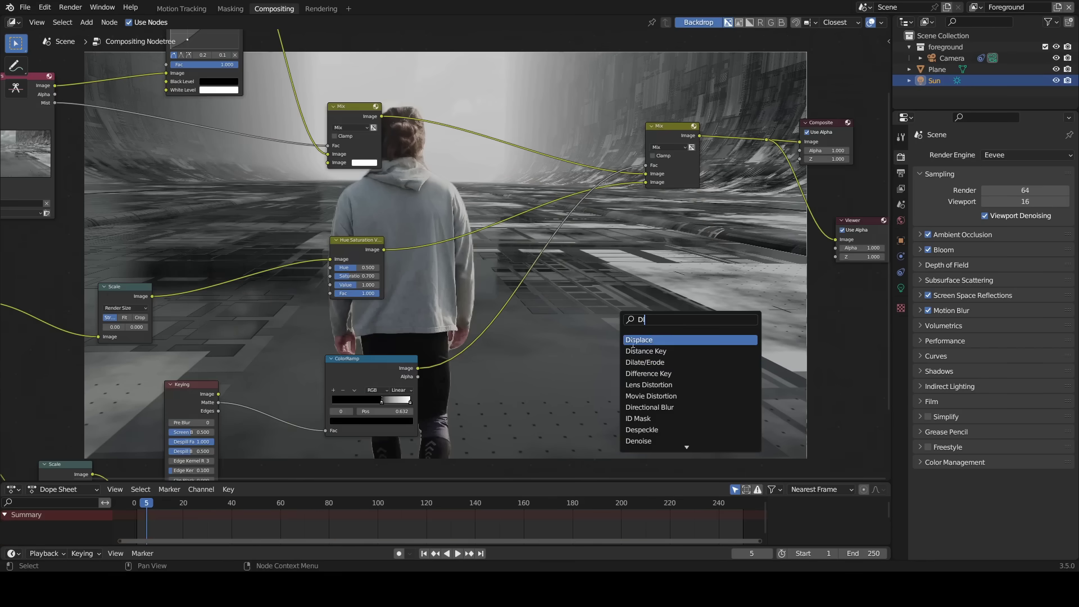
pyautogui.click(644, 362)
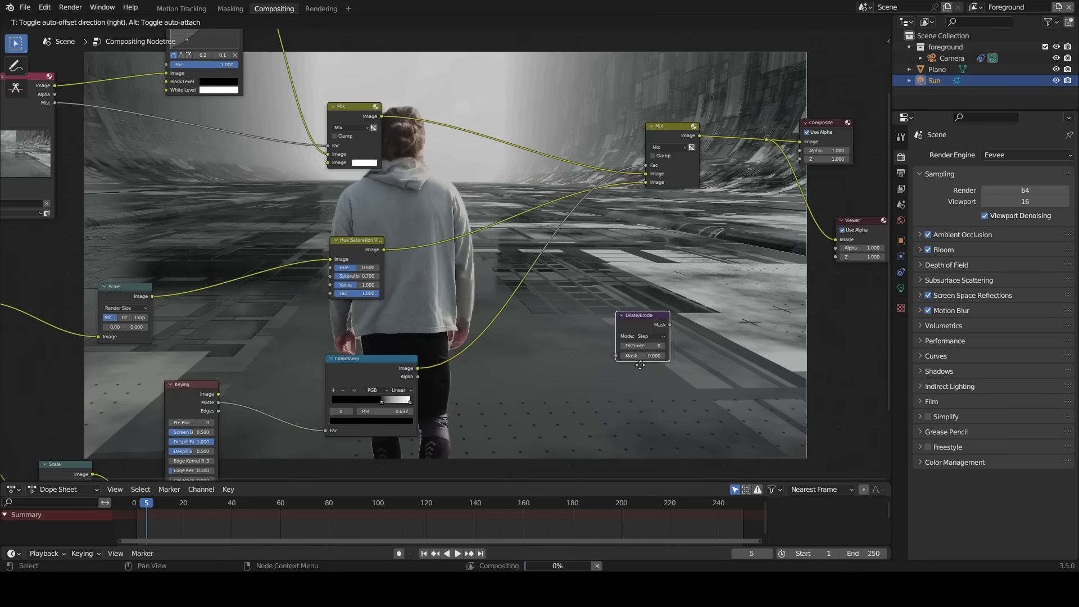
pyautogui.click(505, 375)
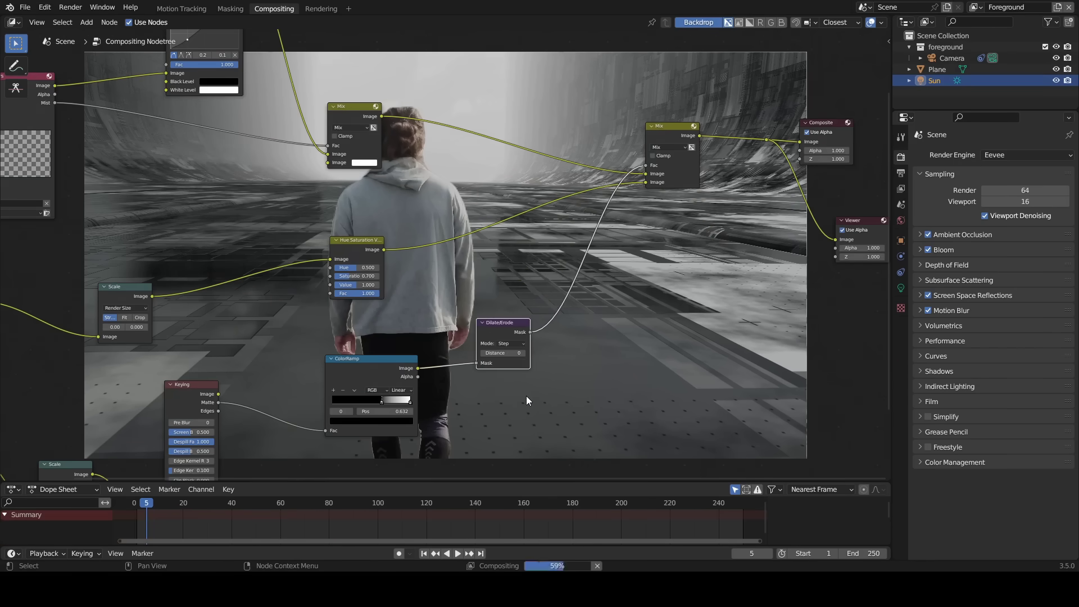
pyautogui.scroll(2, 526, 396)
pyautogui.click(536, 380)
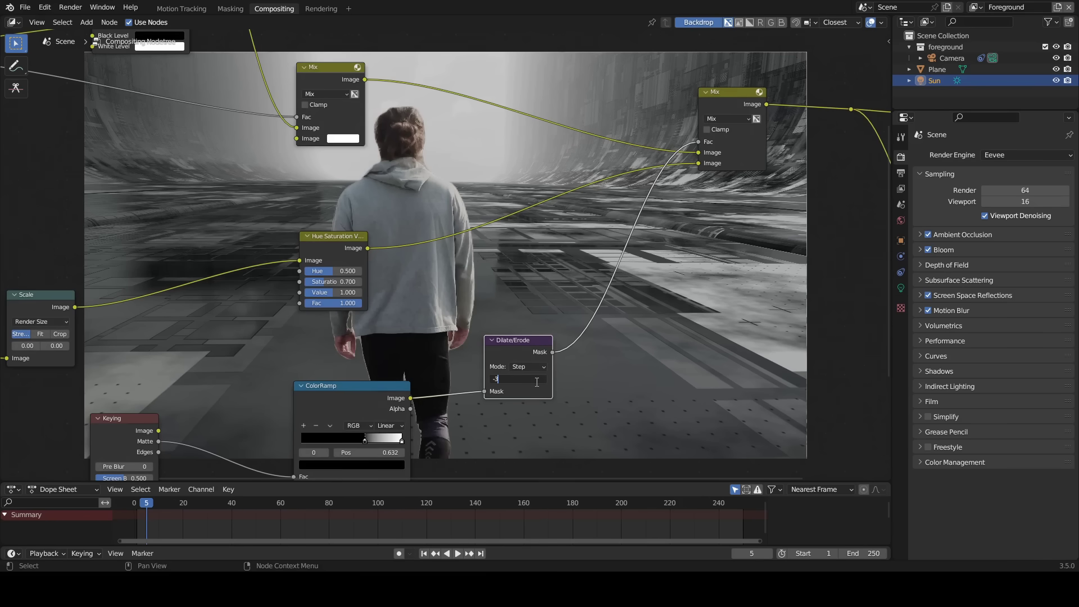
pyautogui.write('-3')
pyautogui.press('Return')
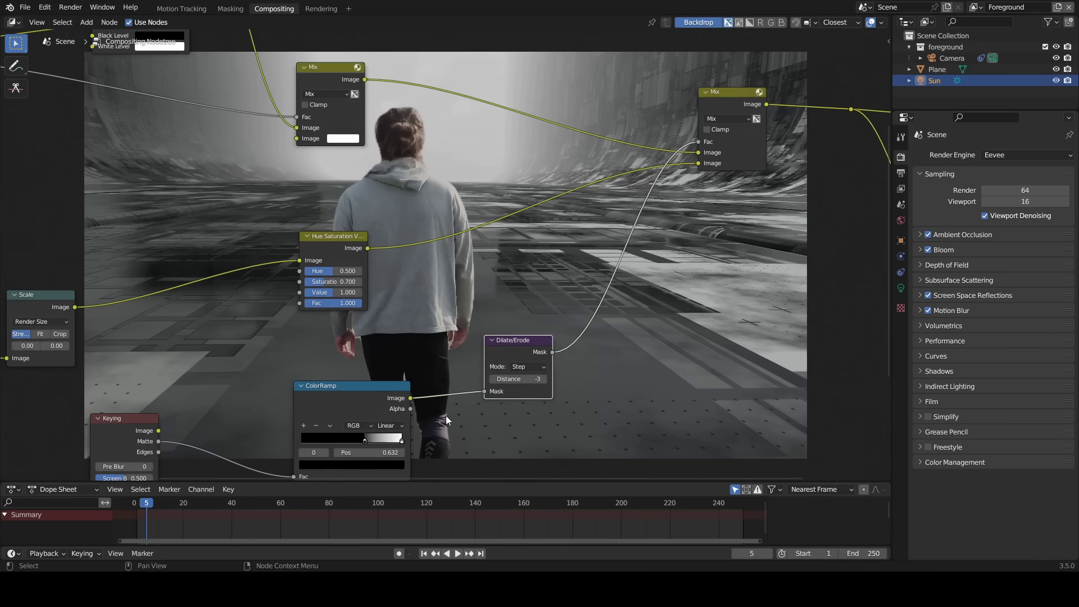
# Insert a Blur node between Dilate/Erode and the final Mix factor, with X and Y set to 2.
pyautogui.moveTo(446, 416); pyautogui.dragTo(357, 430, button='middle')
pyautogui.moveTo(357, 430); pyautogui.dragTo(368, 371, button='middle')
pyautogui.click(549, 368)
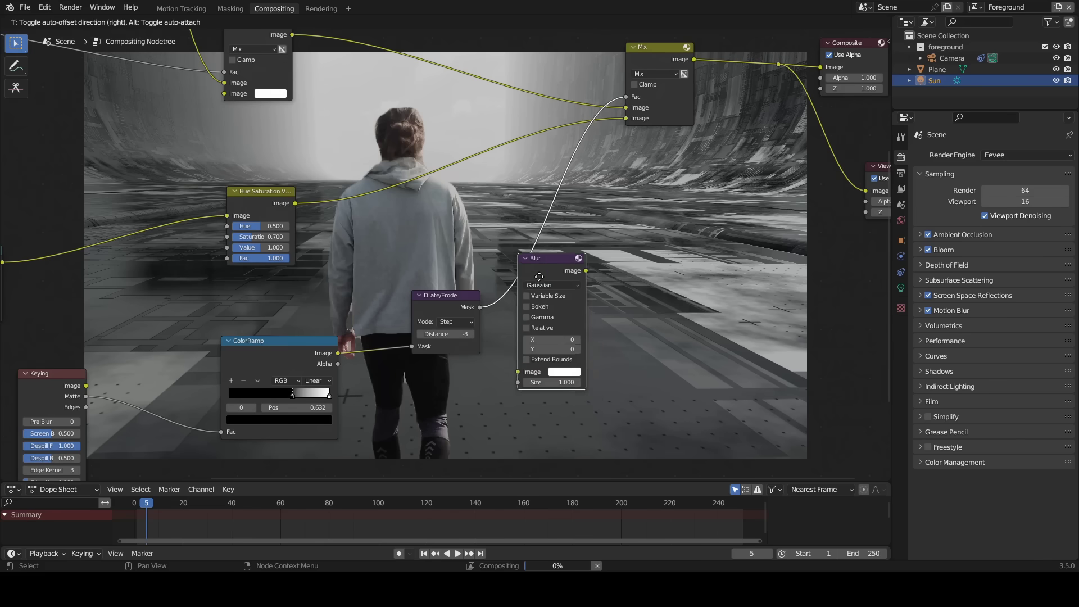
pyautogui.click(539, 275)
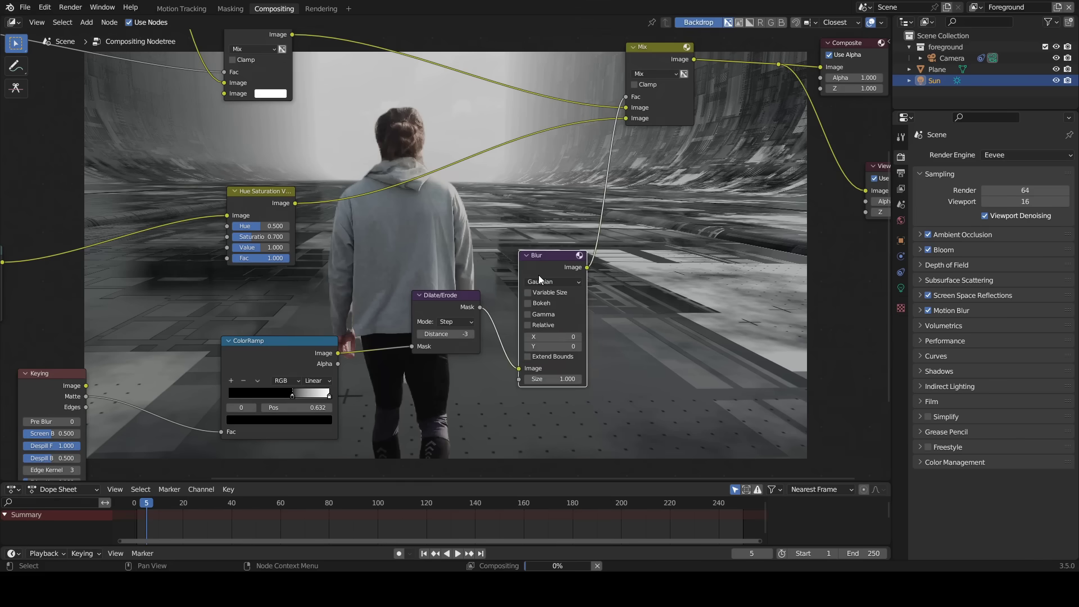
pyautogui.click(578, 336)
pyautogui.click(578, 346)
pyautogui.click(578, 337)
pyautogui.click(578, 346)
pyautogui.click(630, 372)
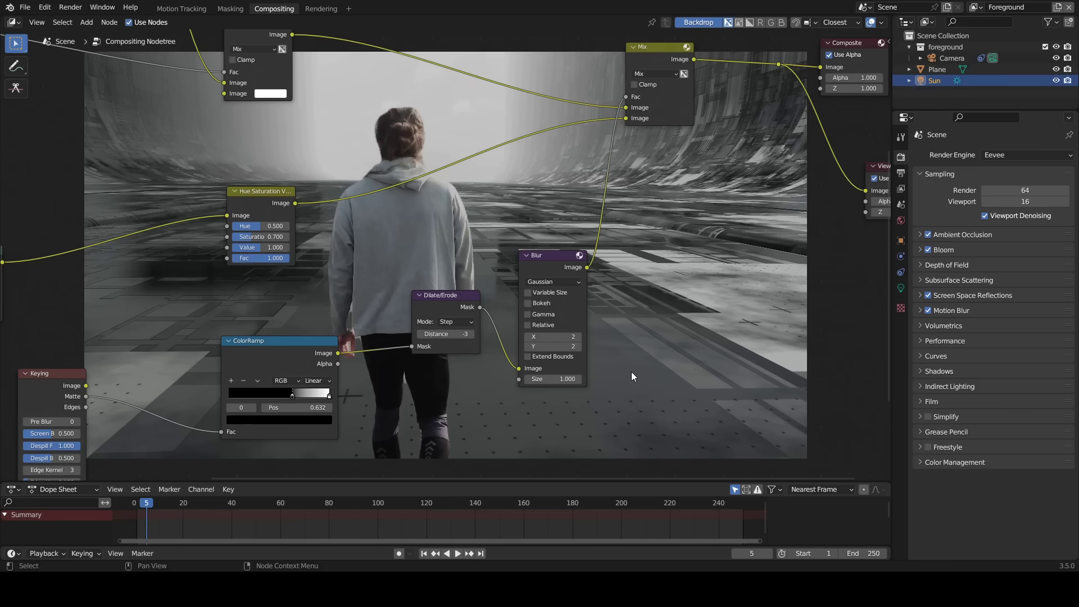
pyautogui.scroll(-2, 632, 372)
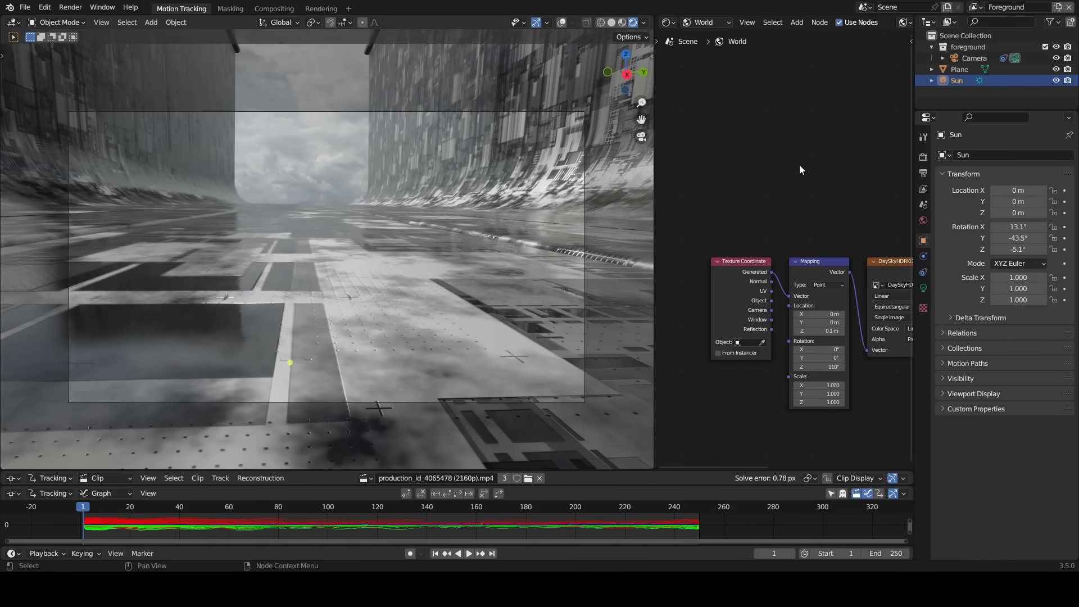
# Render frame 1 as an image and return to the Compositing workspace.
pyautogui.click(70, 7)
pyautogui.click(88, 21)
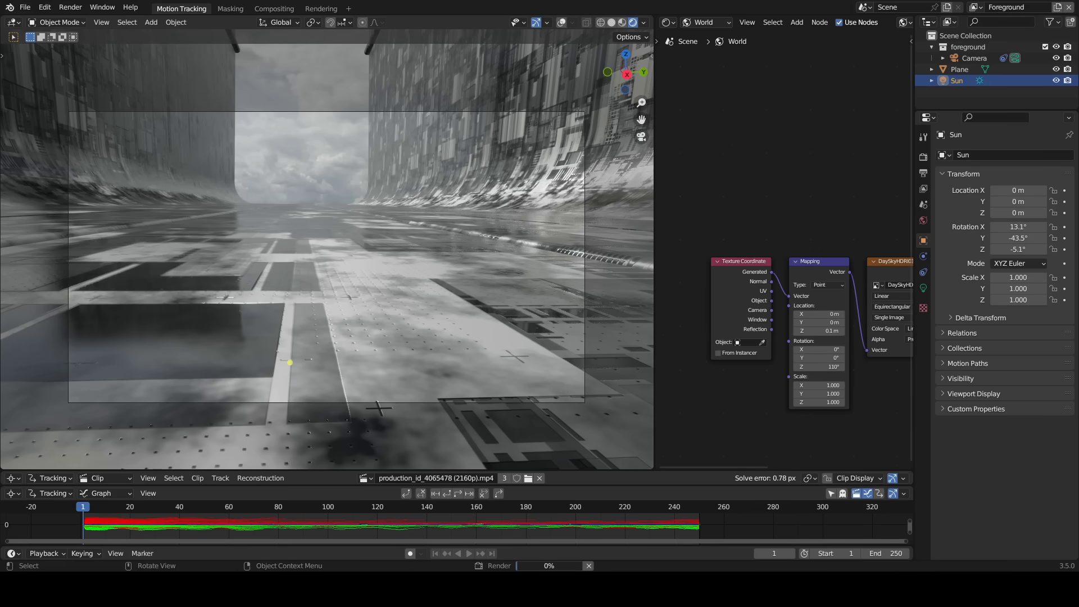
pyautogui.click(281, 12)
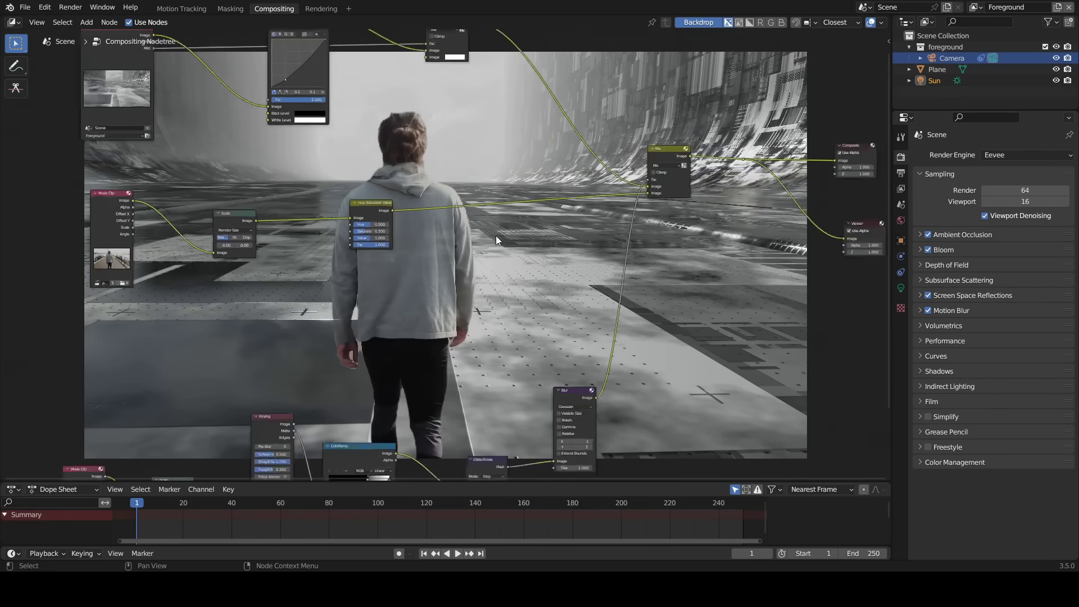
# Add an Invert node above the matte's ColorRamp and feed the ramp's image output into its color input.
pyautogui.scroll(2, 496, 236)
pyautogui.moveTo(511, 268); pyautogui.dragTo(506, 312, button='middle')
pyautogui.hotkey('shift', 'a')
pyautogui.click(508, 313)
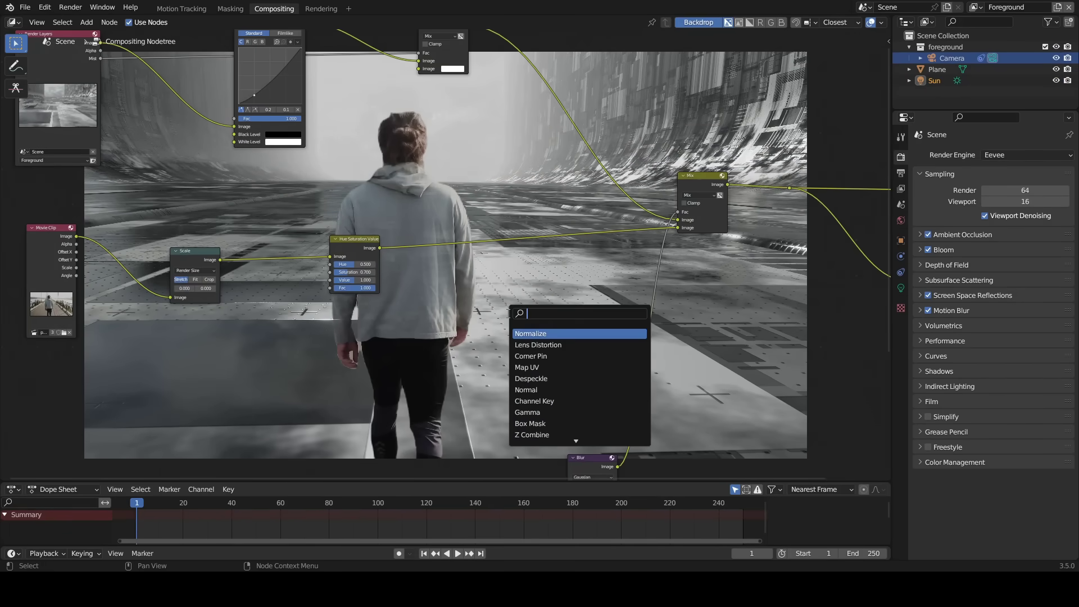
pyautogui.write('in')
pyautogui.click(527, 333)
pyautogui.click(469, 362)
pyautogui.moveTo(462, 351); pyautogui.dragTo(485, 192, button='middle')
pyautogui.moveTo(408, 371); pyautogui.dragTo(473, 222)
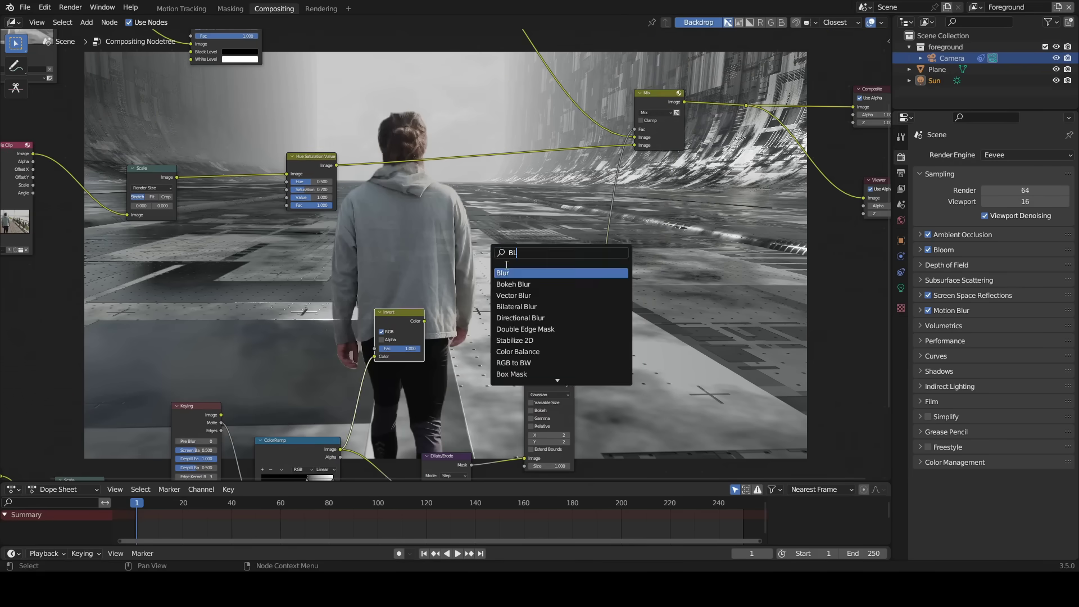
# Add a second Blur node beside the Invert node and connect the inverted color to its image input.
pyautogui.click(510, 272)
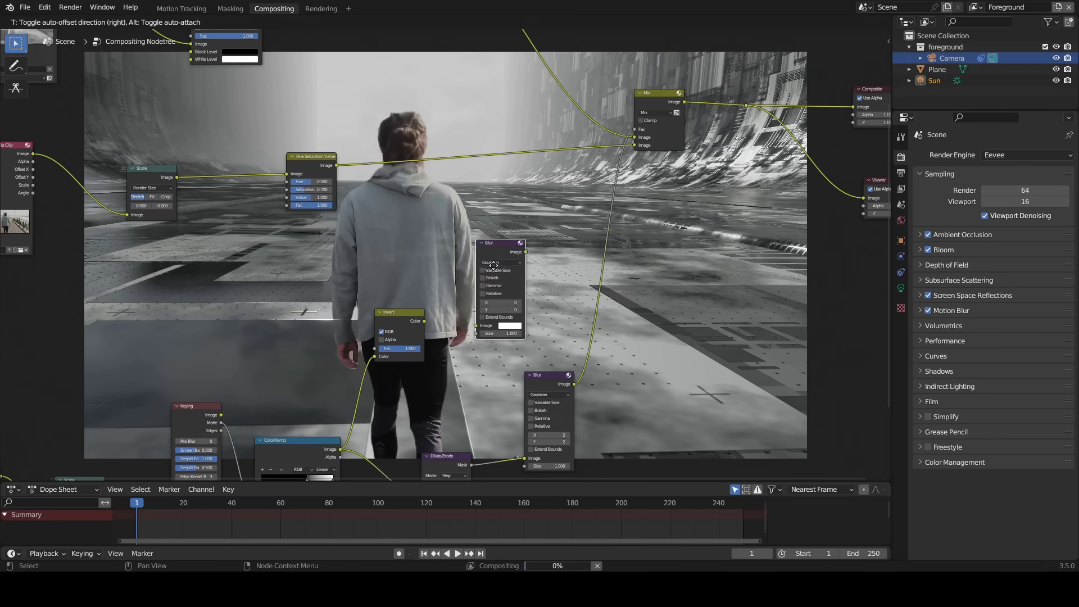
pyautogui.click(481, 258)
pyautogui.moveTo(424, 321); pyautogui.dragTo(471, 320)
pyautogui.scroll(-1, 524, 285)
# Insert a Mix node set to Add between Hue Saturation Value and the final Mix, and feed the inverted matte's Blur into its second image.
pyautogui.hotkey('shift', 'a')
pyautogui.write('mi')
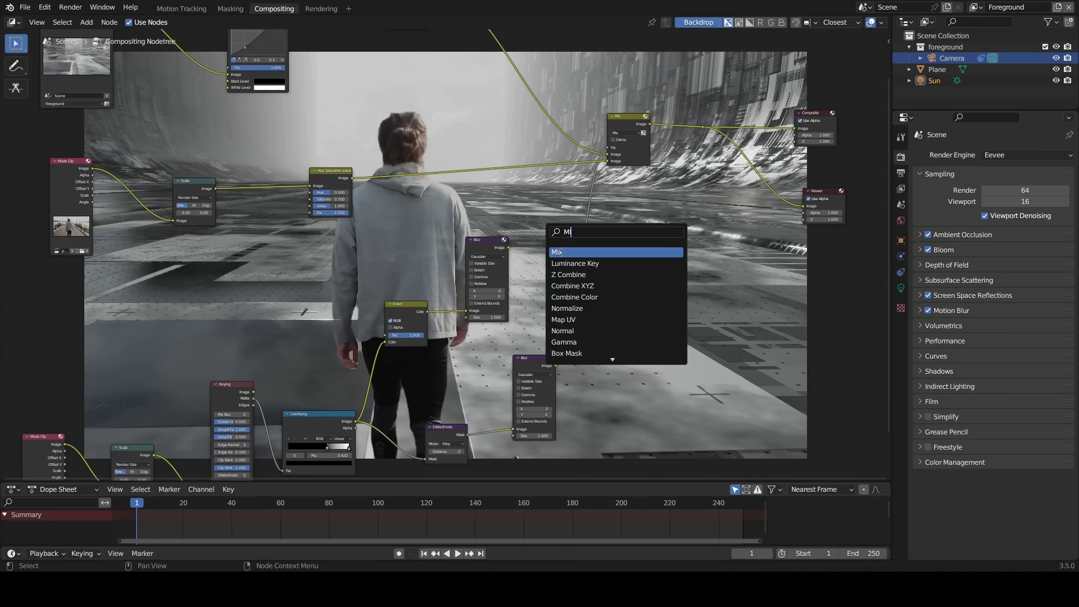
pyautogui.click(559, 252)
pyautogui.click(528, 240)
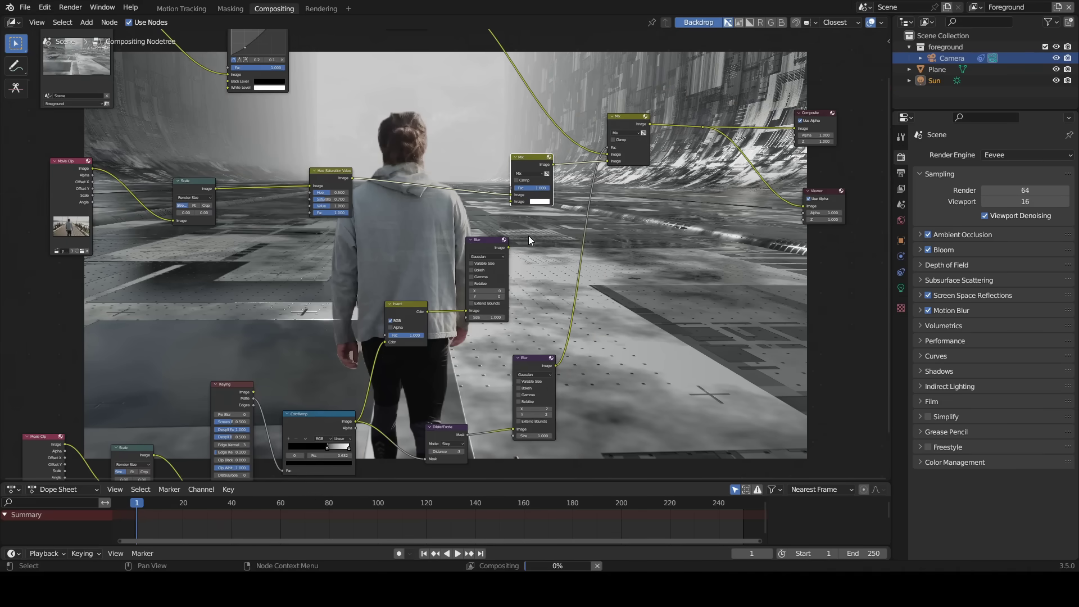
pyautogui.click(527, 173)
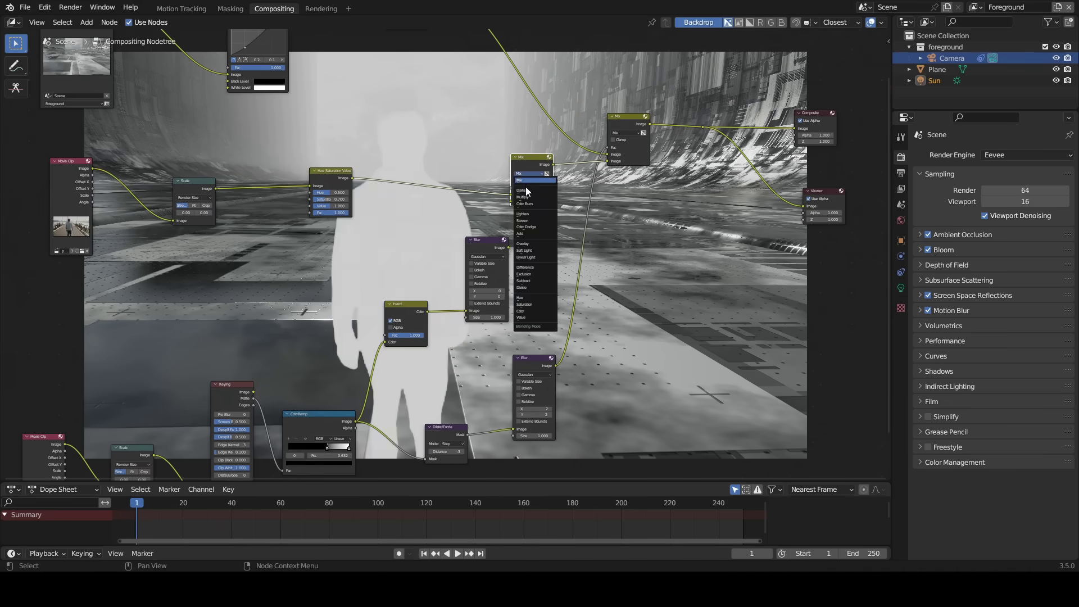
pyautogui.click(526, 233)
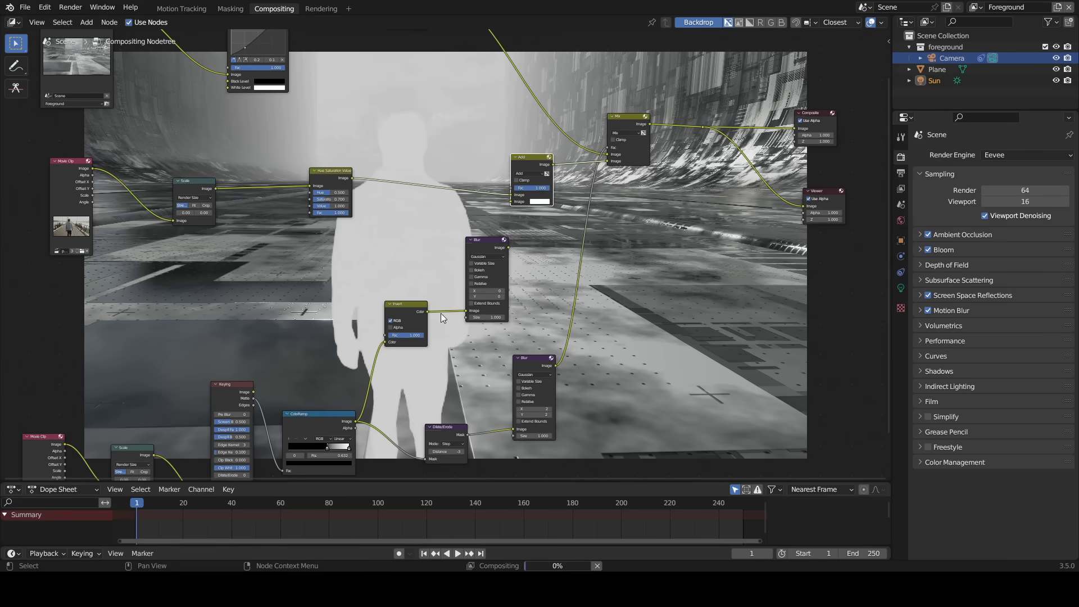
pyautogui.click(507, 272)
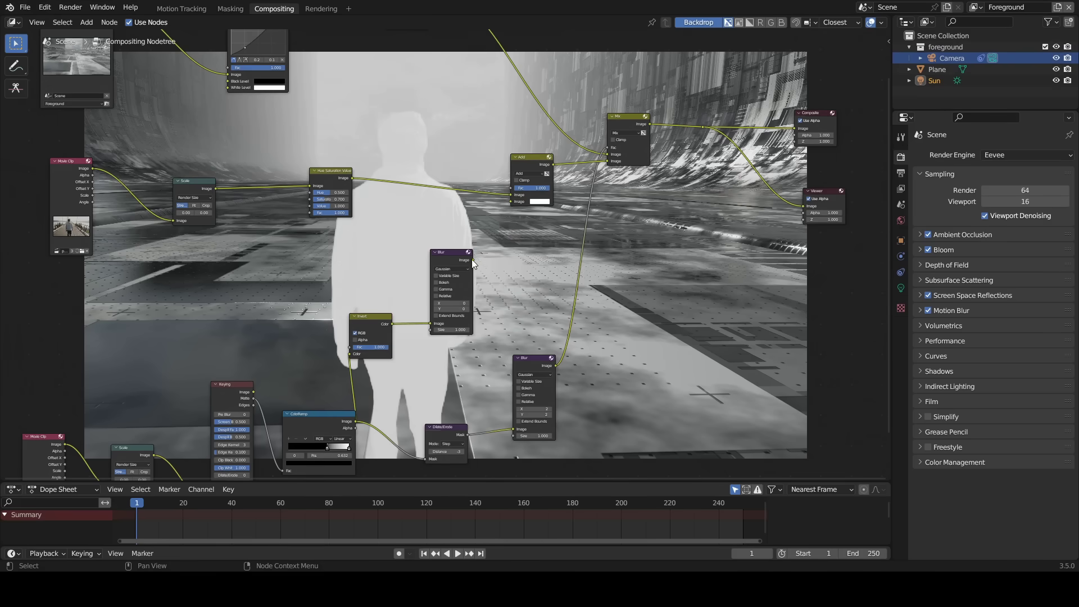
pyautogui.moveTo(472, 260); pyautogui.dragTo(510, 202)
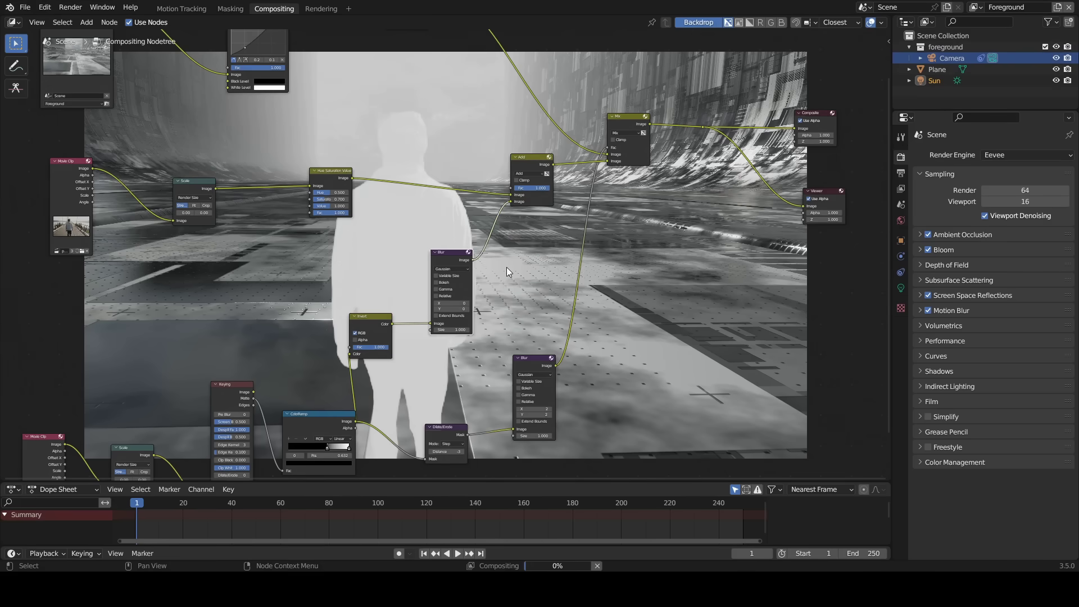
# Set the X and Y size of the inverted matte's Blur node to 50.
pyautogui.moveTo(458, 325); pyautogui.dragTo(466, 288, button='middle')
pyautogui.scroll(3, 464, 292)
pyautogui.scroll(5, 464, 293)
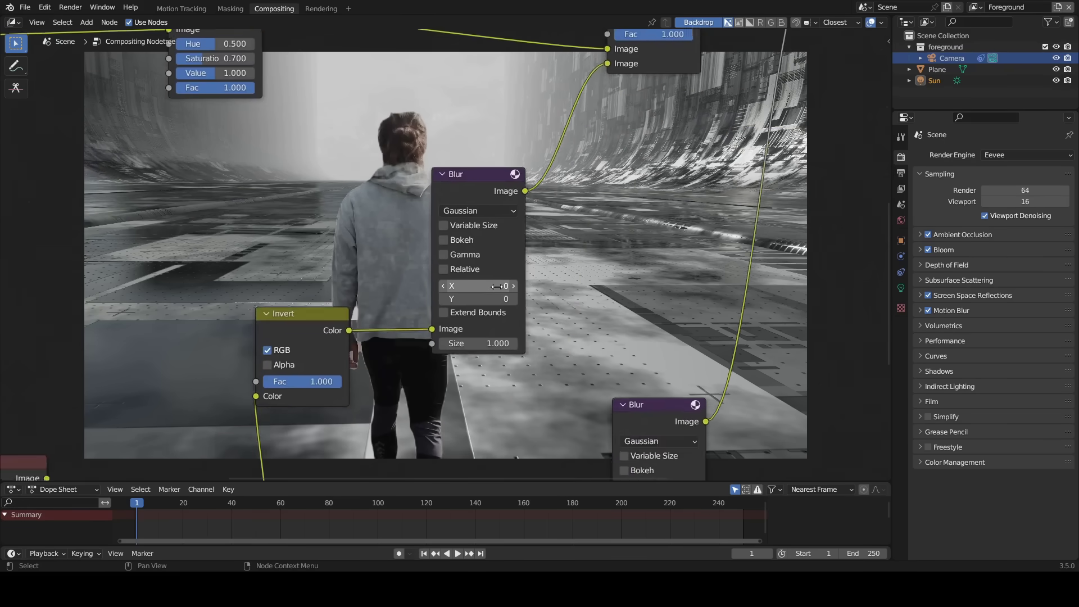
pyautogui.click(500, 330)
pyautogui.write('50')
pyautogui.press('Return')
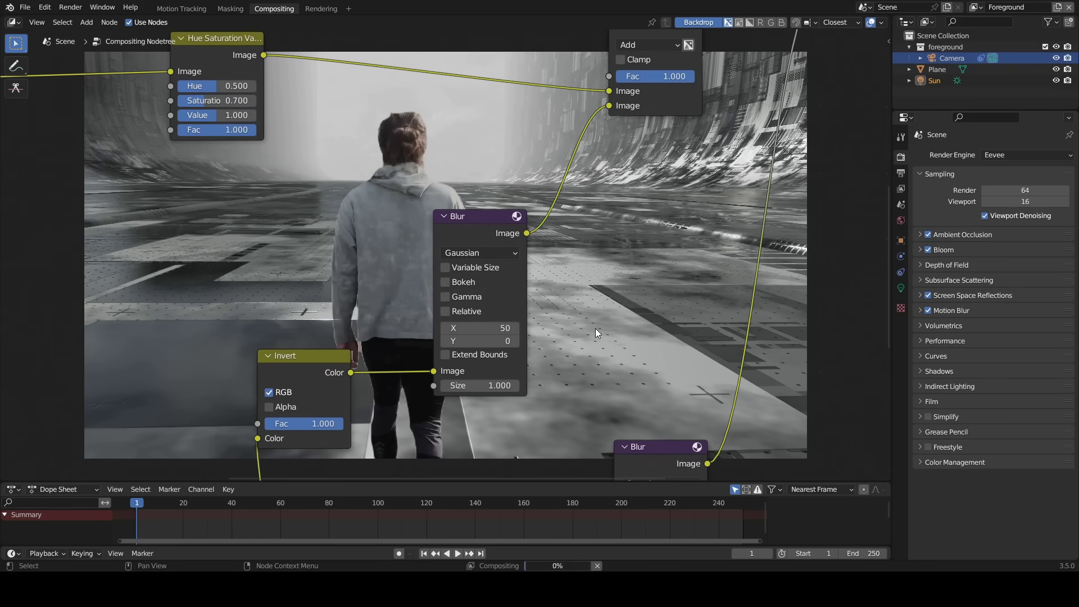
pyautogui.click(501, 343)
pyautogui.write('50')
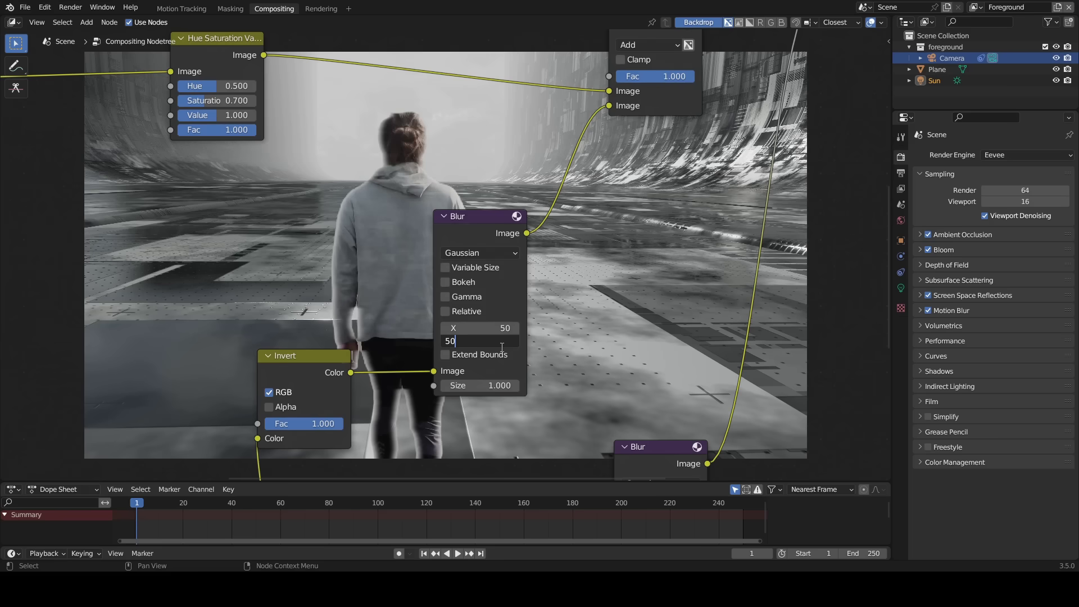
pyautogui.press('Return')
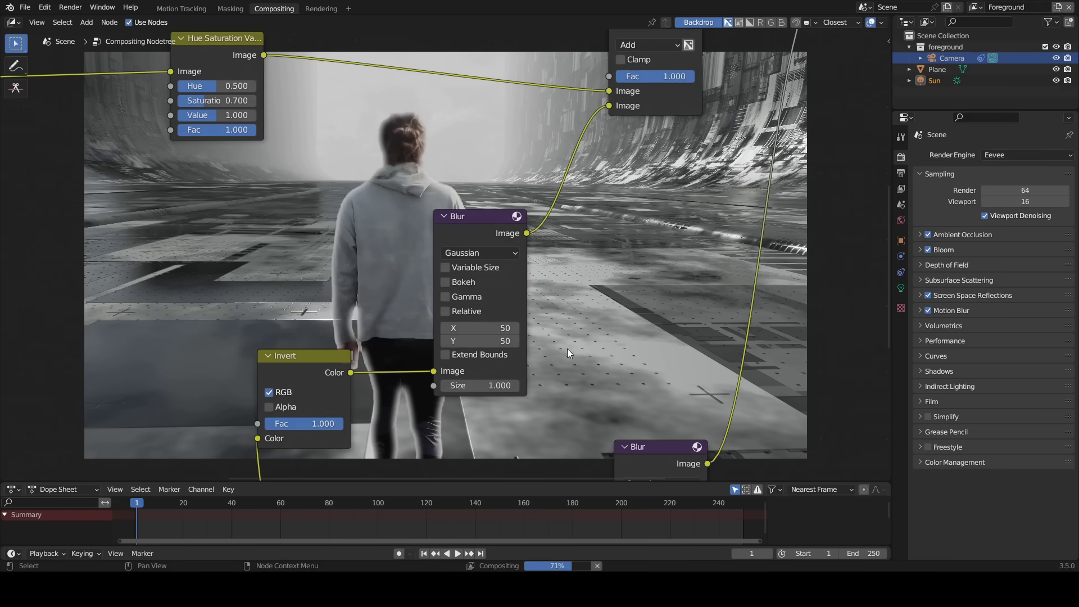
# Insert a ColorRamp node between the inverted matte's Blur and the Add node.
pyautogui.scroll(-2, 568, 348)
pyautogui.moveTo(497, 347); pyautogui.dragTo(452, 352, button='middle')
pyautogui.hotkey('shift', 'a')
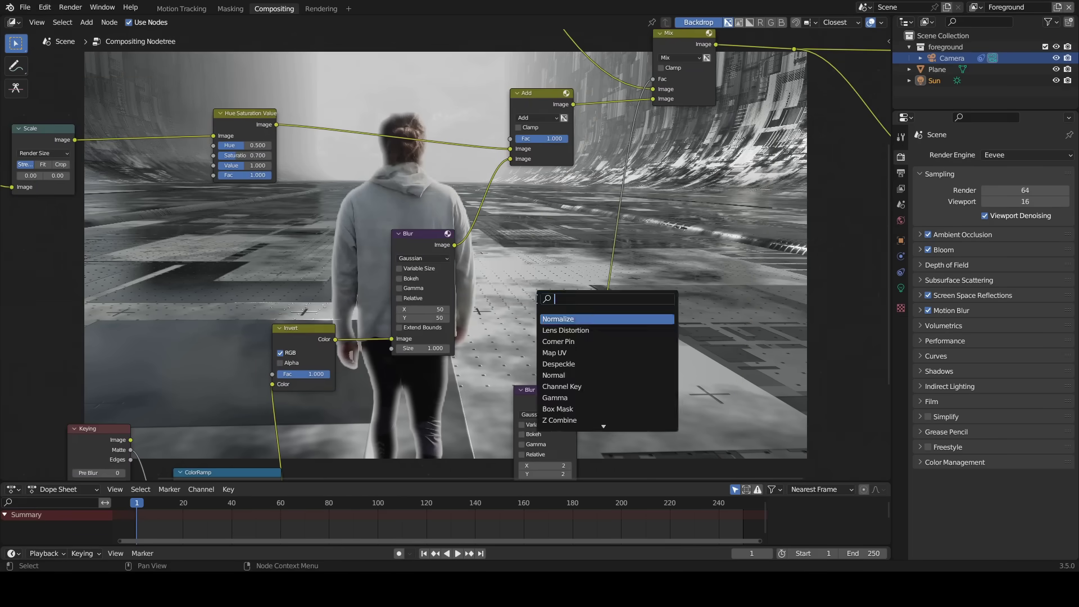
pyautogui.click(607, 316)
pyautogui.click(510, 331)
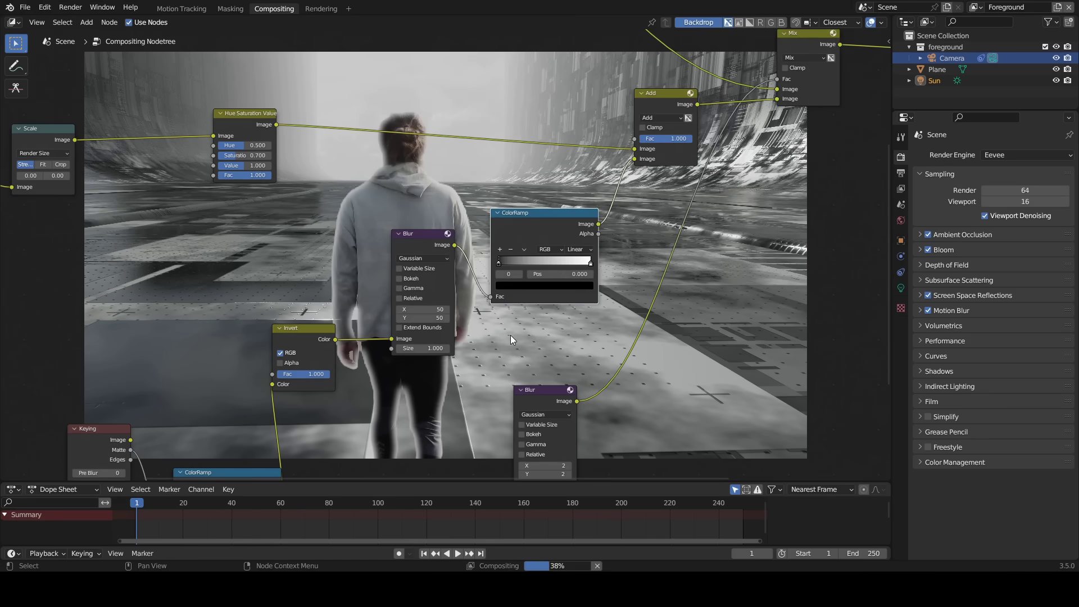
# Darken the white stop of the new ColorRamp to a very dark gray to soften the light wrap around the man.
pyautogui.moveTo(510, 335); pyautogui.dragTo(545, 282, button='middle')
pyautogui.click(622, 231)
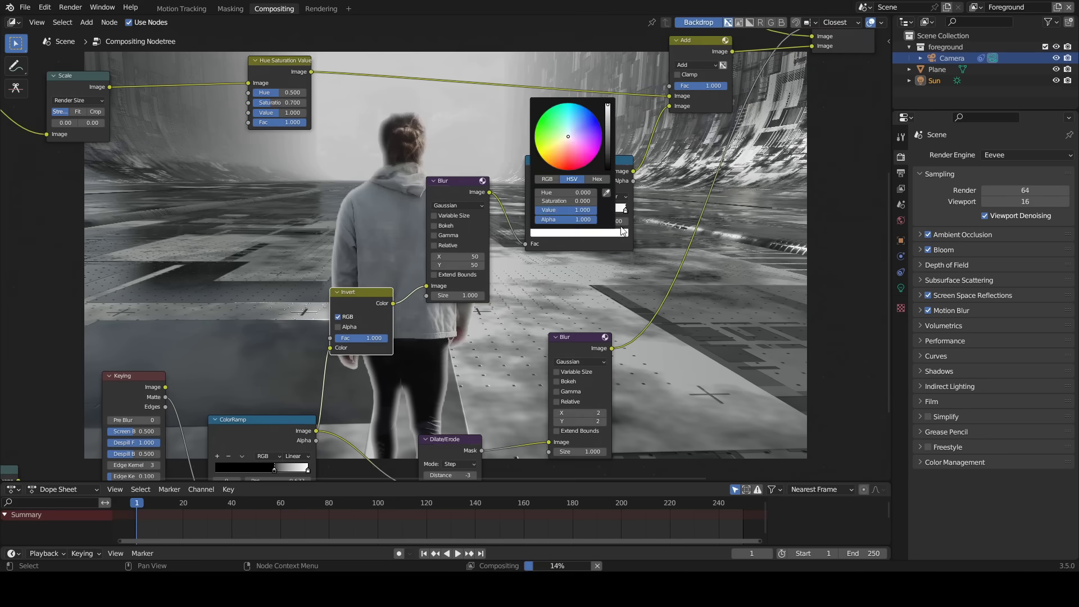
pyautogui.click(607, 159)
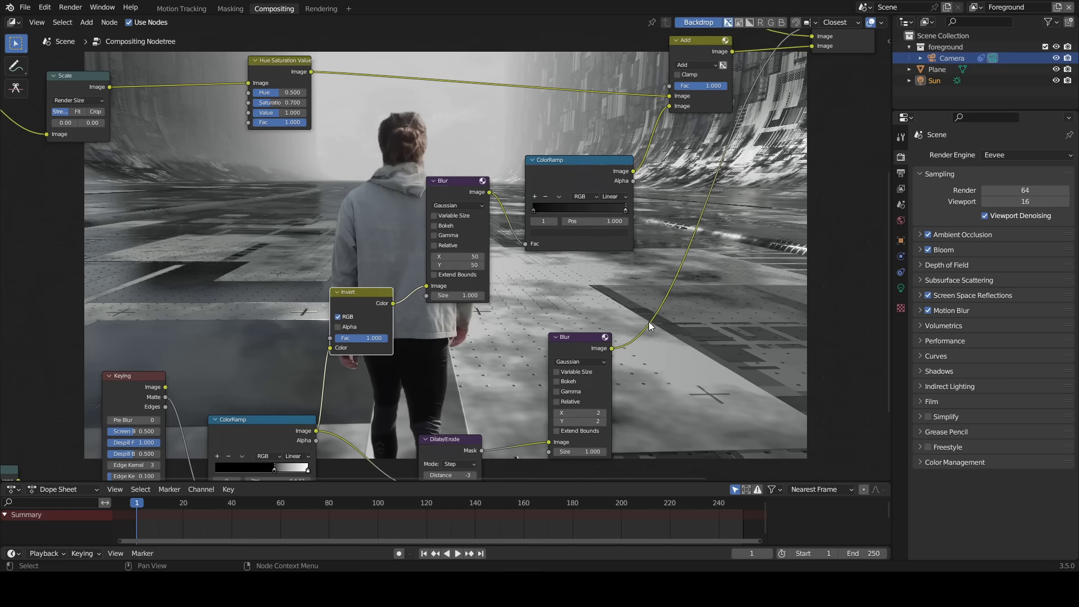
pyautogui.click(604, 233)
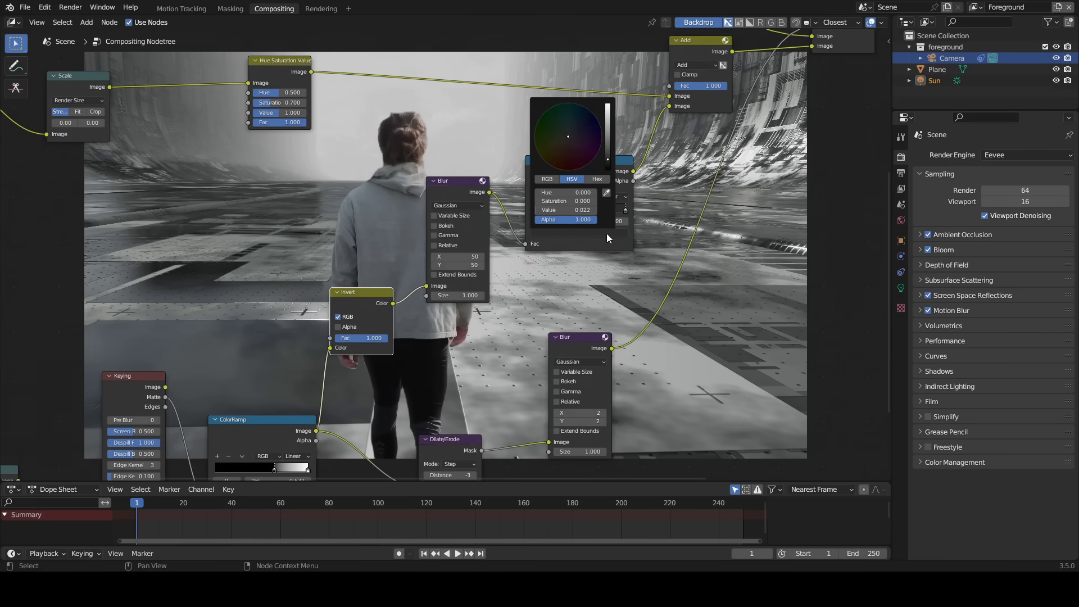
pyautogui.click(609, 153)
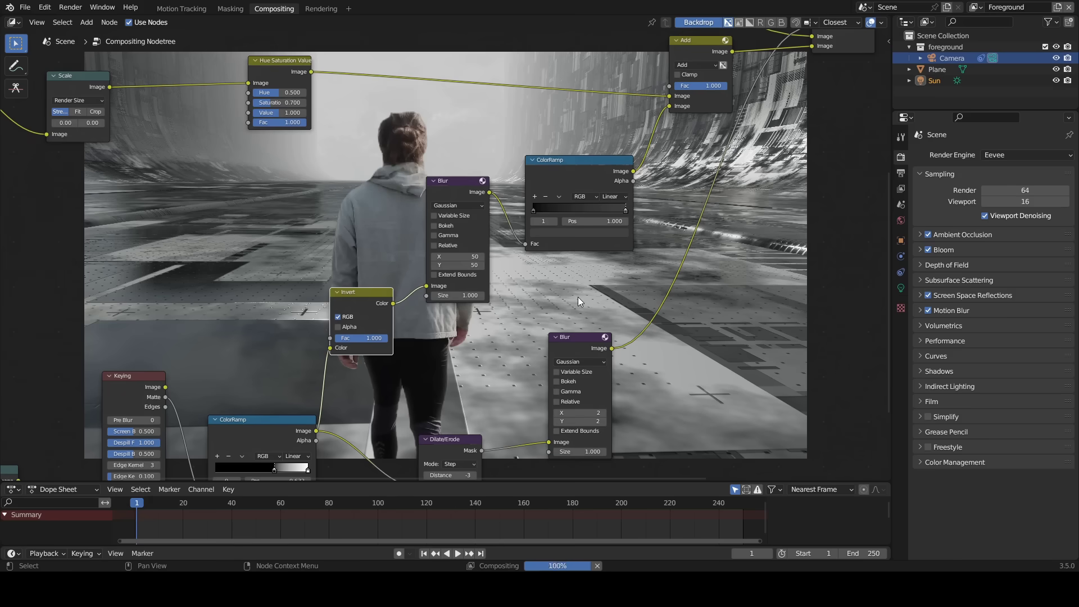
# Shift all nodes up to the final Mix away from the outputs and insert a Color Balance node in the gap.
pyautogui.scroll(-3, 540, 372)
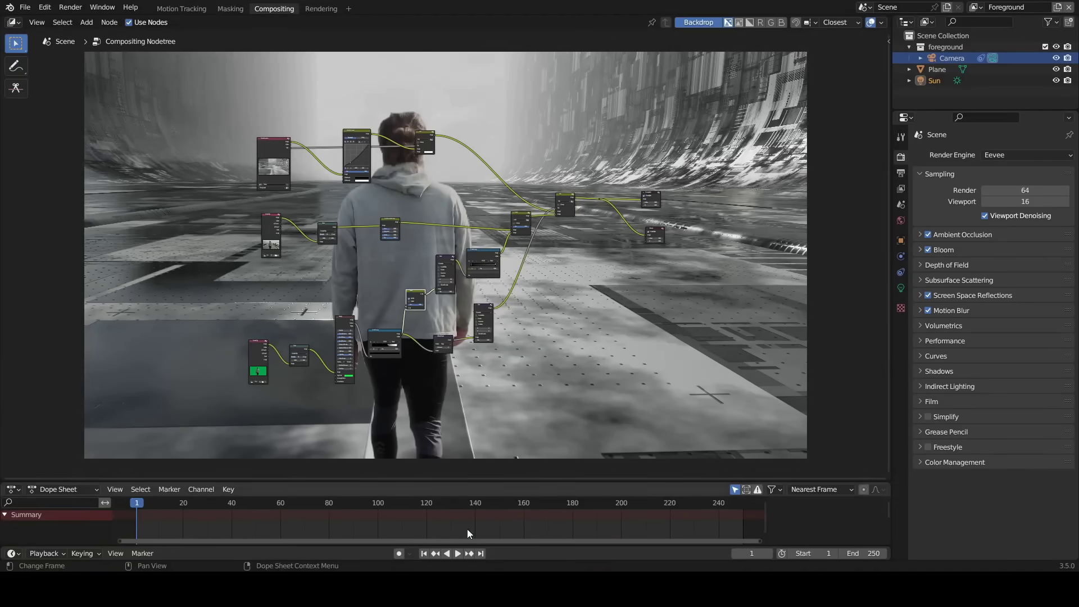
pyautogui.moveTo(605, 298); pyautogui.dragTo(632, 324, button='middle')
pyautogui.scroll(11, 541, 393)
pyautogui.scroll(-10, 640, 392)
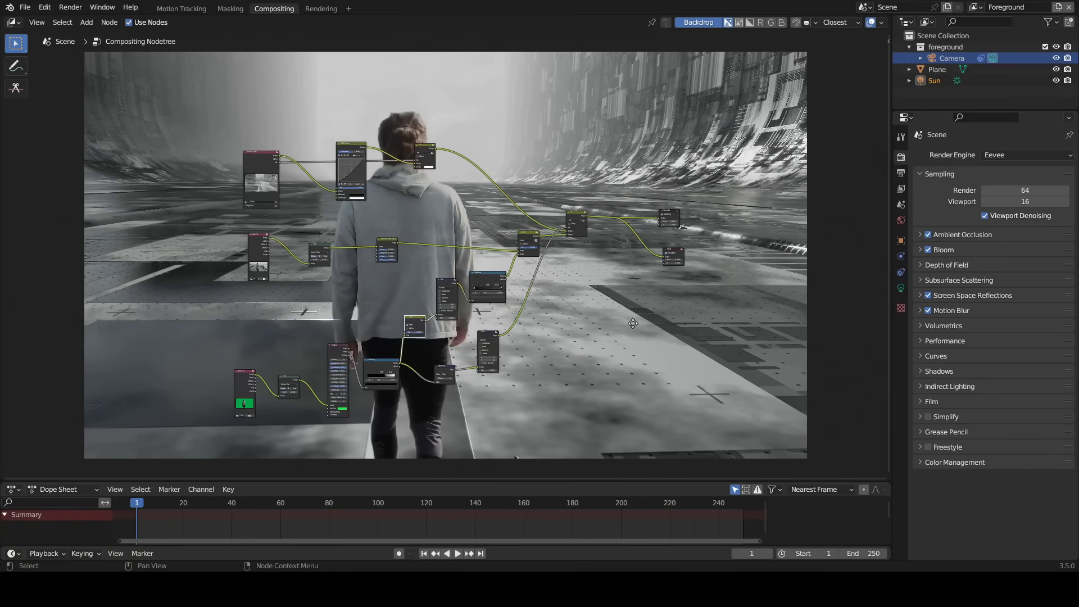
pyautogui.moveTo(270, 446); pyautogui.dragTo(580, 96)
pyautogui.moveTo(203, 447); pyautogui.dragTo(585, 113)
pyautogui.press('g')
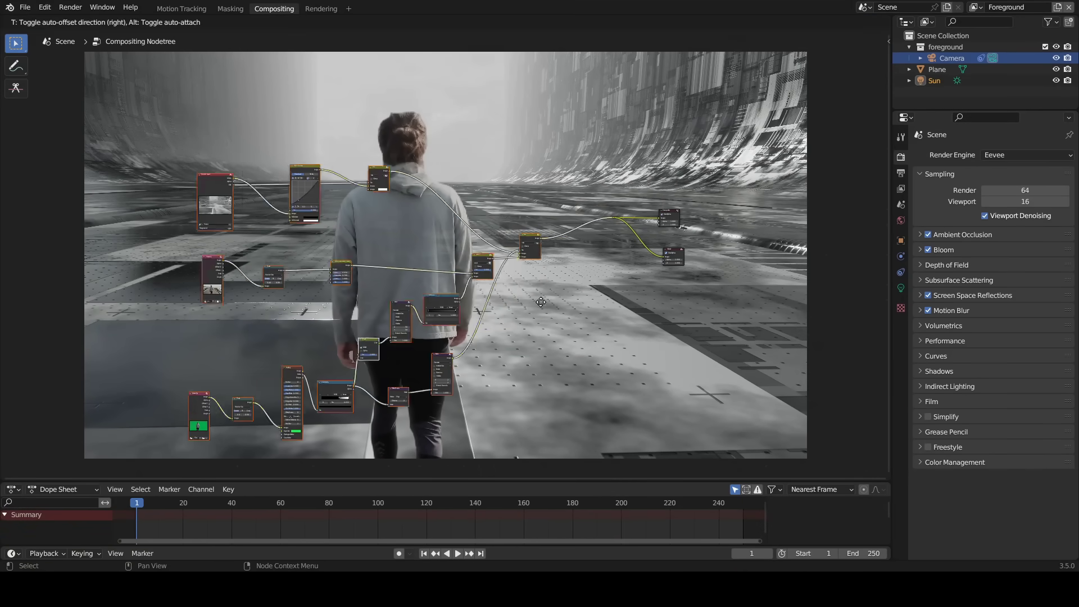
pyautogui.click(439, 297)
pyautogui.scroll(10, 611, 255)
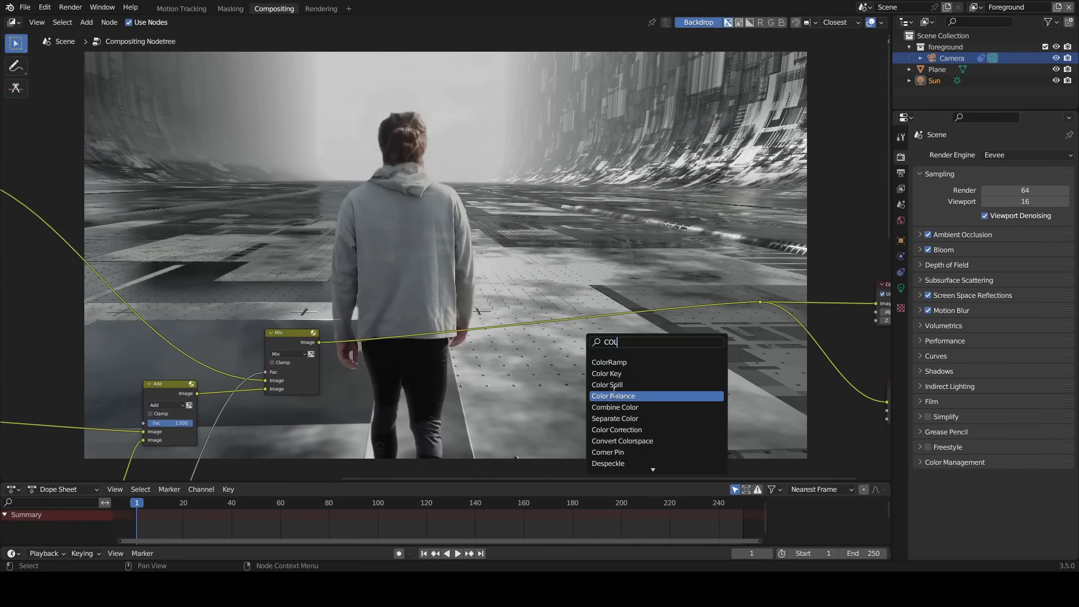
pyautogui.click(612, 397)
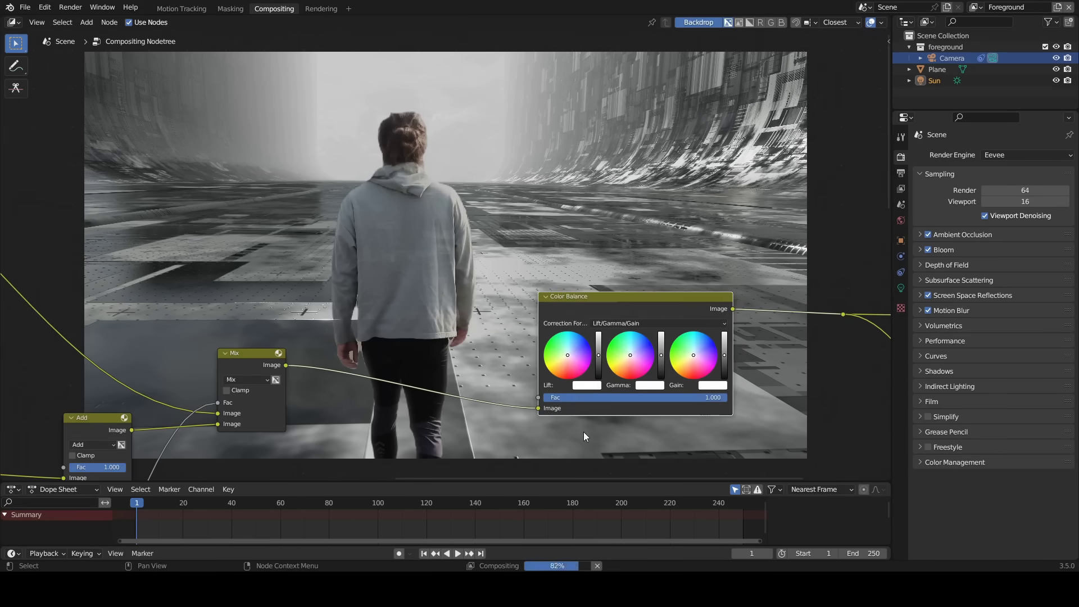
# Tint the Color Balance lift slightly warm yellow-orange and its gamma slightly toward cyan.
pyautogui.scroll(1, 538, 437)
pyautogui.moveTo(569, 366); pyautogui.dragTo(564, 360)
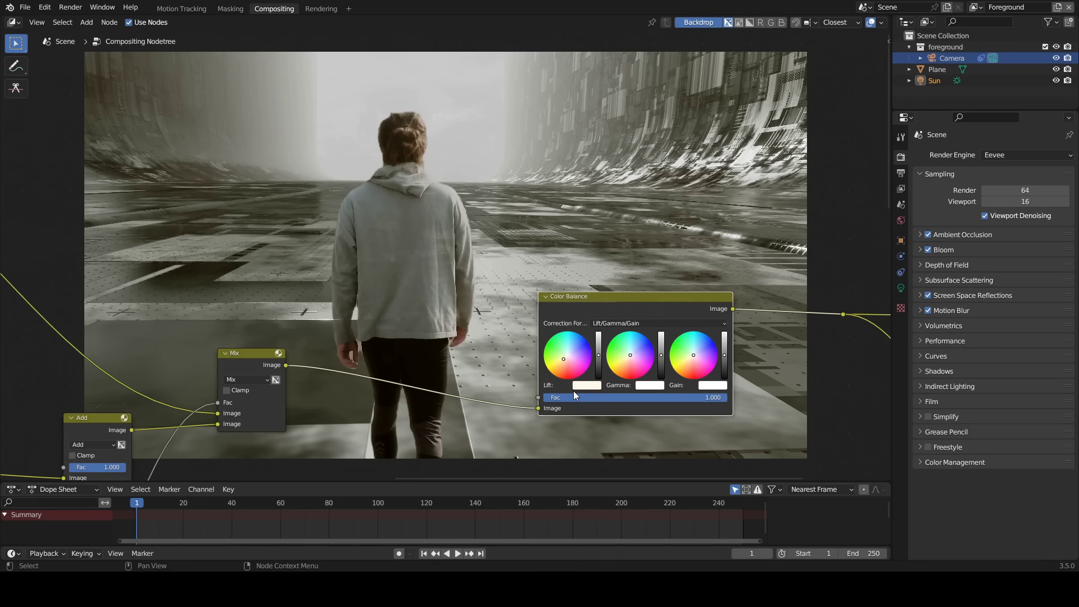
pyautogui.moveTo(632, 350); pyautogui.dragTo(631, 349)
# Nudge the Color Balance lift tint slightly toward yellow and shift its gain color slightly off neutral.
pyautogui.moveTo(517, 457); pyautogui.dragTo(455, 447, button='middle')
pyautogui.scroll(5, 554, 424)
pyautogui.moveTo(554, 423); pyautogui.dragTo(541, 349, button='middle')
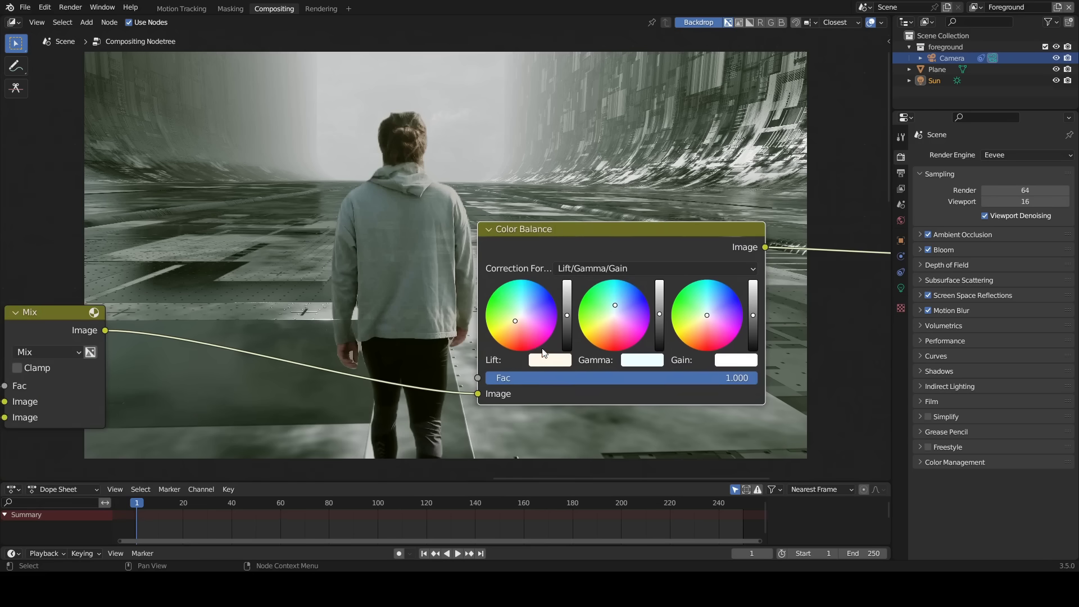
pyautogui.click(539, 360)
pyautogui.moveTo(569, 325); pyautogui.dragTo(562, 325)
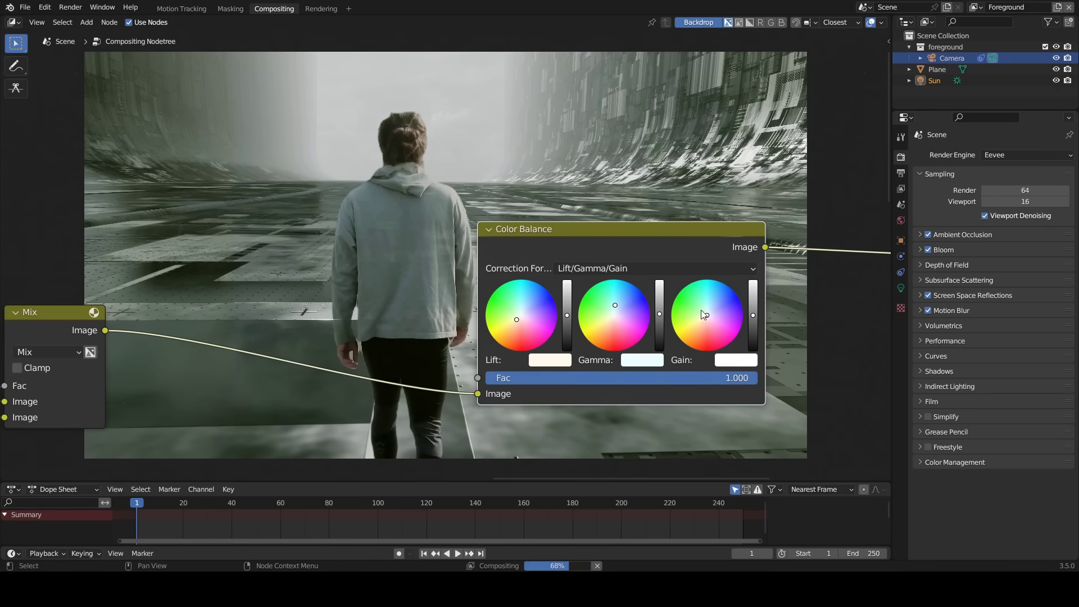
pyautogui.moveTo(700, 311); pyautogui.dragTo(711, 309)
pyautogui.scroll(-2, 498, 429)
# Reposition the row of cubes alongside the corridor wall in the wireframe top view and enlarge the timeline.
pyautogui.scroll(-5, 500, 434)
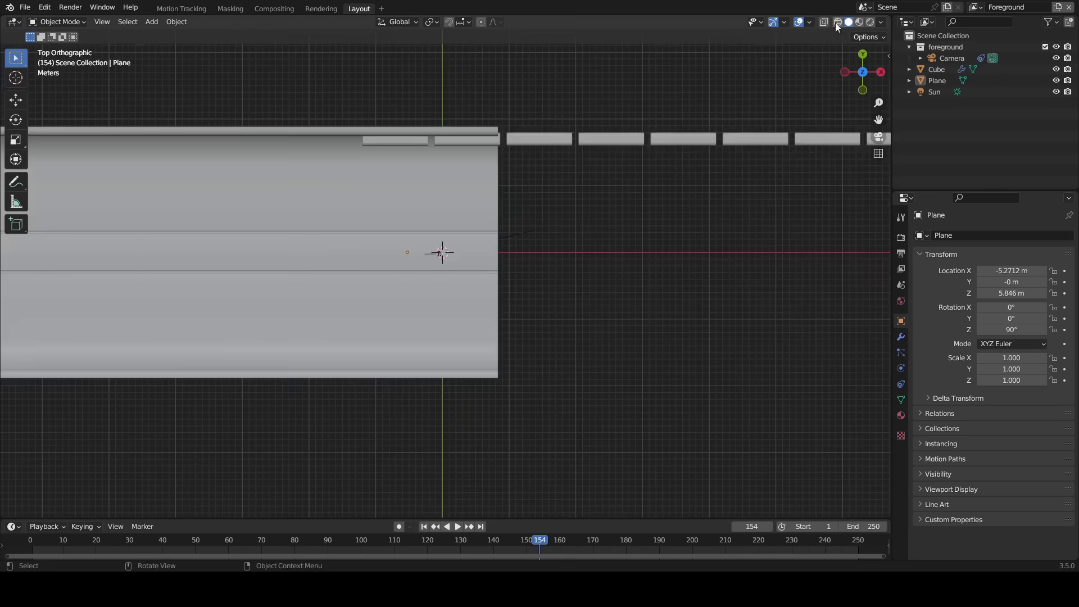
pyautogui.click(837, 21)
pyautogui.click(641, 352)
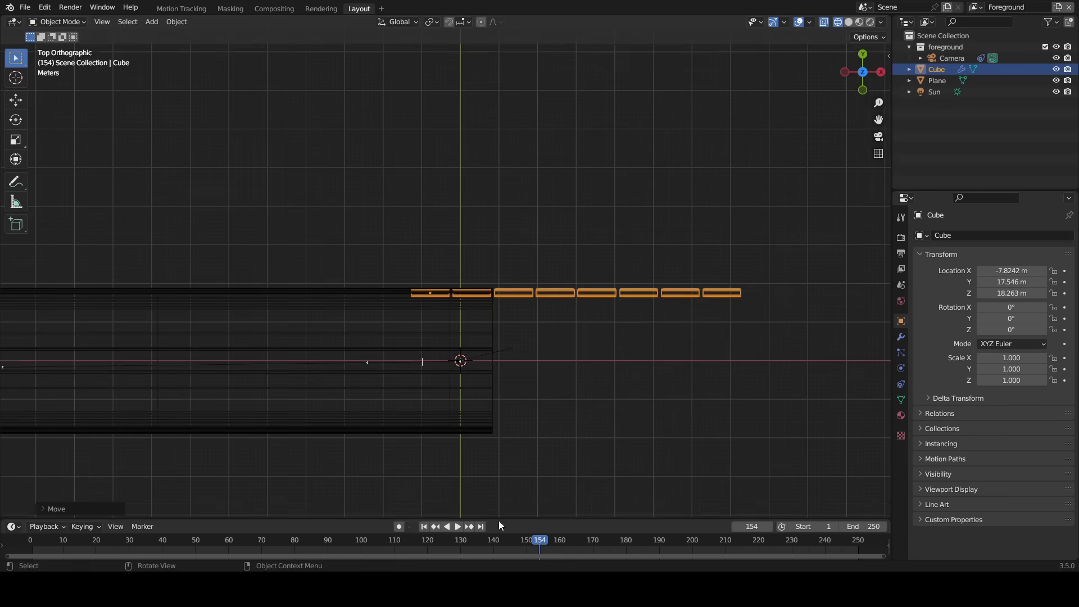
pyautogui.moveTo(498, 520); pyautogui.dragTo(413, 492)
pyautogui.click(31, 517)
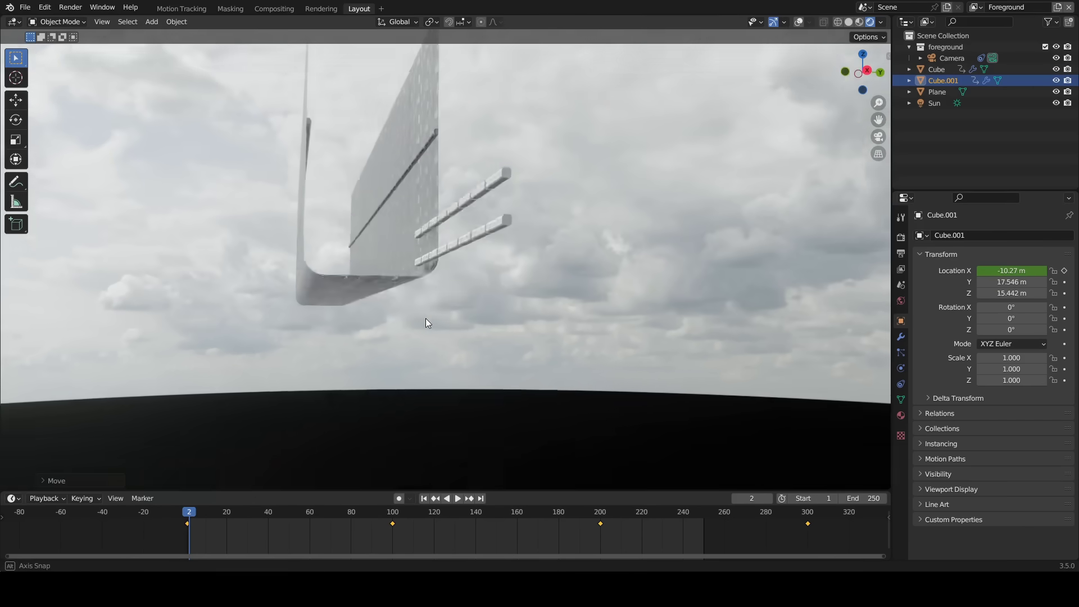
# Duplicate a cube row upward to Z 25.647 m, and copy all three rows along Y to the opposite wall.
pyautogui.hotkey('shift', 'd')
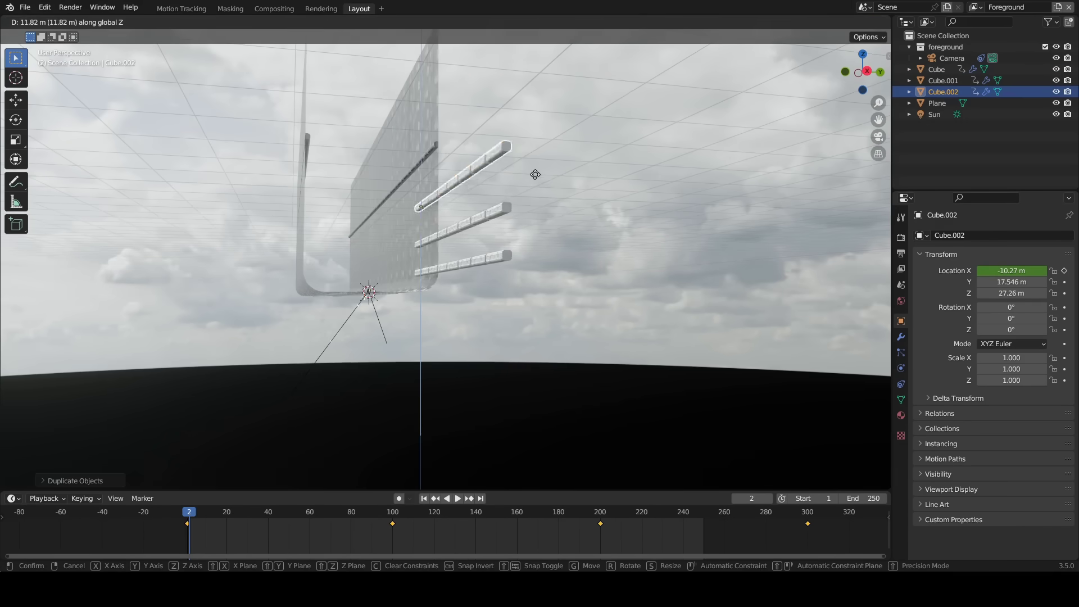
pyautogui.moveTo(492, 313); pyautogui.dragTo(517, 194)
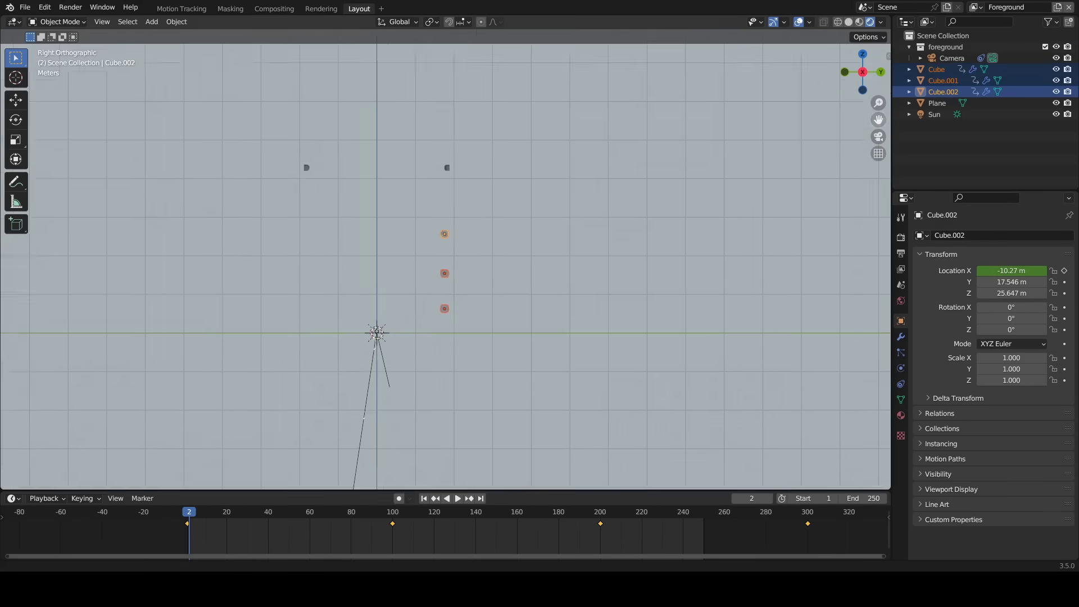
pyautogui.hotkey('shift', 'd')
pyautogui.press('y')
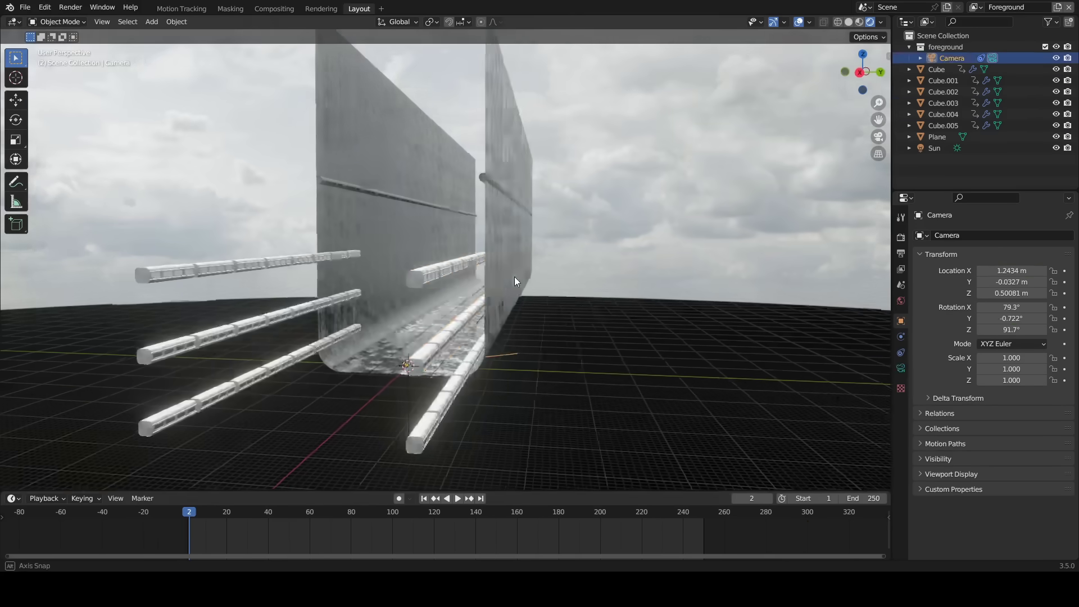
# Shift the keyframes of individual cube rows in time to stagger their movement along the corridor.
pyautogui.press('g')
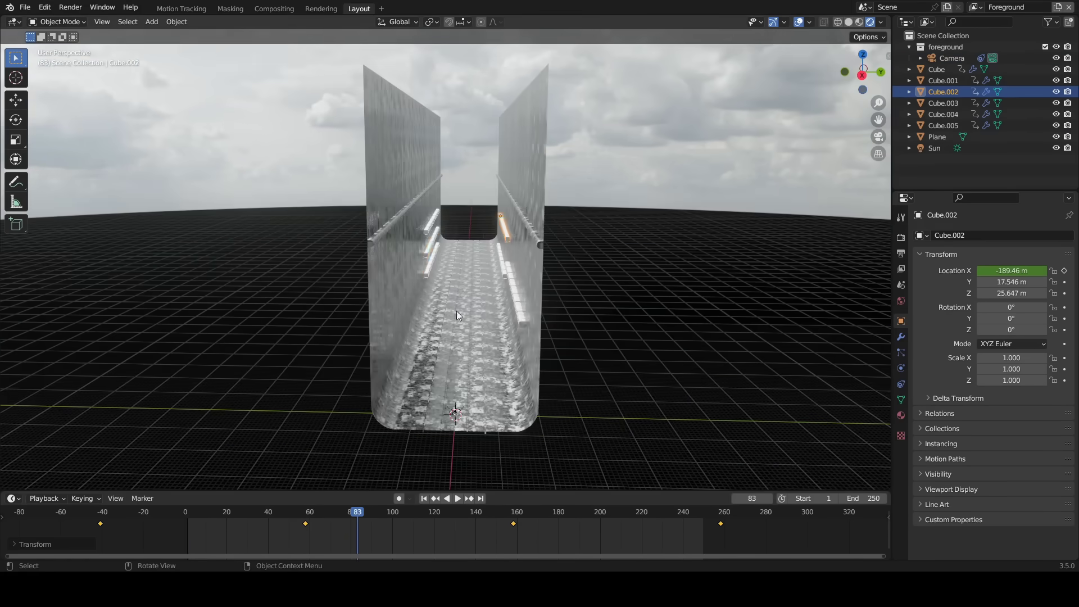
pyautogui.press('g')
pyautogui.click(441, 540)
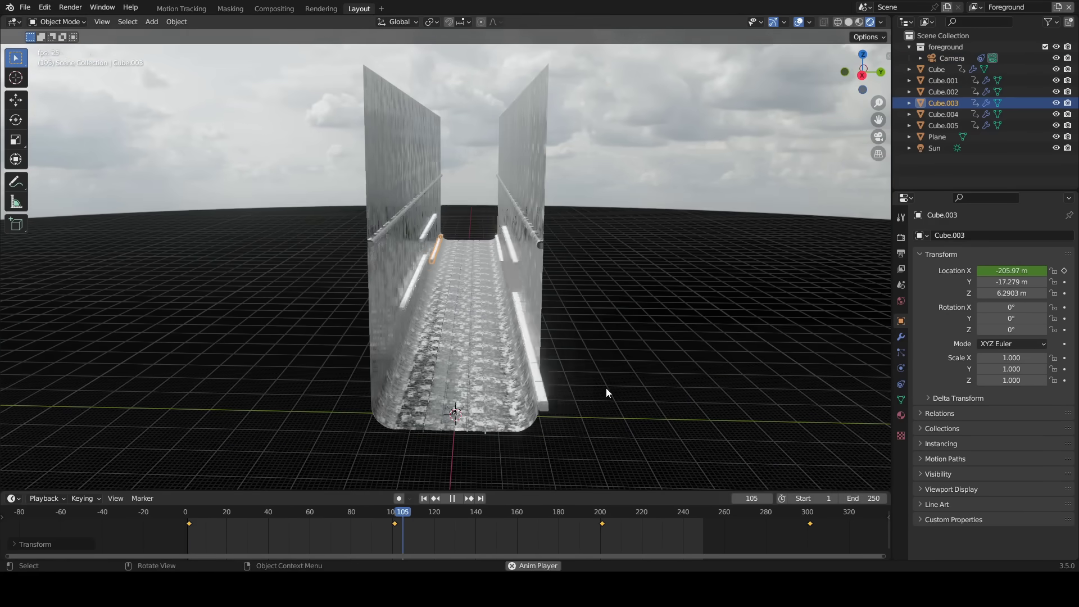
# Play the animation through the camera to check how the cube rows move along the corridor walls.
pyautogui.press('KP_0')
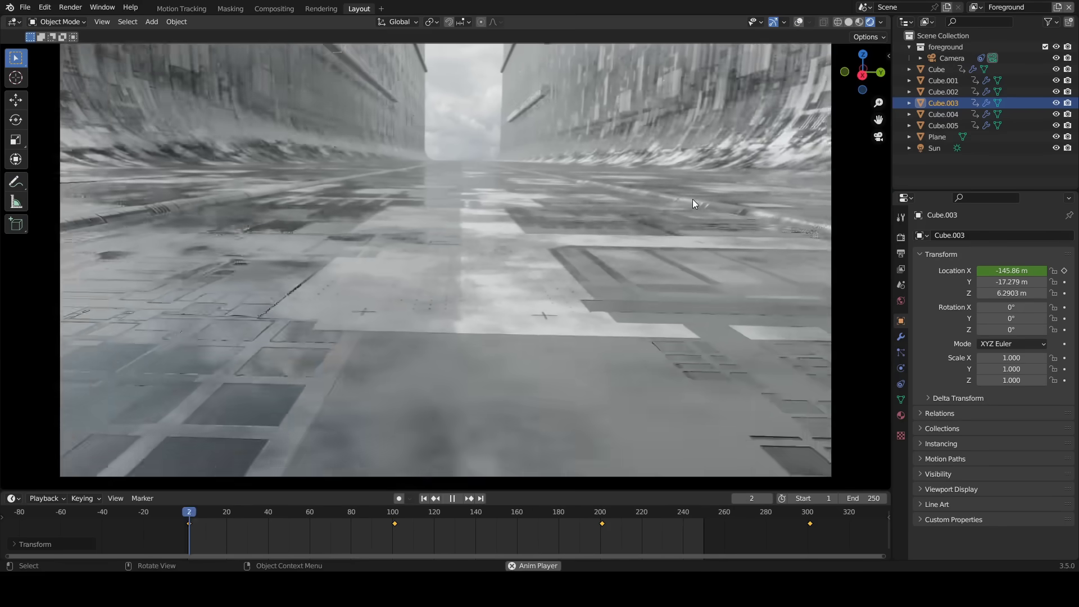
pyautogui.press('space')
pyautogui.press('space')
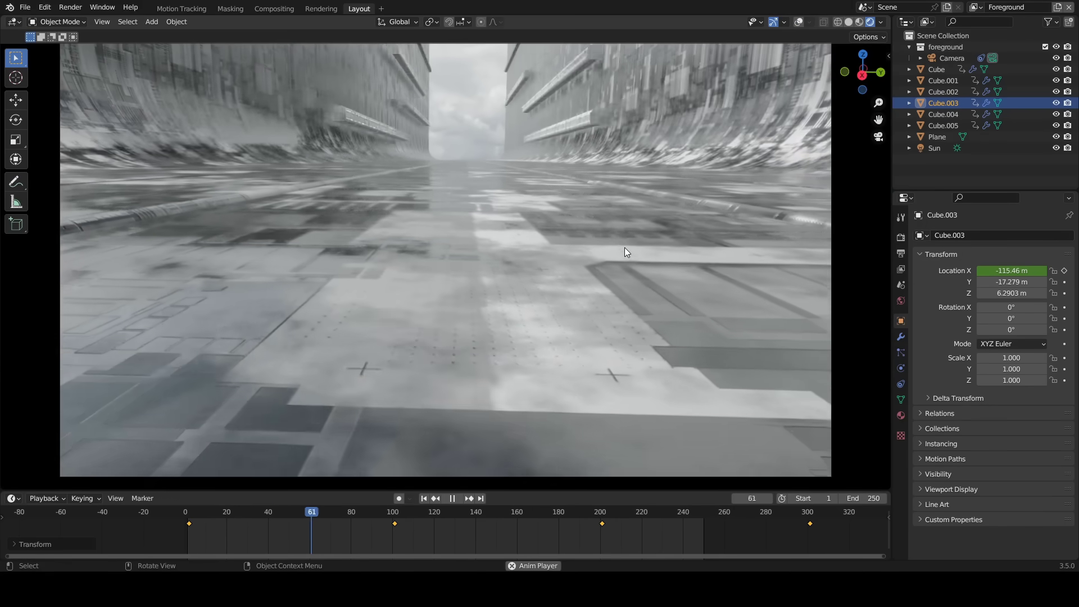
pyautogui.press('space')
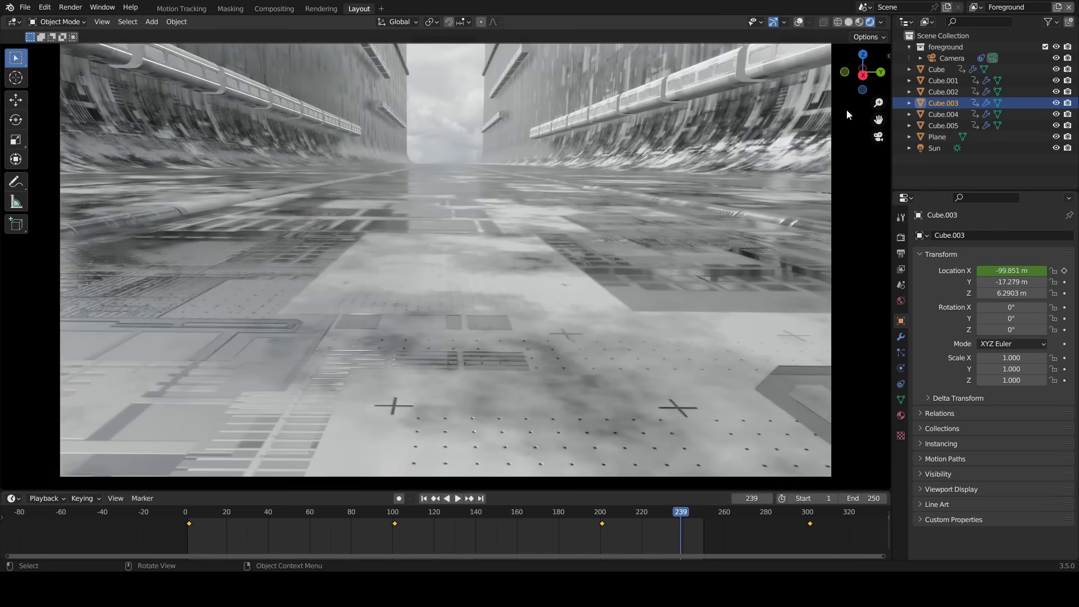
# Preview the Mist pass in the rendered viewport, then check the camera's lens settings and open the World settings.
pyautogui.click(880, 22)
pyautogui.click(881, 111)
pyautogui.click(912, 163)
pyautogui.click(992, 58)
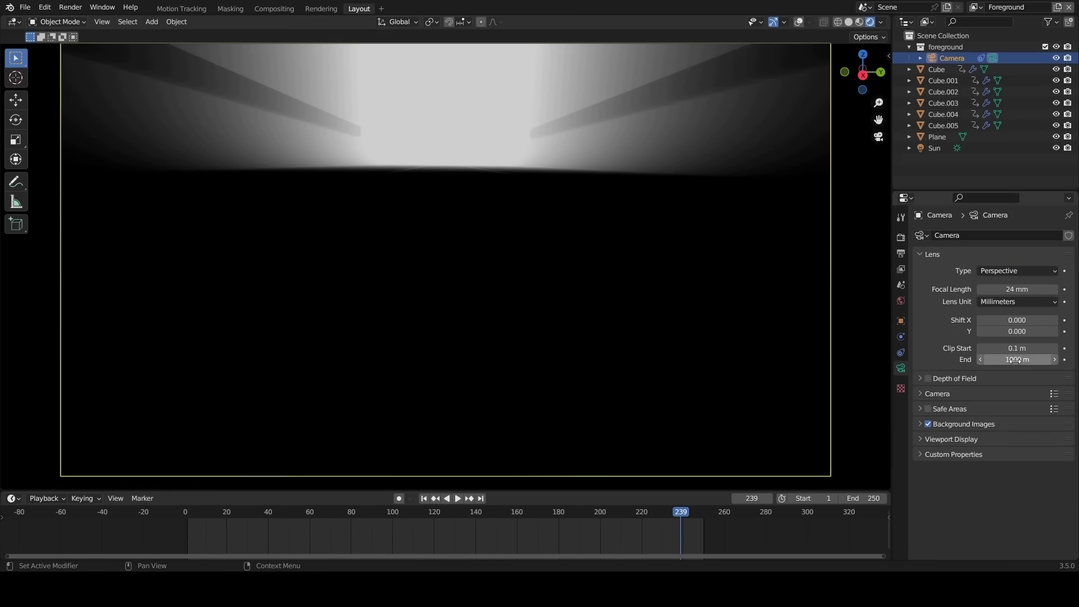
pyautogui.click(900, 300)
pyautogui.click(940, 359)
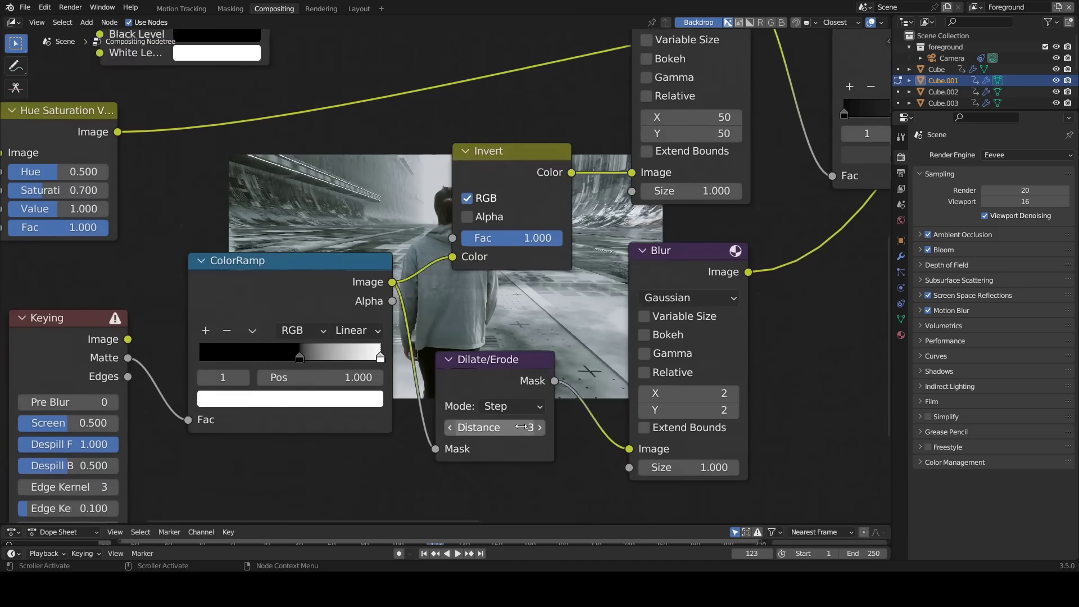
# Set the Dilate/Erode distance of the man's matte to -1.
pyautogui.click(523, 387)
pyautogui.write('-1')
pyautogui.press('Return')
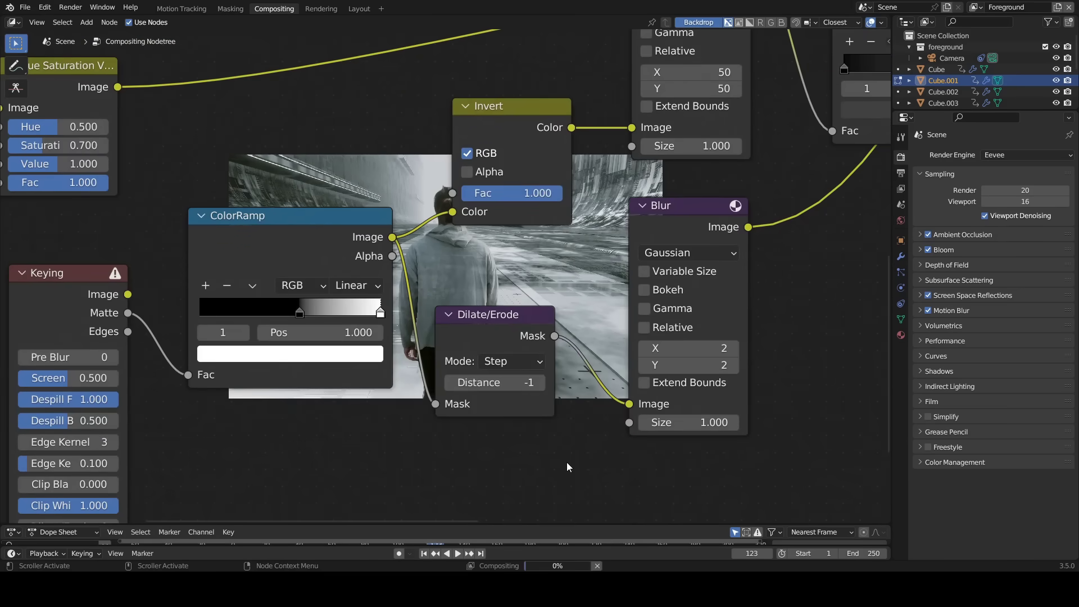
# Move the white stop of the keying matte's ColorRamp to position 0.795.
pyautogui.scroll(-3, 537, 418)
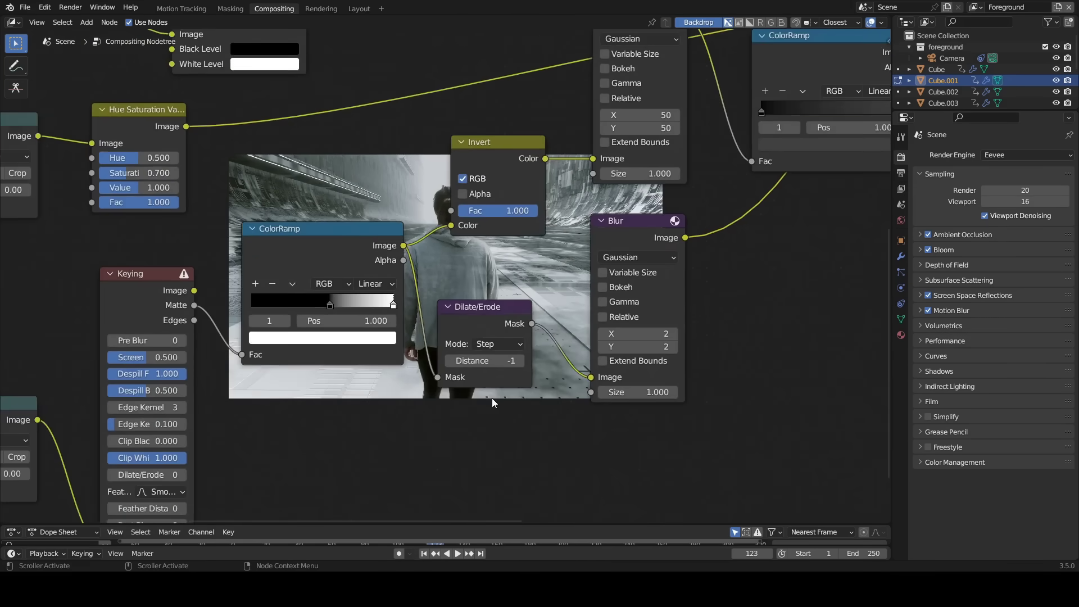
pyautogui.moveTo(398, 316); pyautogui.dragTo(477, 393, button='middle')
pyautogui.moveTo(468, 383); pyautogui.dragTo(441, 383)
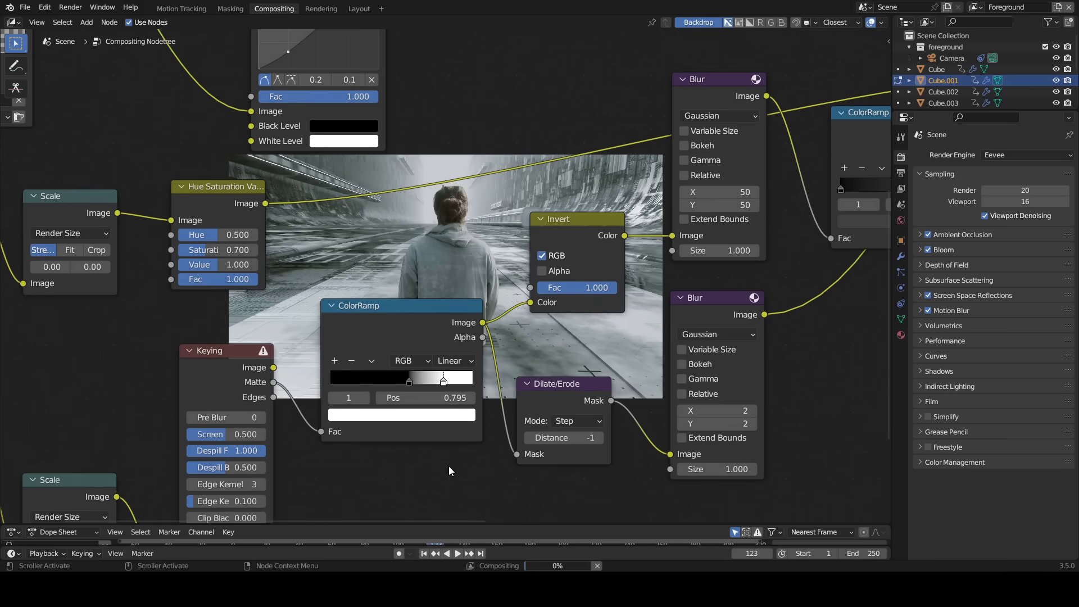
# Darken the white stop of the mist ColorRamp to light gray to reduce the fog strength.
pyautogui.moveTo(449, 467); pyautogui.dragTo(551, 419, button='middle')
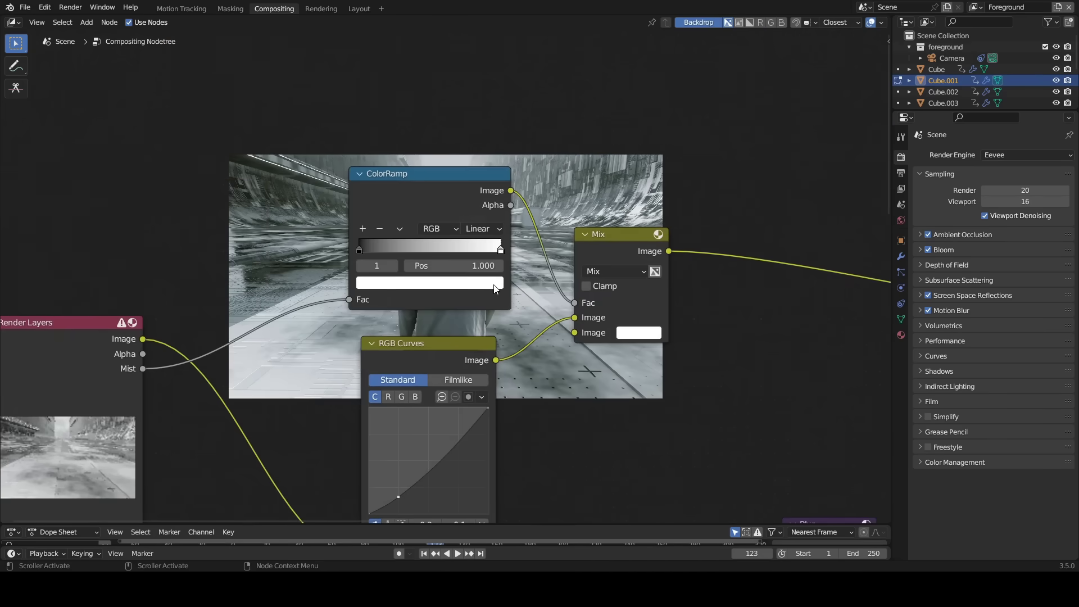
pyautogui.click(495, 286)
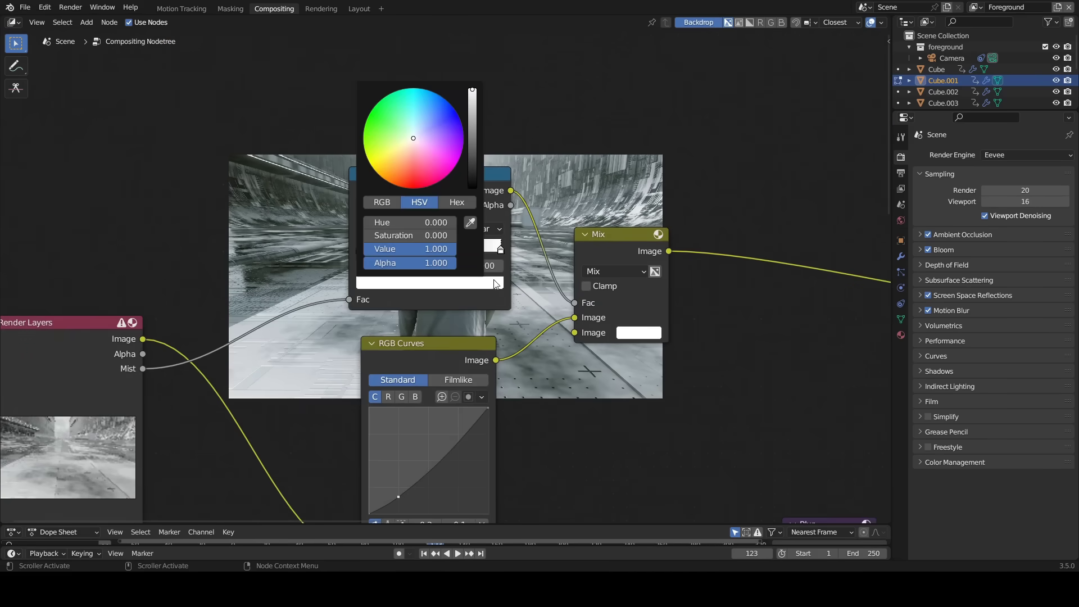
pyautogui.click(472, 102)
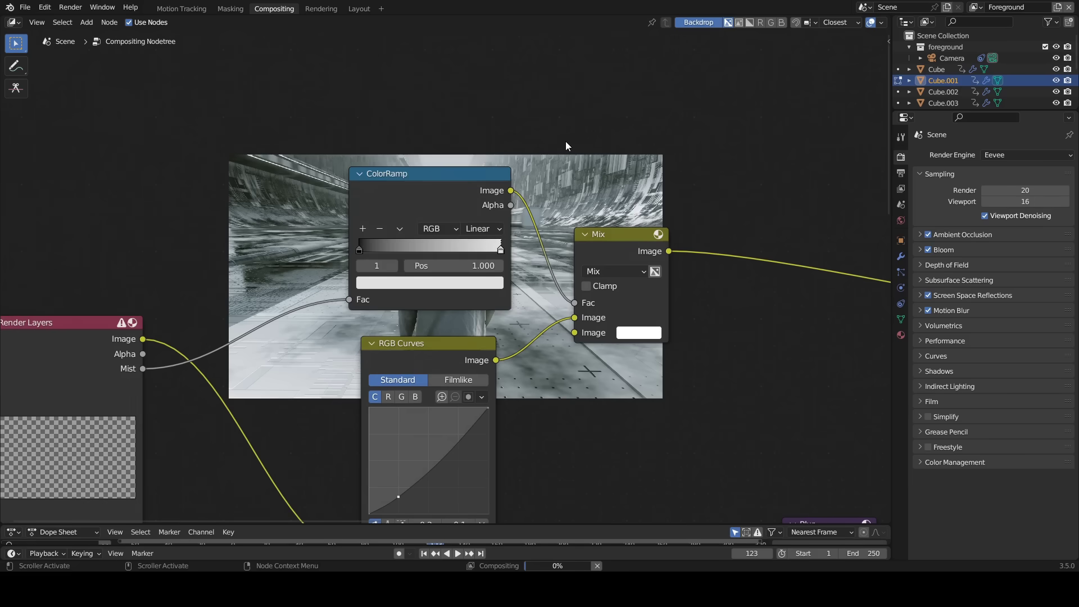